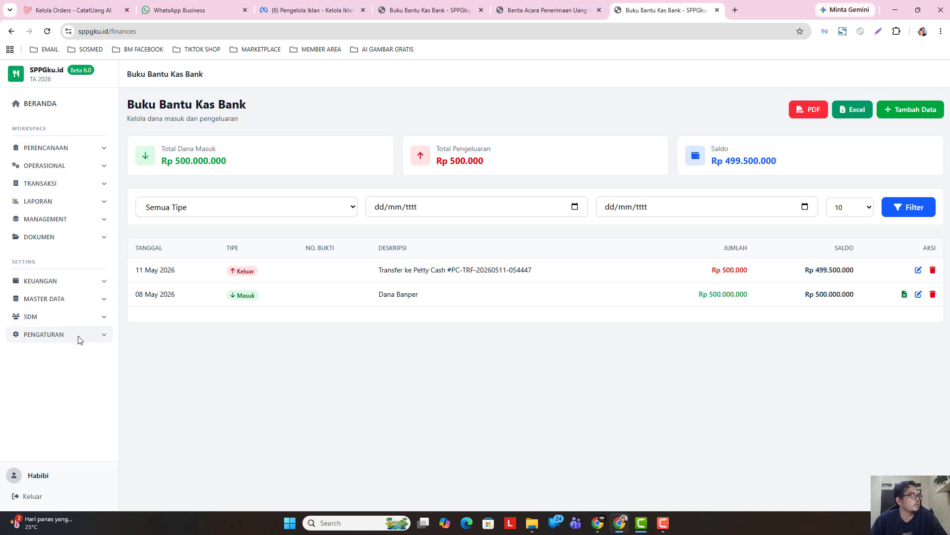
- Clear the stray text selection and open the SPPG profile form from the settings pages
{"action": "left_click_drag", "start_coordinate": [39, 263], "coordinate": [12, 263]}
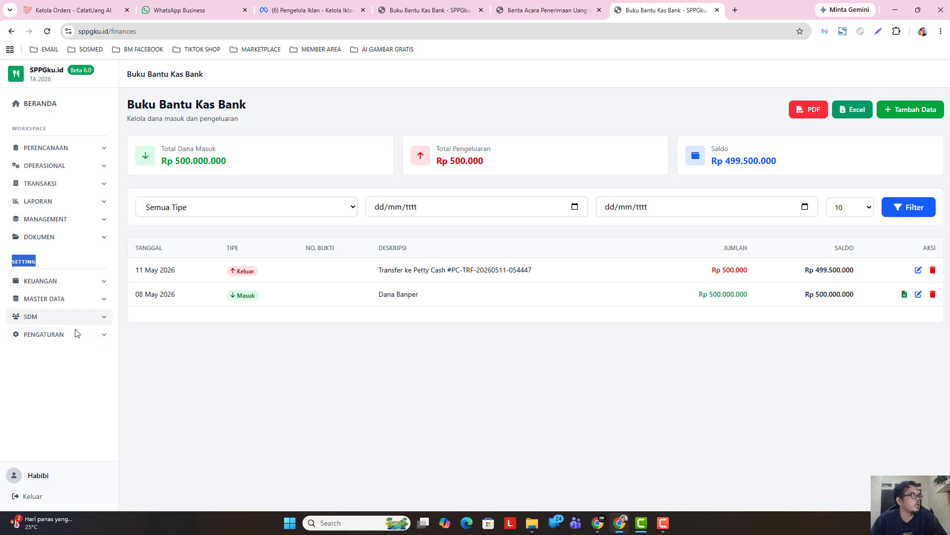
{"action": "left_click", "coordinate": [163, 361]}
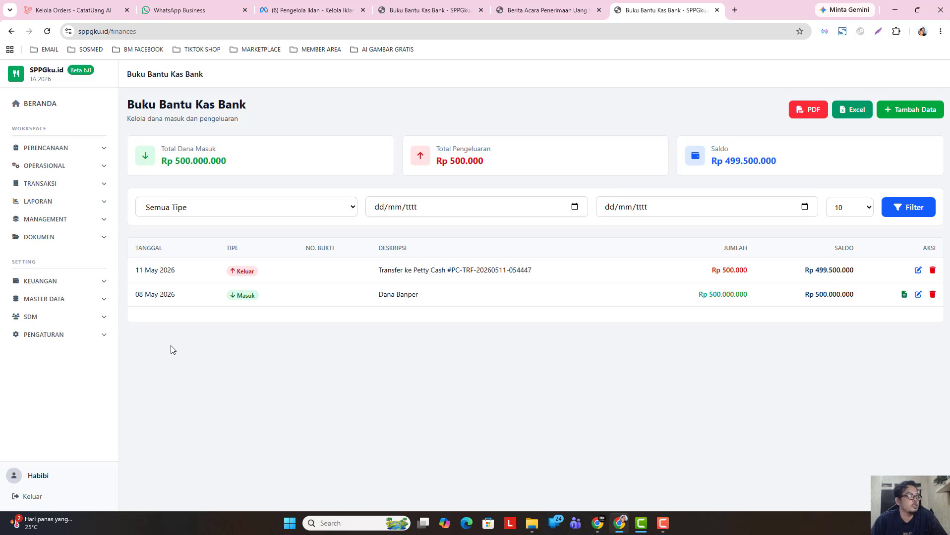
{"action": "left_click", "coordinate": [79, 336]}
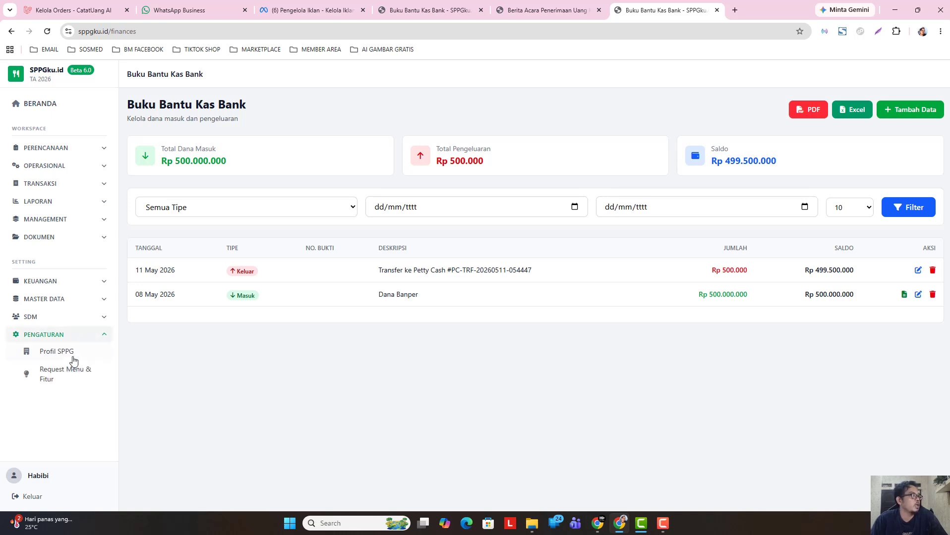
{"action": "left_click", "coordinate": [63, 355]}
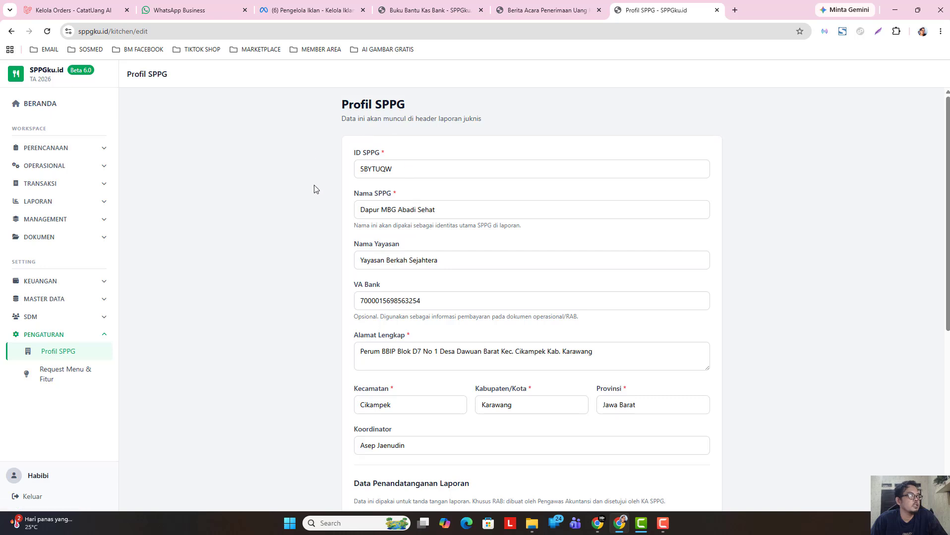
{"action": "left_click", "coordinate": [84, 336]}
- Browse the SDM volunteer list and the BGN structural employees list
{"action": "left_click", "coordinate": [83, 321]}
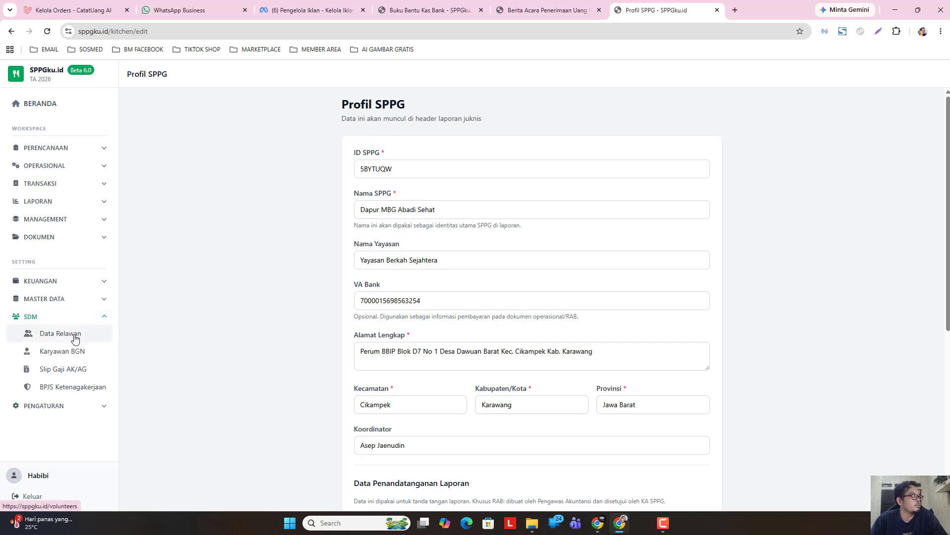
{"action": "left_click", "coordinate": [76, 340]}
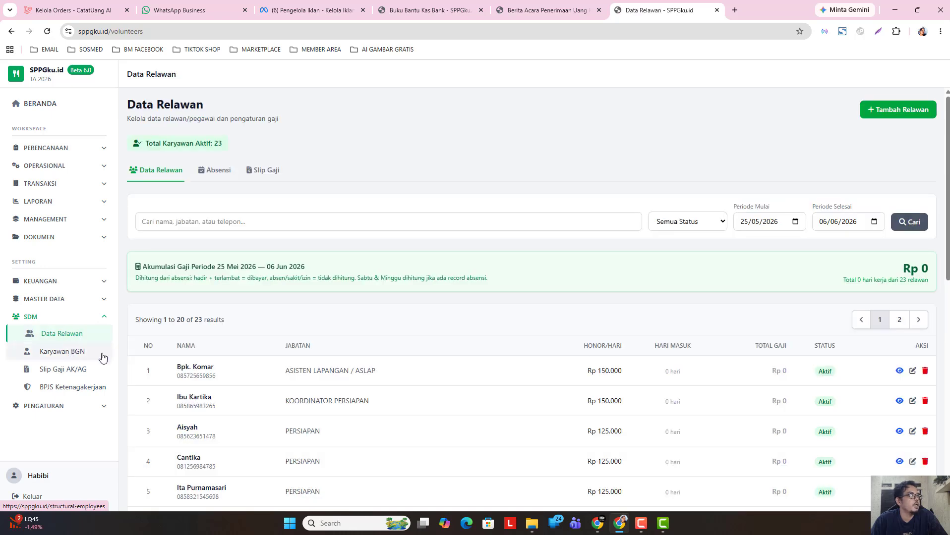
{"action": "left_click", "coordinate": [81, 353]}
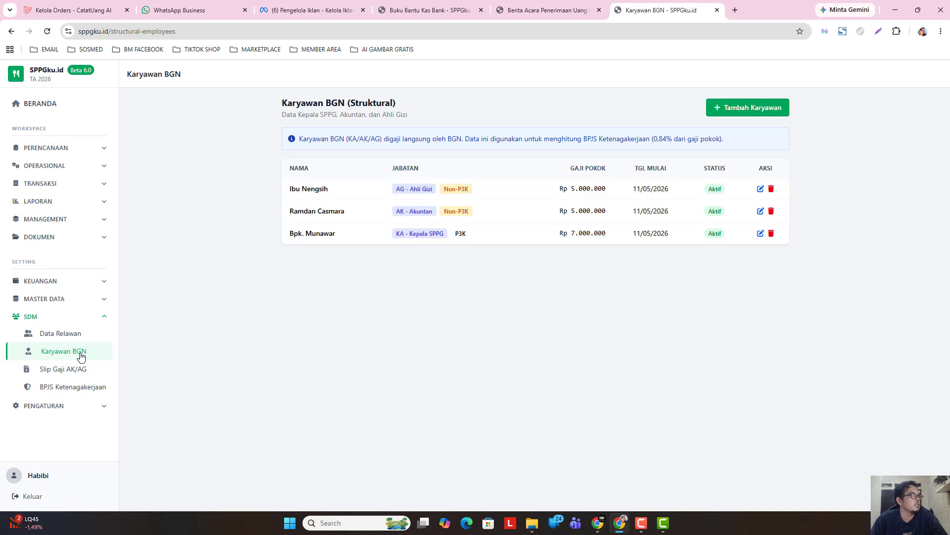
{"action": "left_click", "coordinate": [84, 340]}
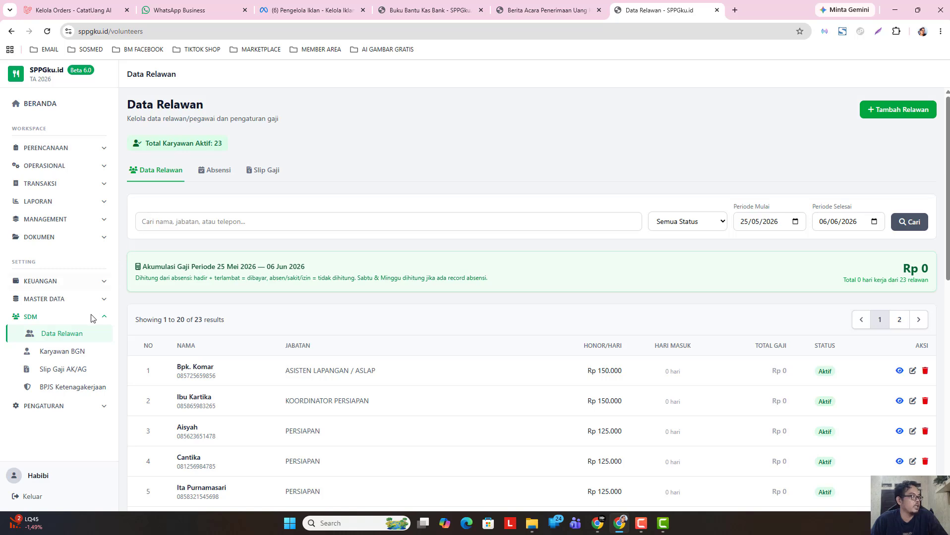
{"action": "left_click", "coordinate": [74, 318]}
- Browse the master data pages: beneficiary institutions, suppliers and vehicle rental cost calculations
{"action": "left_click", "coordinate": [77, 301]}
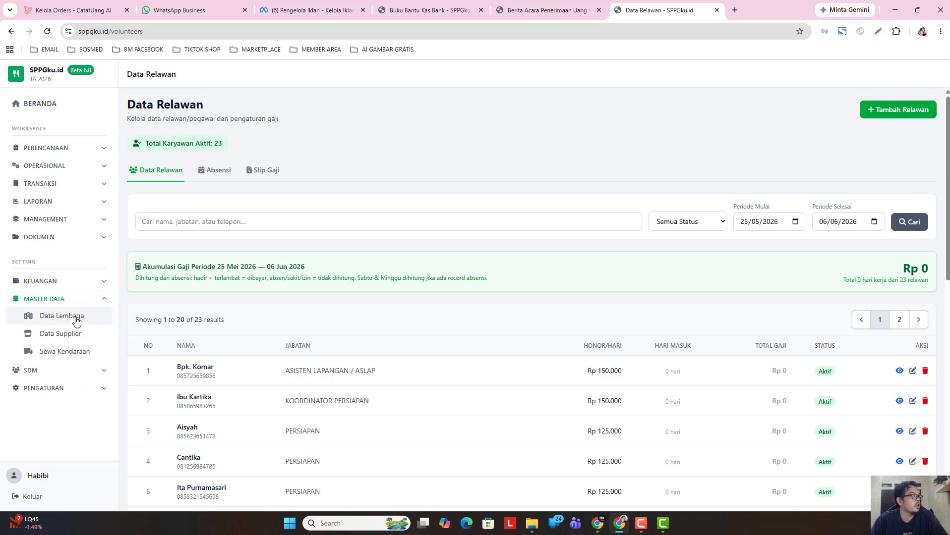
{"action": "left_click", "coordinate": [74, 318]}
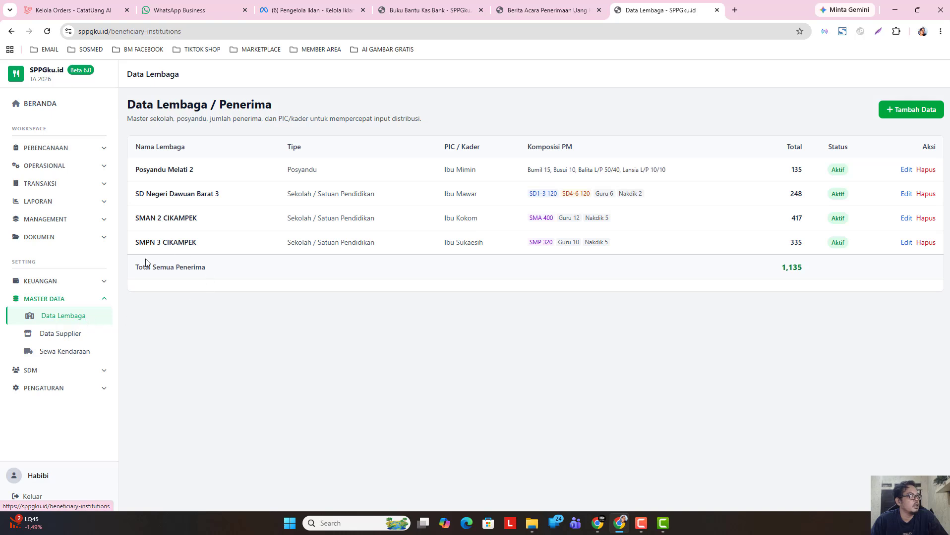
{"action": "left_click", "coordinate": [71, 334]}
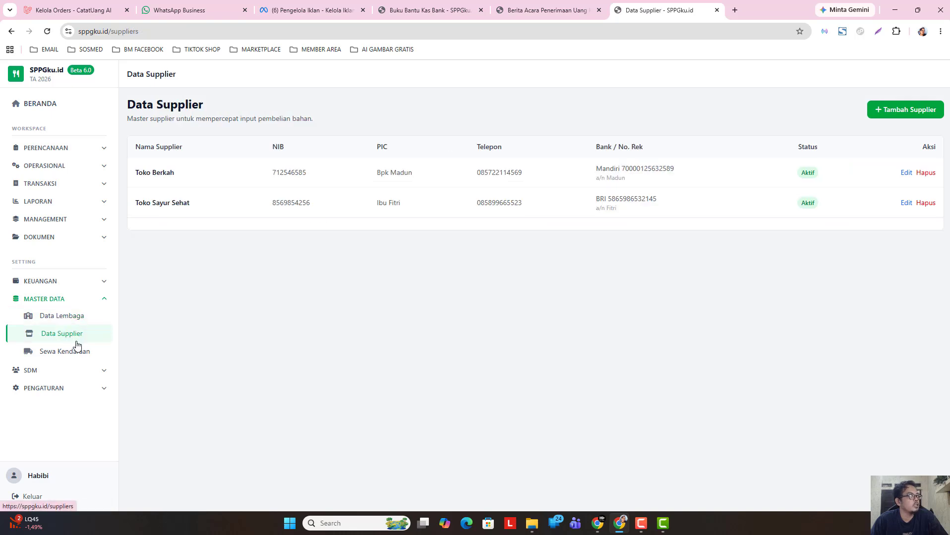
{"action": "left_click", "coordinate": [72, 353]}
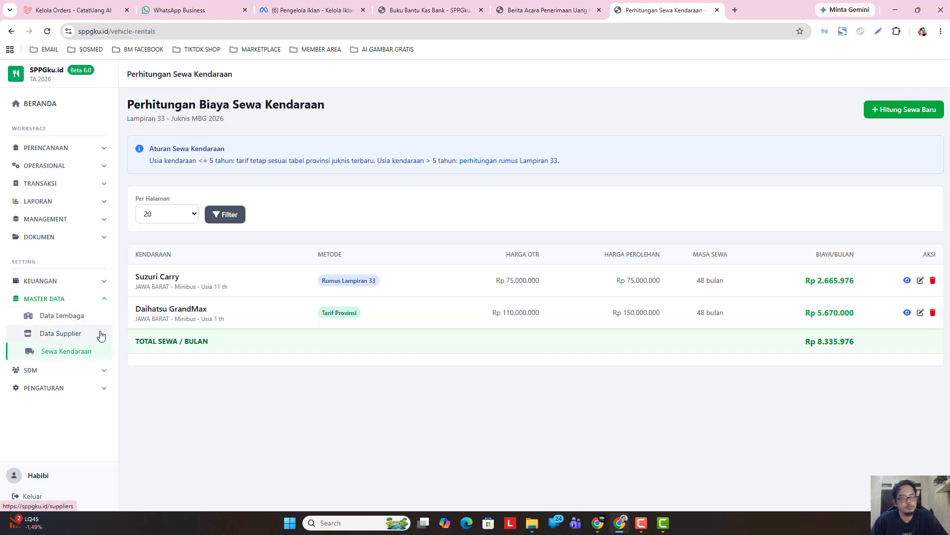
{"action": "left_click", "coordinate": [69, 299]}
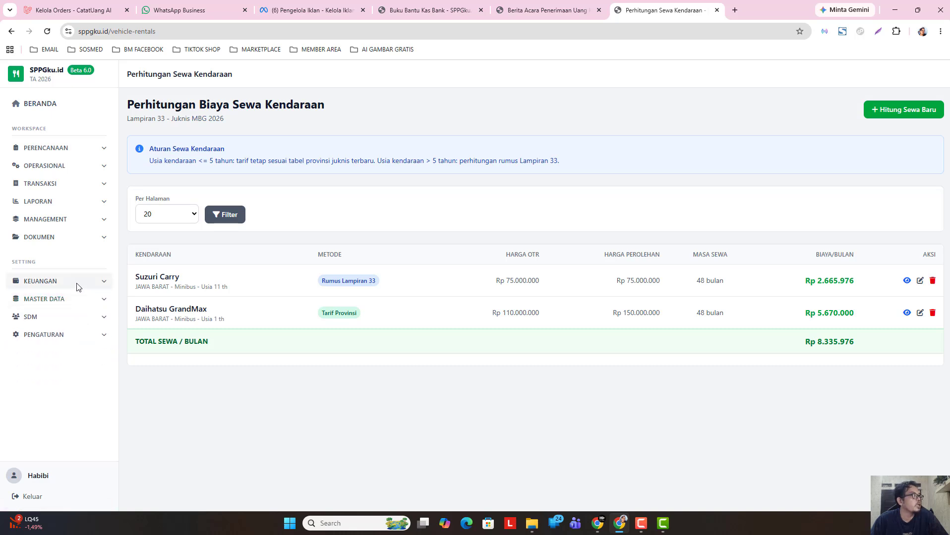
- View the bank cash book, then the petty cash book with its Rp 500.000 transfer
{"action": "left_click", "coordinate": [76, 287]}
{"action": "left_click", "coordinate": [68, 303]}
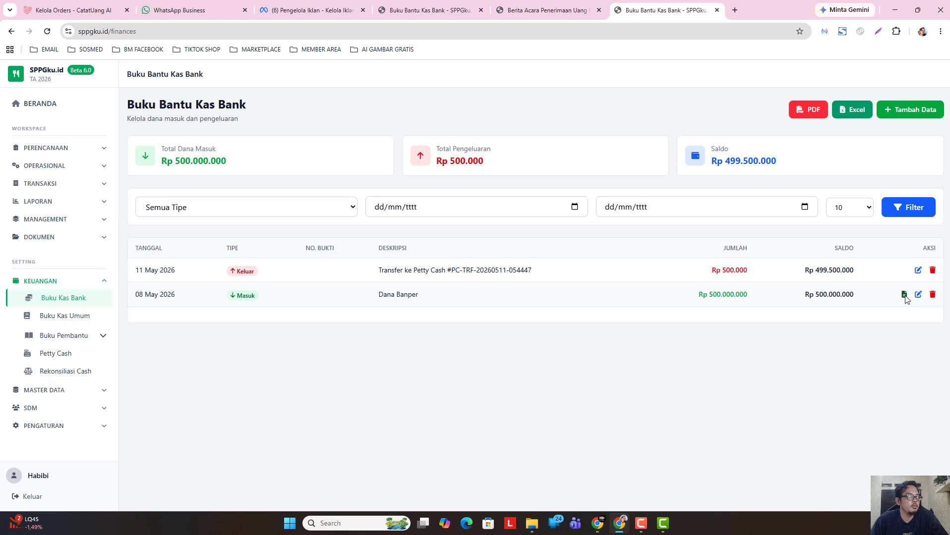
{"action": "left_click", "coordinate": [73, 358]}
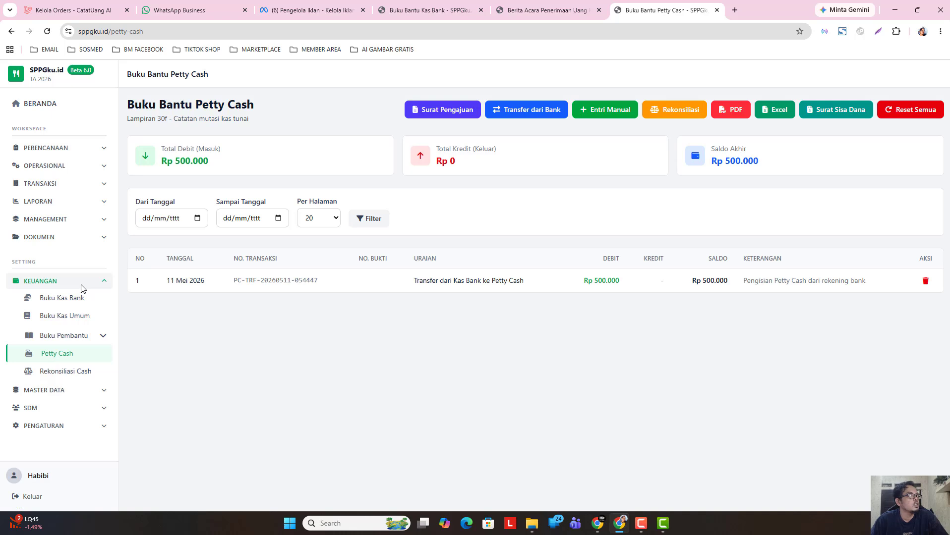
{"action": "left_click", "coordinate": [82, 285]}
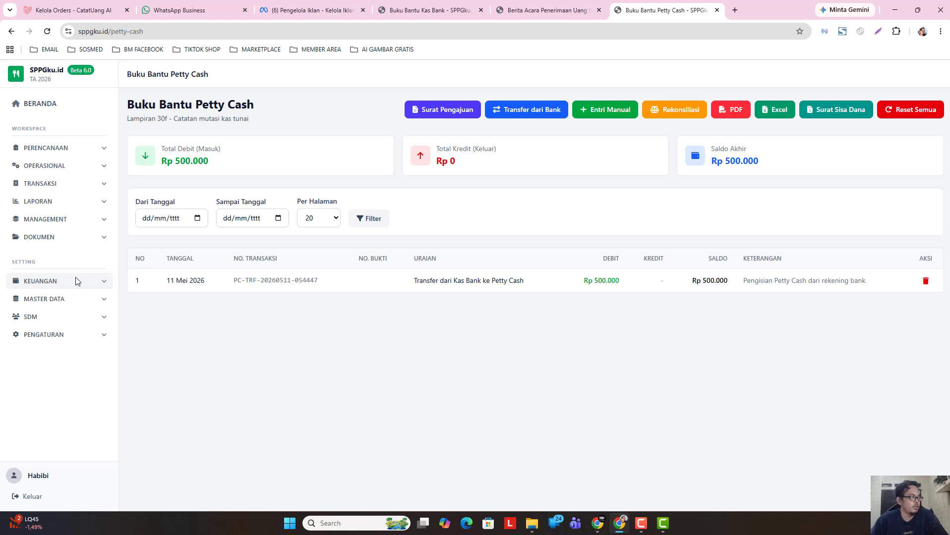
{"action": "left_click", "coordinate": [69, 241]}
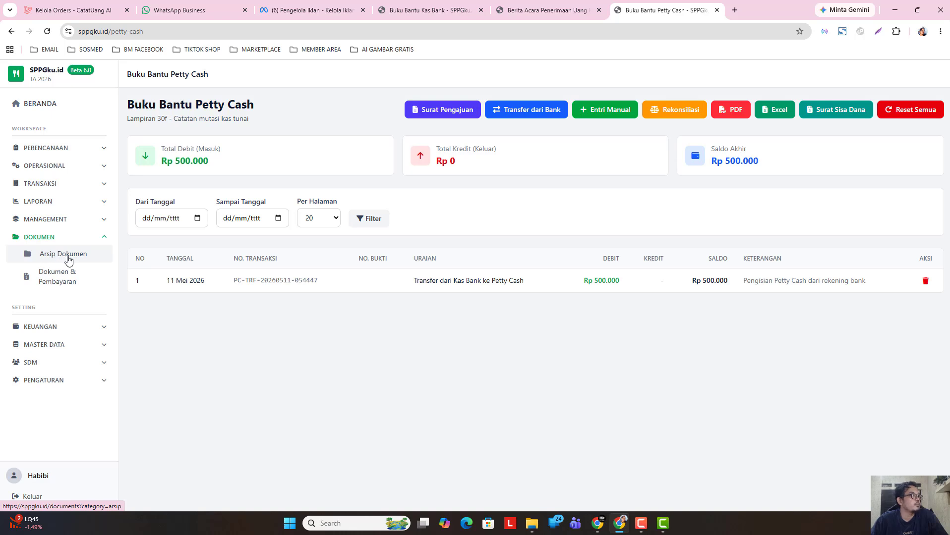
- Go from Arsip Dokumen to the MOU page and start a new MOU Sekolah
{"action": "left_click", "coordinate": [68, 255]}
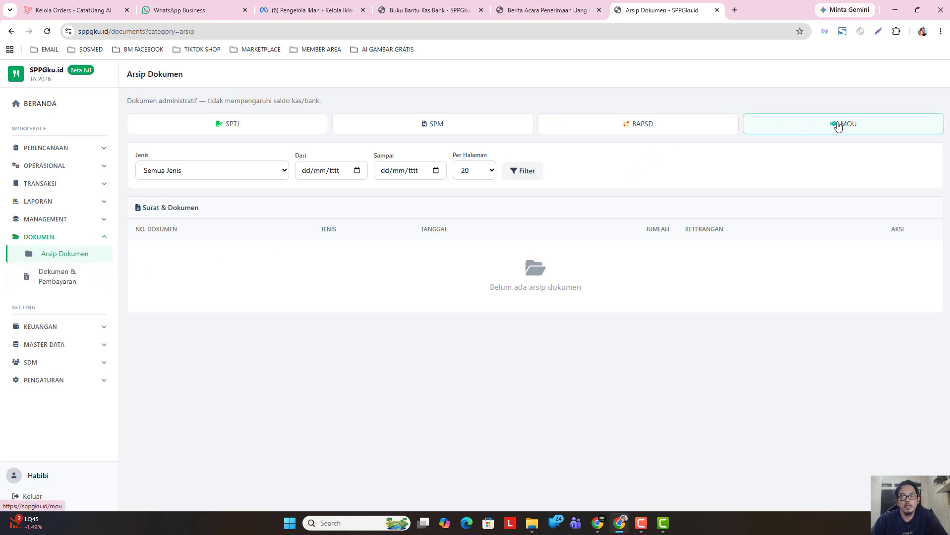
{"action": "left_click", "coordinate": [837, 127]}
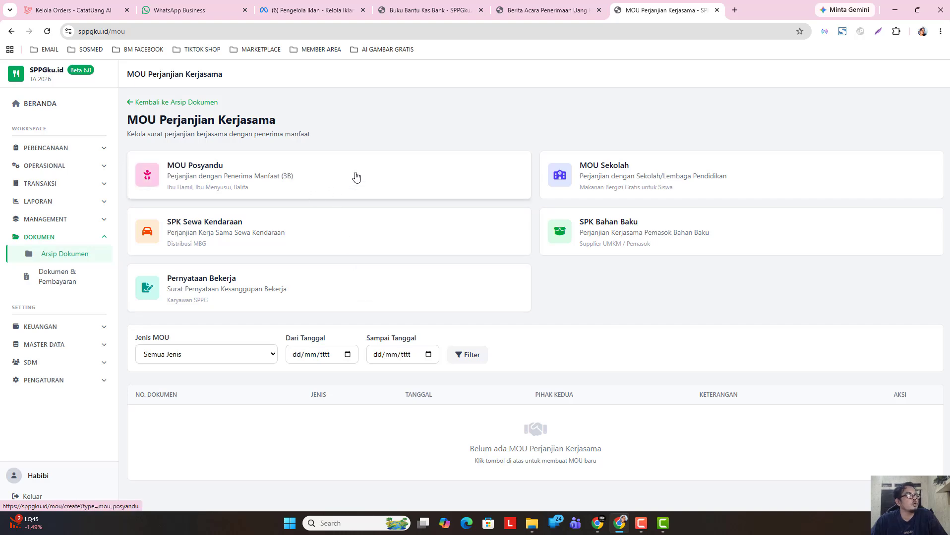
{"action": "left_click", "coordinate": [627, 181]}
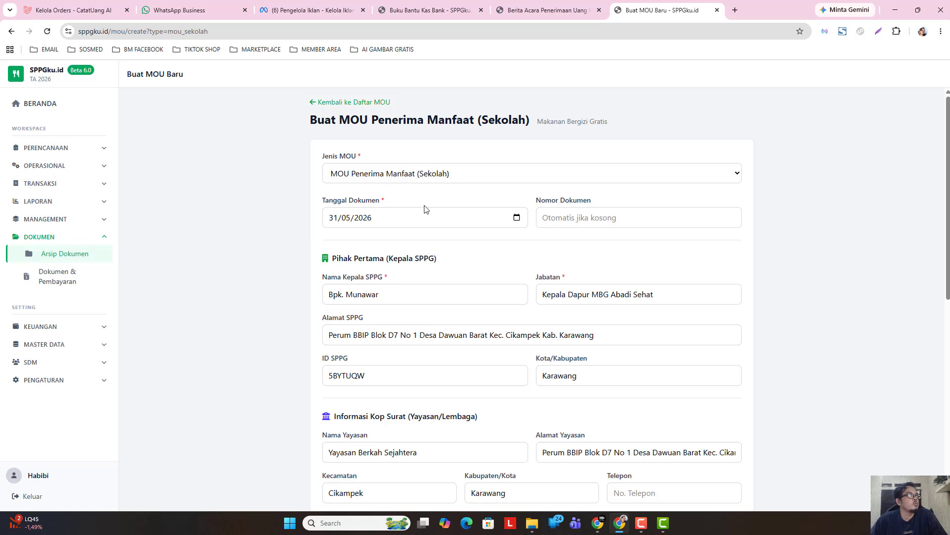
- Pick 8 May 2026 as the MOU's Tanggal Dokumen and check the first-party fields
{"action": "left_click", "coordinate": [516, 219]}
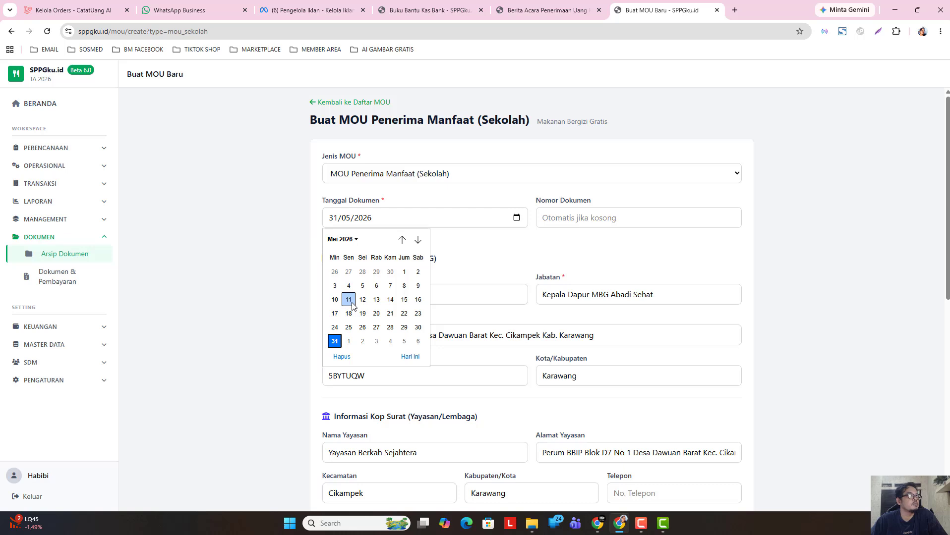
{"action": "left_click", "coordinate": [404, 286]}
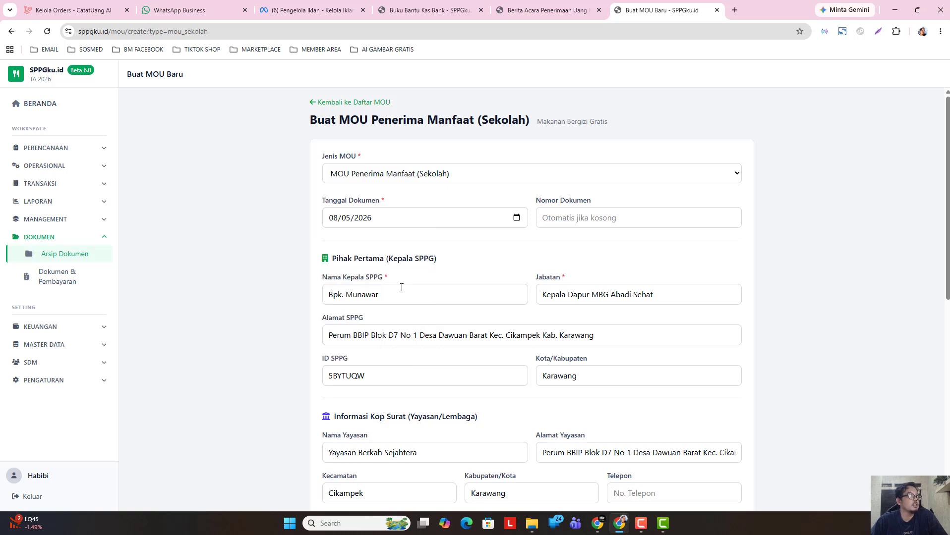
{"action": "left_click", "coordinate": [552, 217]}
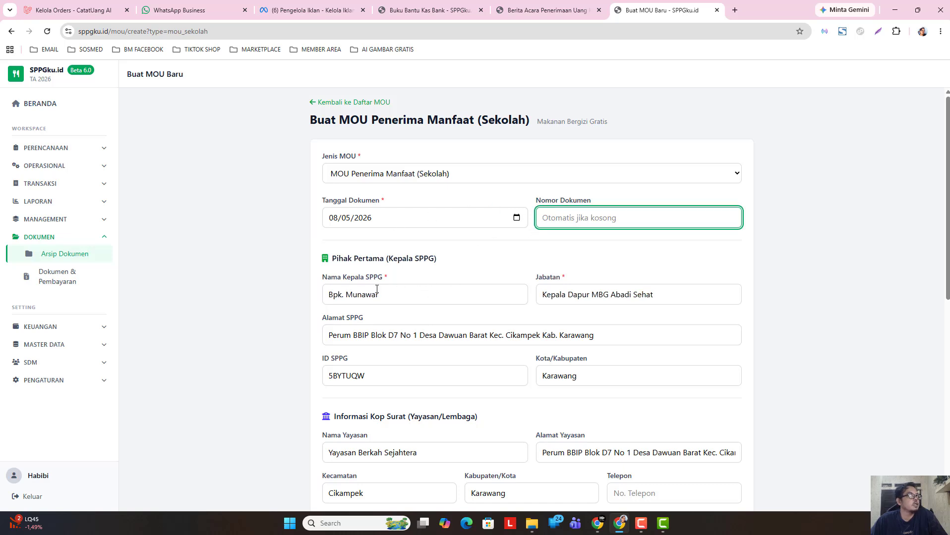
{"action": "left_click", "coordinate": [391, 296]}
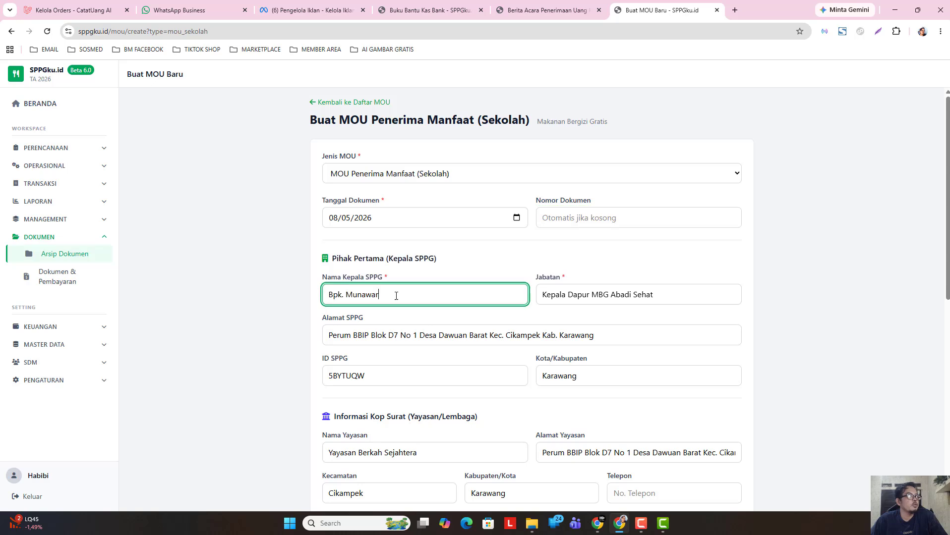
{"action": "left_click", "coordinate": [557, 297]}
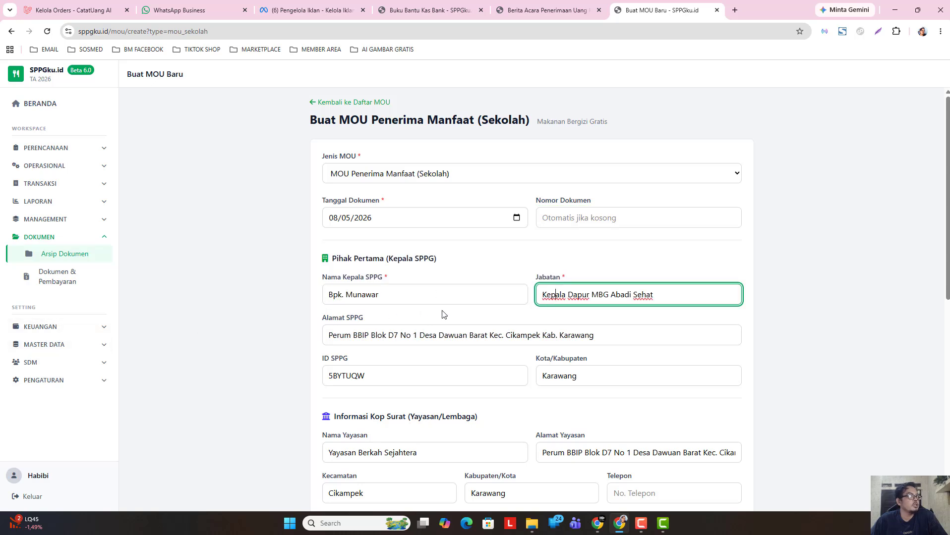
{"action": "scroll", "coordinate": [437, 336], "scroll_direction": "down", "scroll_amount": 1}
{"action": "scroll", "coordinate": [421, 313], "scroll_direction": "down", "scroll_amount": 4}
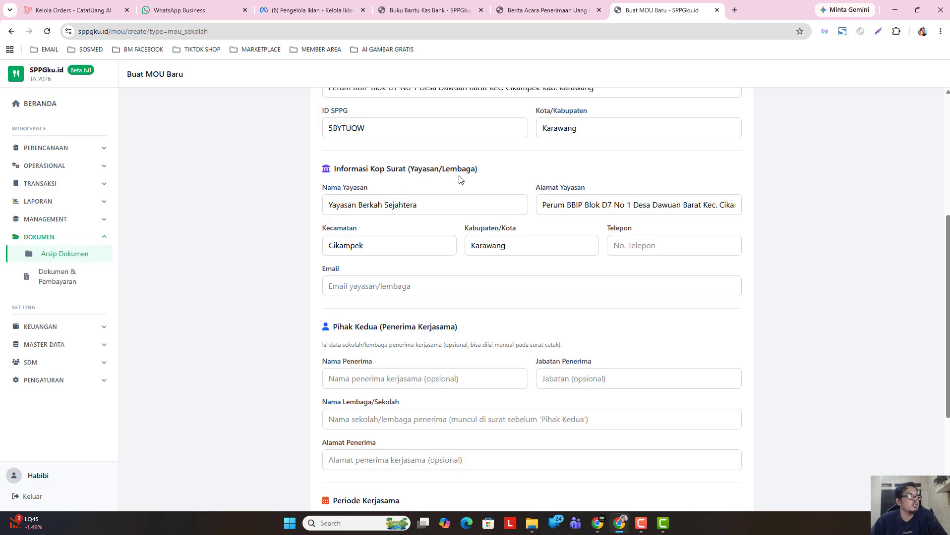
- Enter the foundation's phone number in the Telepon field
{"action": "left_click", "coordinate": [636, 246]}
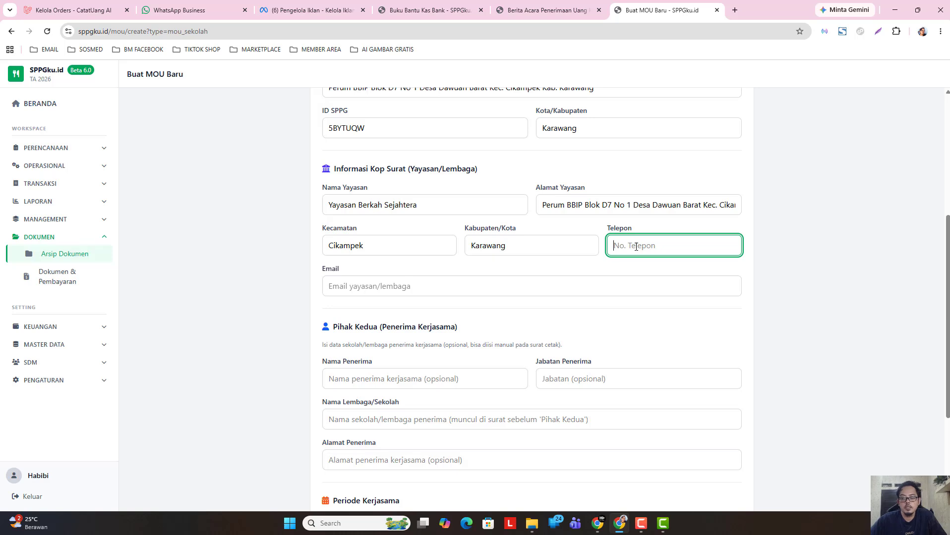
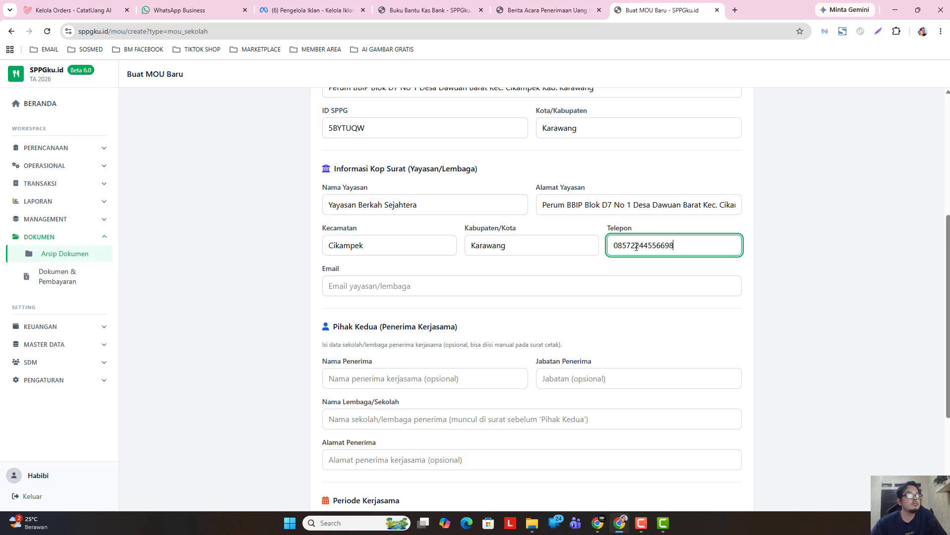
- Enter the foundation's e-mail address, correcting its first letter to lowercase
{"action": "left_click", "coordinate": [436, 288]}
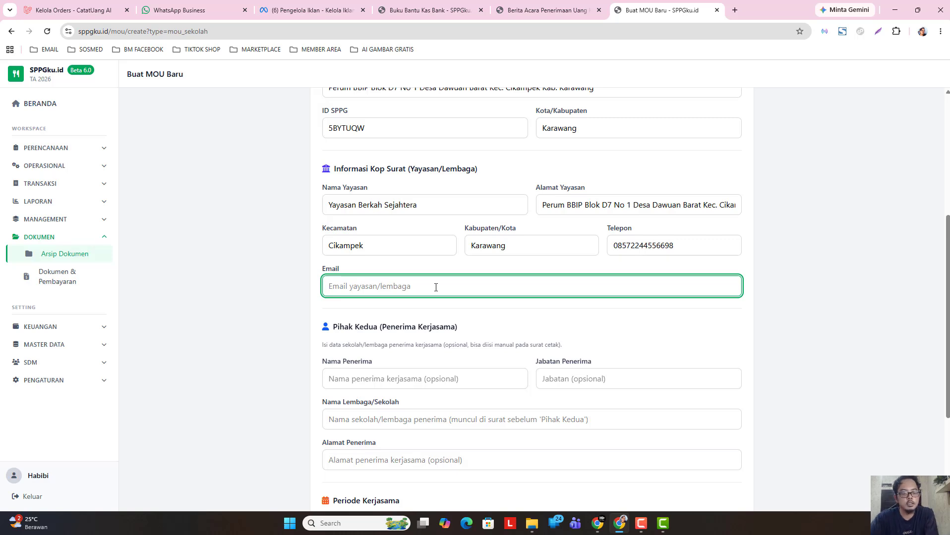
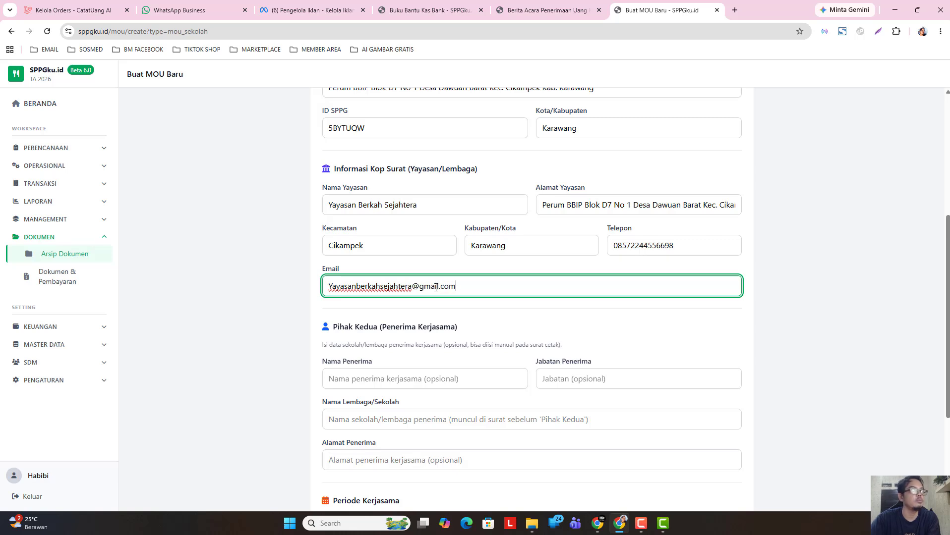
{"action": "left_click", "coordinate": [322, 291]}
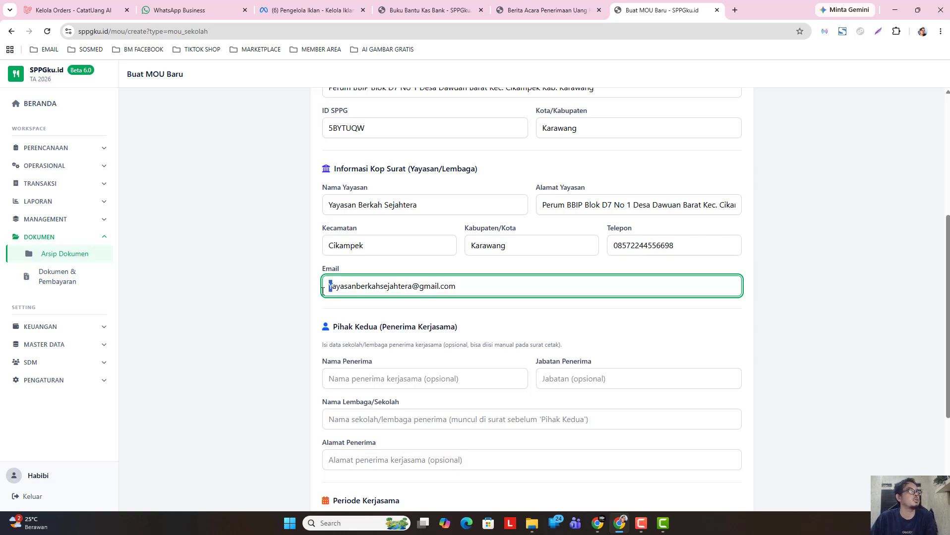
{"action": "key", "text": "Delete"}
{"action": "type", "text": "y"}
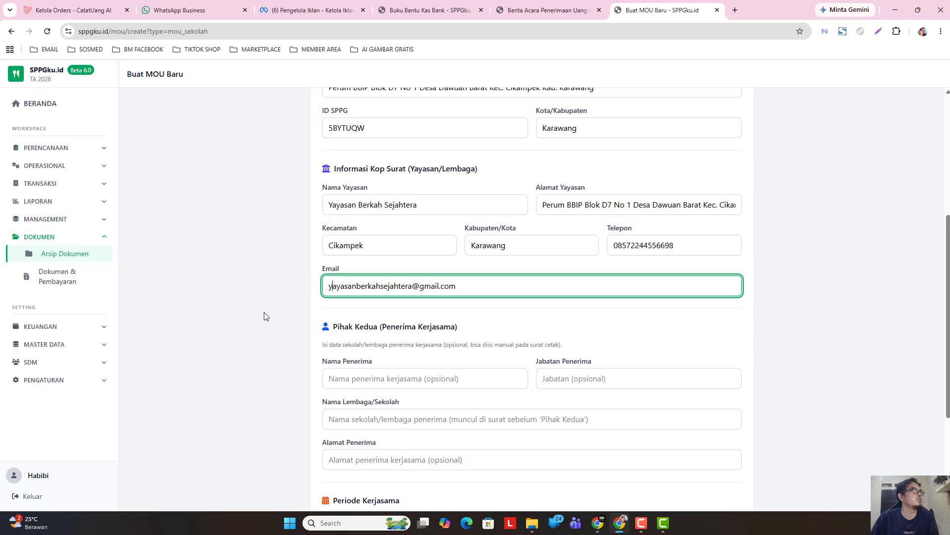
{"action": "left_click", "coordinate": [370, 215]}
{"action": "scroll", "coordinate": [386, 283], "scroll_direction": "down", "scroll_amount": 1}
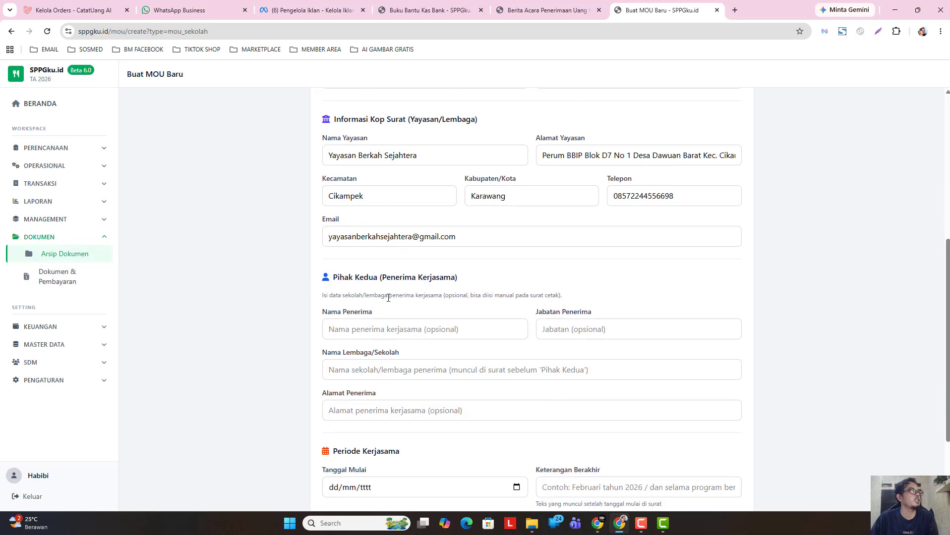
{"action": "scroll", "coordinate": [395, 289], "scroll_direction": "up", "scroll_amount": 4}
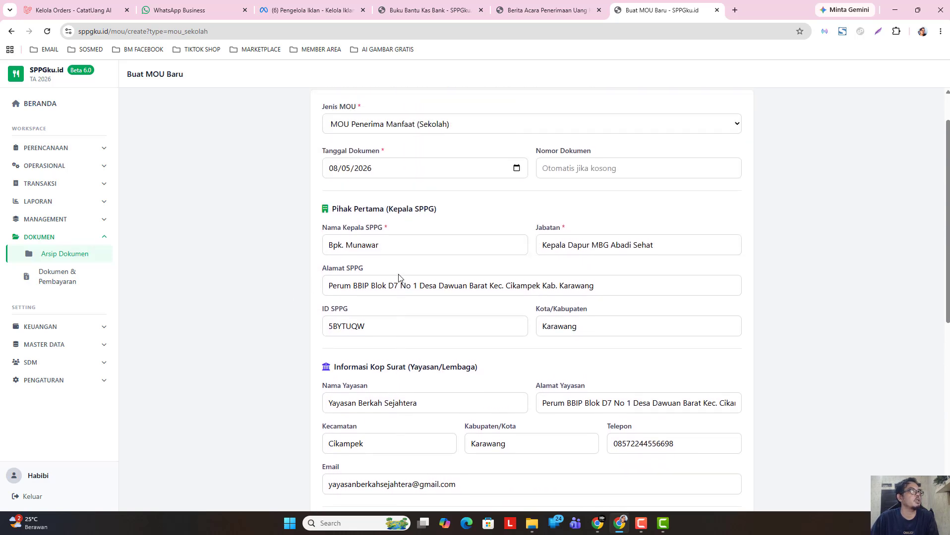
{"action": "scroll", "coordinate": [399, 278], "scroll_direction": "up", "scroll_amount": 2}
{"action": "scroll", "coordinate": [405, 314], "scroll_direction": "down", "scroll_amount": 6}
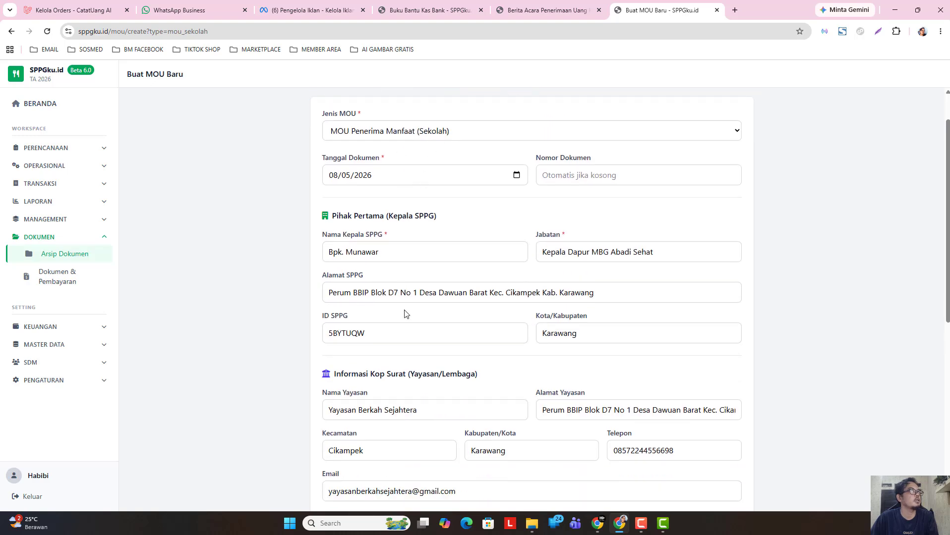
{"action": "scroll", "coordinate": [405, 312], "scroll_direction": "down", "scroll_amount": 1}
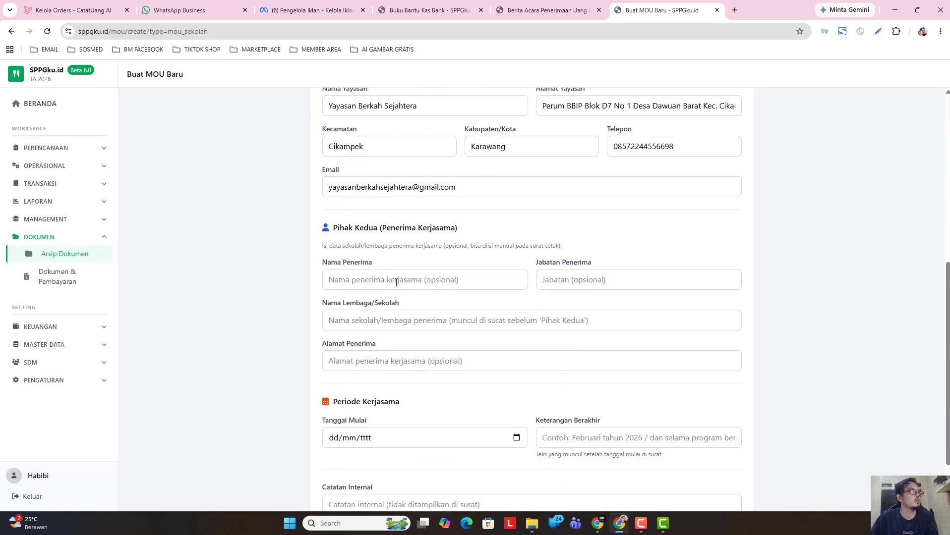
{"action": "left_click", "coordinate": [75, 349]}
- Open Data Lembaga in a new tab, copy 'SD Negeri Dawuan Barat 3', and go back to the MOU tab
{"action": "right_click", "coordinate": [73, 363]}
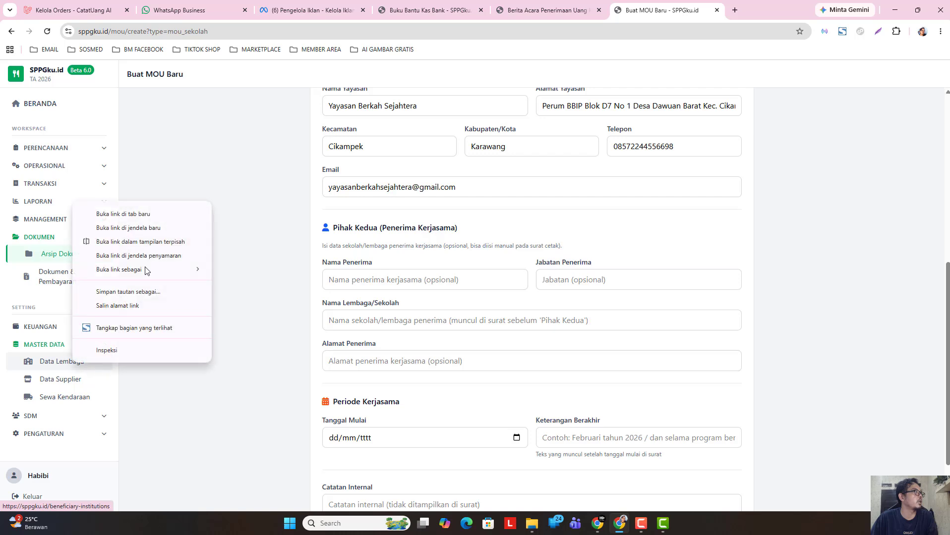
{"action": "left_click", "coordinate": [144, 214]}
{"action": "left_click", "coordinate": [696, 13]}
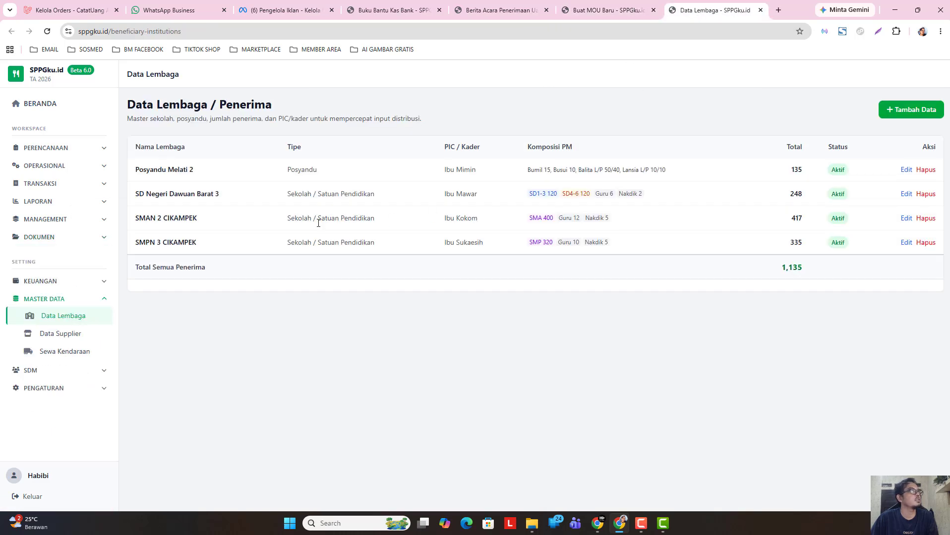
{"action": "left_click_drag", "start_coordinate": [137, 194], "coordinate": [221, 194]}
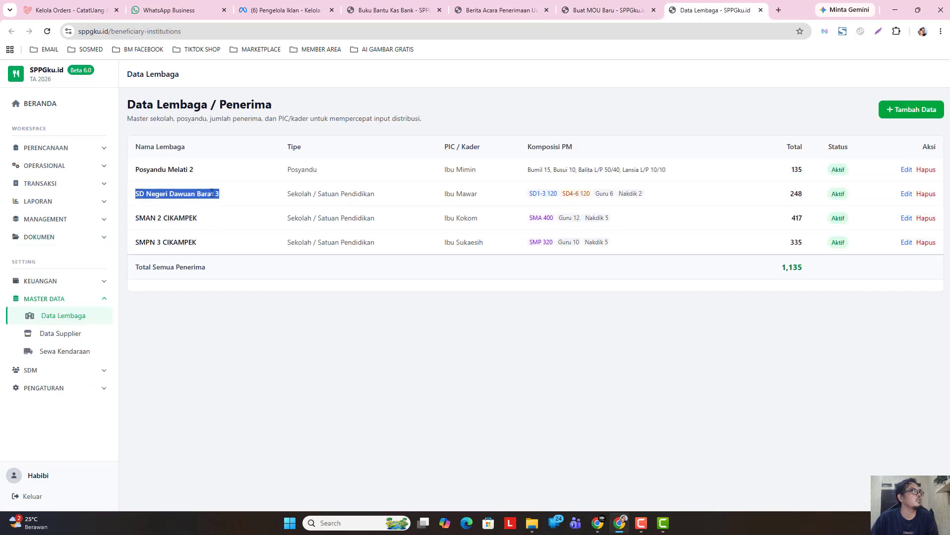
{"action": "right_click", "coordinate": [211, 199]}
{"action": "left_click", "coordinate": [241, 204]}
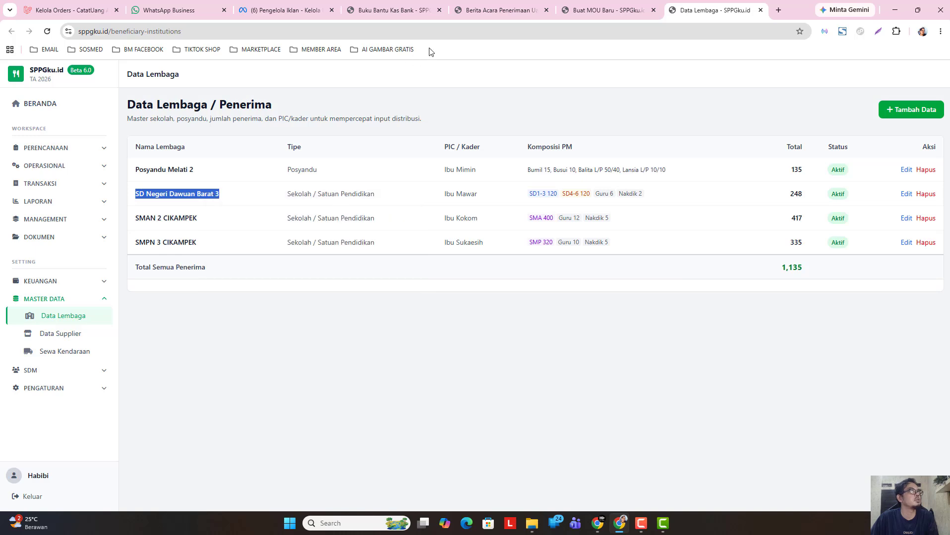
{"action": "left_click", "coordinate": [590, 12]}
{"action": "left_click", "coordinate": [546, 10]}
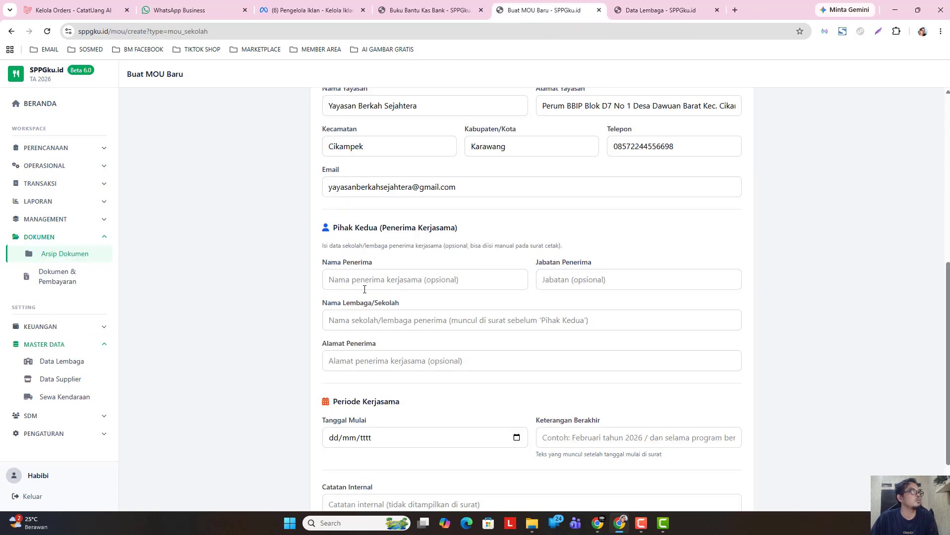
- Paste SD Negeri Dawuan Barat 3 into Nama Lembaga/Sekolah
{"action": "left_click", "coordinate": [367, 321]}
{"action": "right_click", "coordinate": [367, 322]}
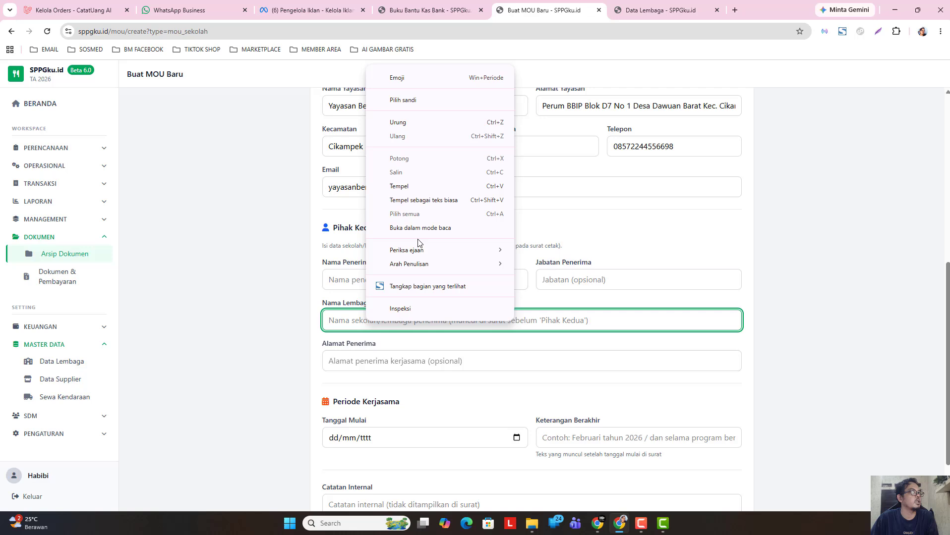
{"action": "left_click", "coordinate": [418, 187]}
- Enter the recipient's name and the position Kepala Sekolah
{"action": "left_click", "coordinate": [383, 282]}
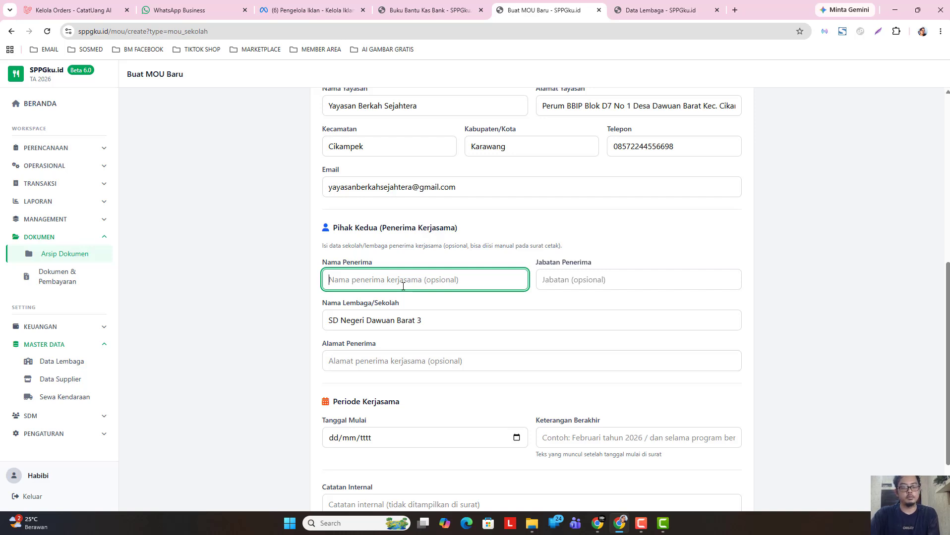
{"action": "type", "text": "Ibu Yuyun"}
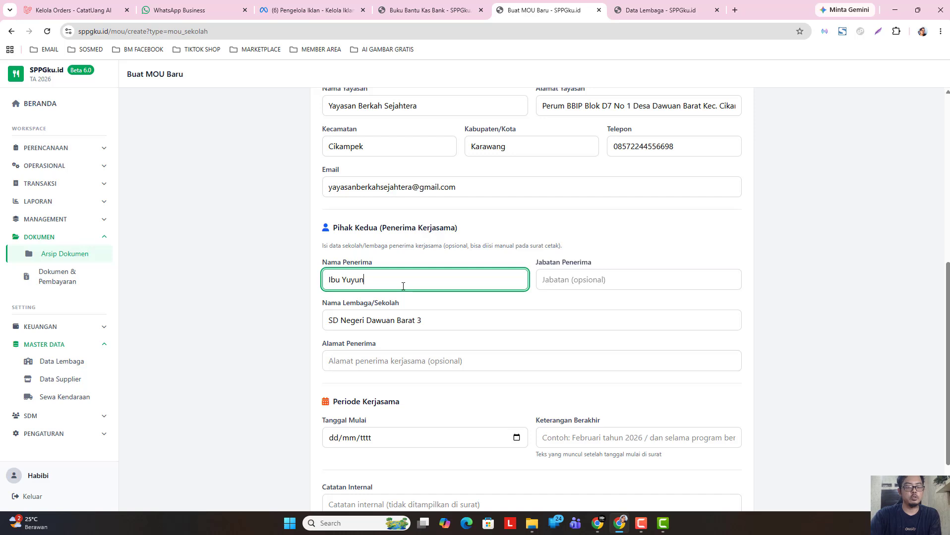
{"action": "left_click", "coordinate": [554, 282]}
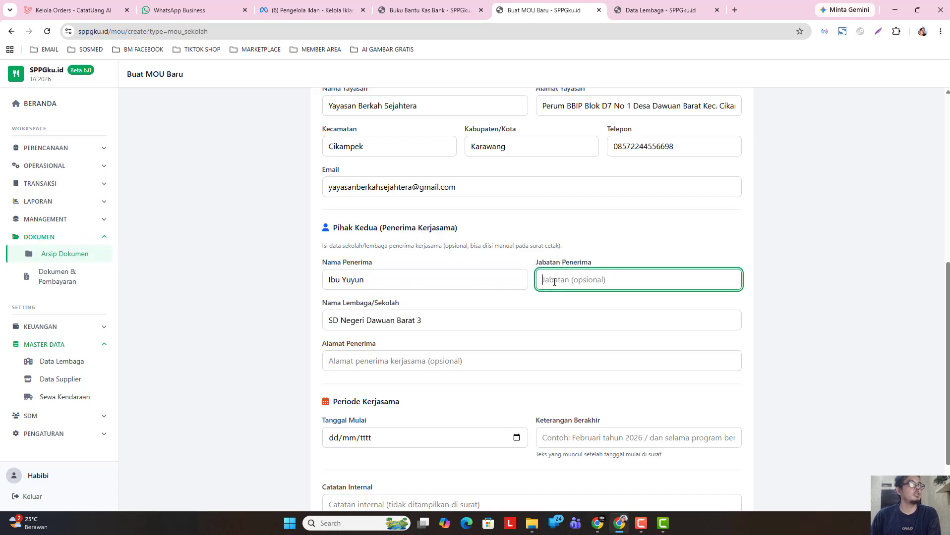
{"action": "type", "text": "Kepa"}
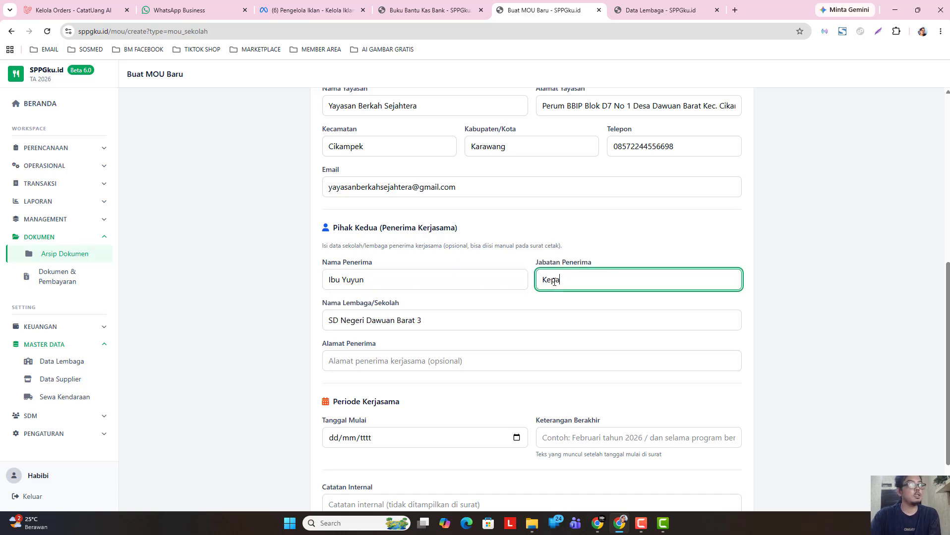
{"action": "type", "text": "aa Sekolah"}
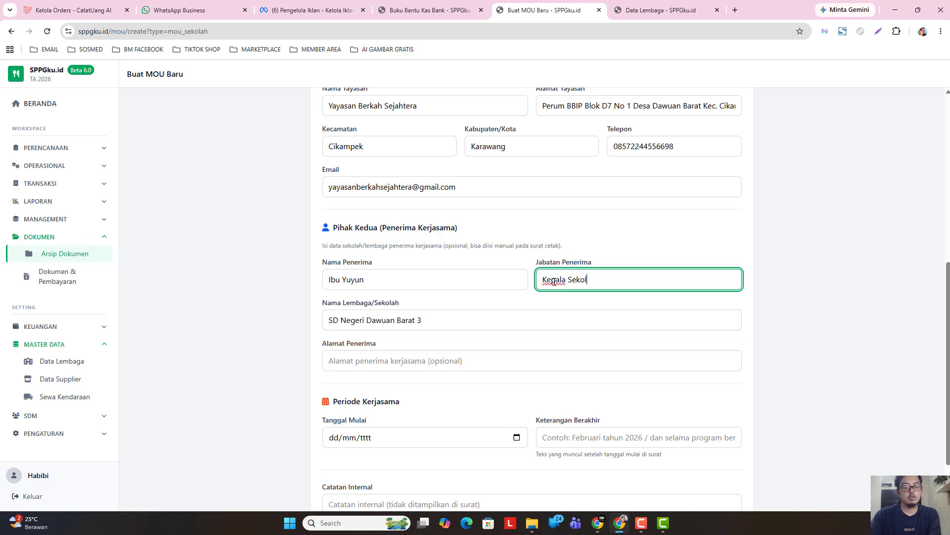
{"action": "left_click", "coordinate": [287, 342]}
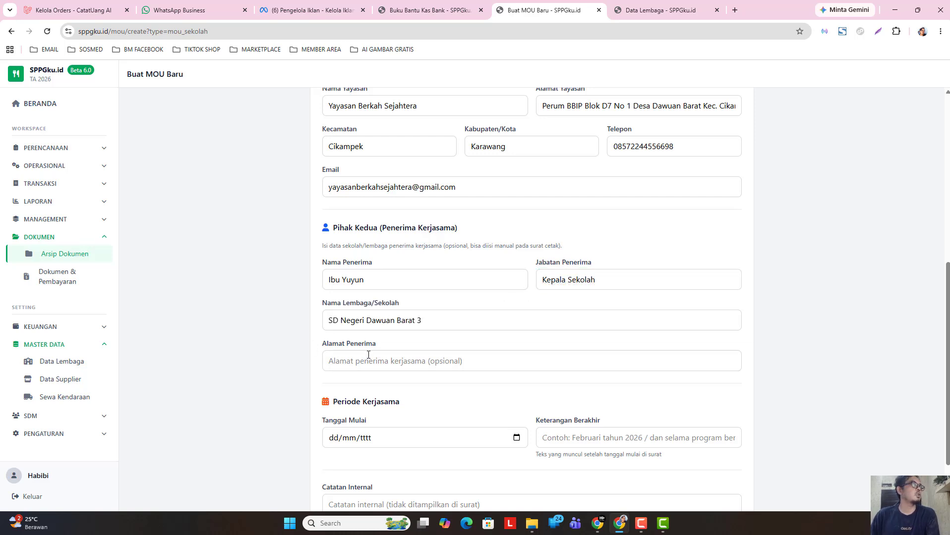
- Paste the recipient's address, copied from another window, into Alamat Penerima
{"action": "left_click", "coordinate": [379, 357]}
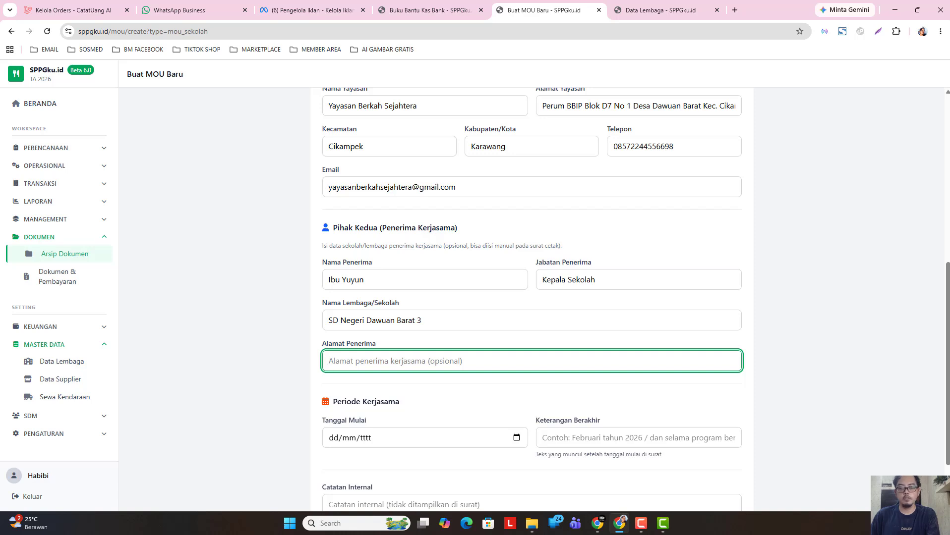
{"action": "key", "text": "alt+Tab"}
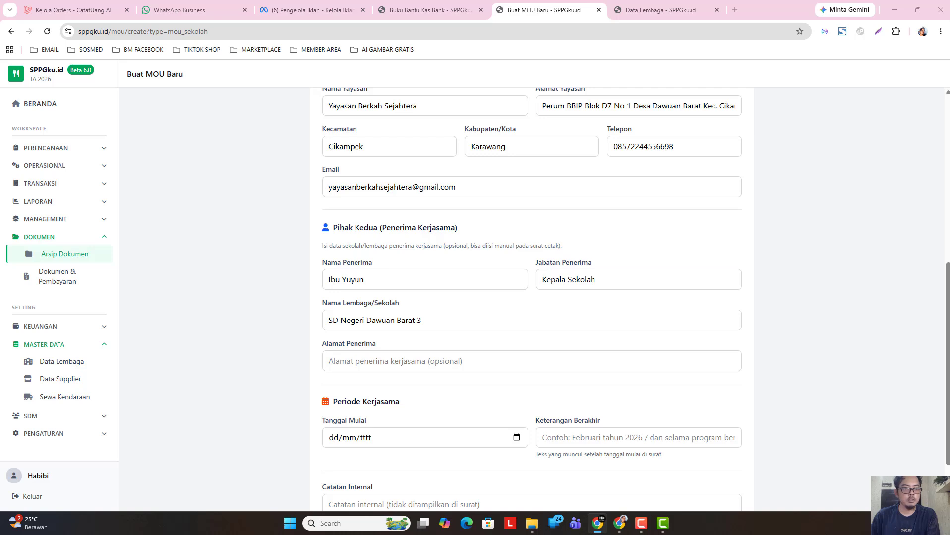
{"action": "right_click", "coordinate": [414, 360]}
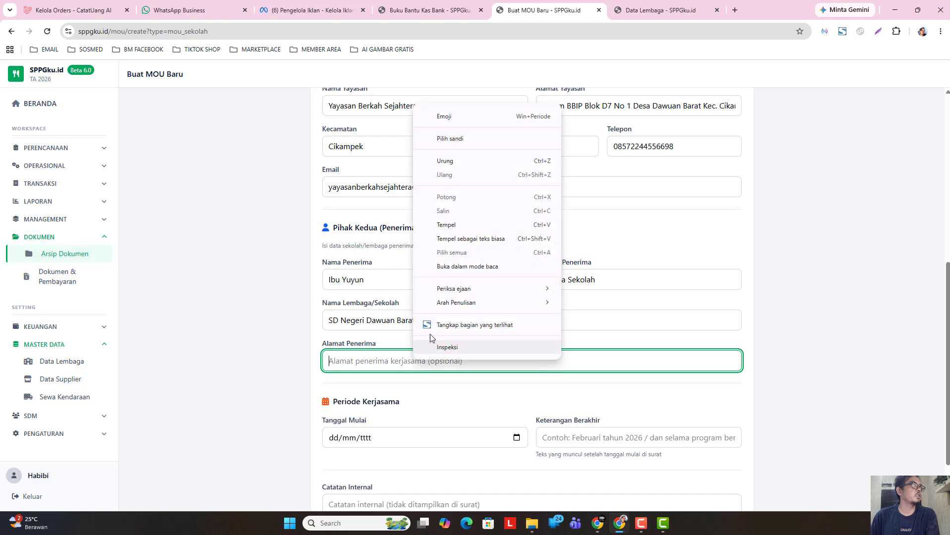
{"action": "left_click", "coordinate": [463, 225]}
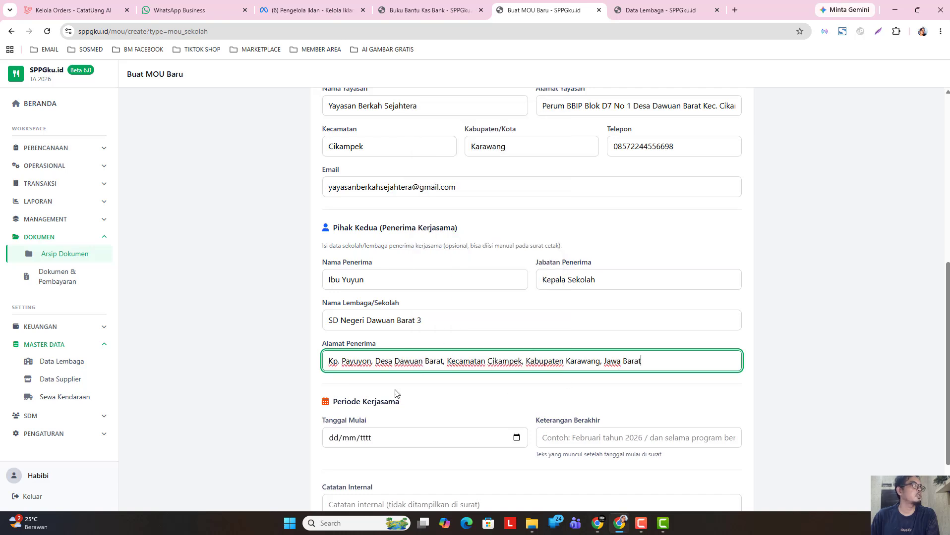
{"action": "scroll", "coordinate": [395, 393], "scroll_direction": "down", "scroll_amount": 2}
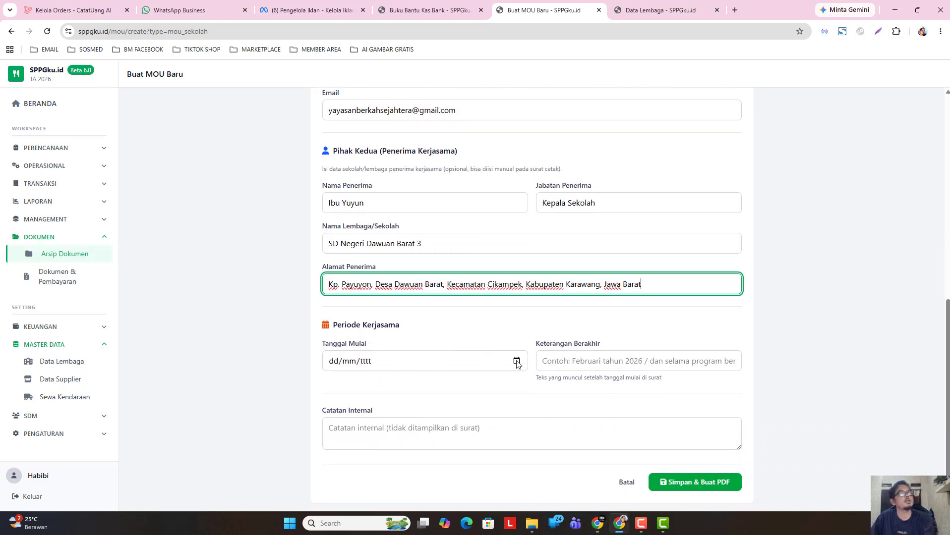
- Set Tanggal Mulai to 11/05/2026 and Keterangan Berakhir to '11 Mei 2030'
{"action": "left_click", "coordinate": [516, 361]}
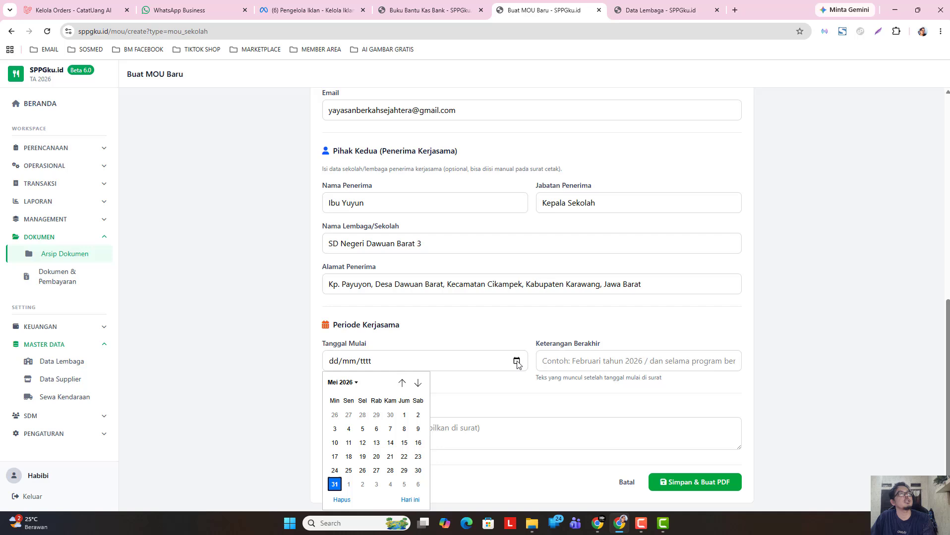
{"action": "left_click", "coordinate": [352, 447]}
{"action": "left_click", "coordinate": [592, 362]}
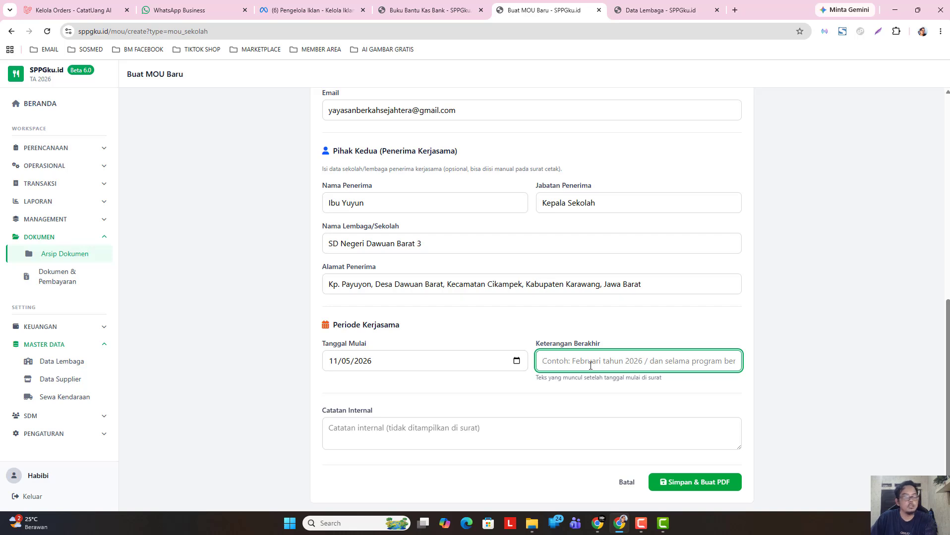
{"action": "type", "text": "11"}
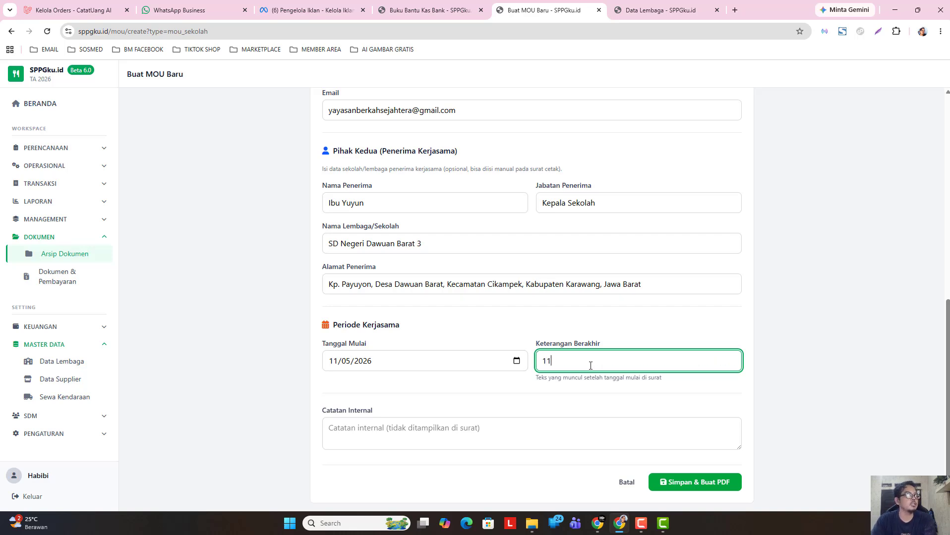
{"action": "type", "text": " M"}
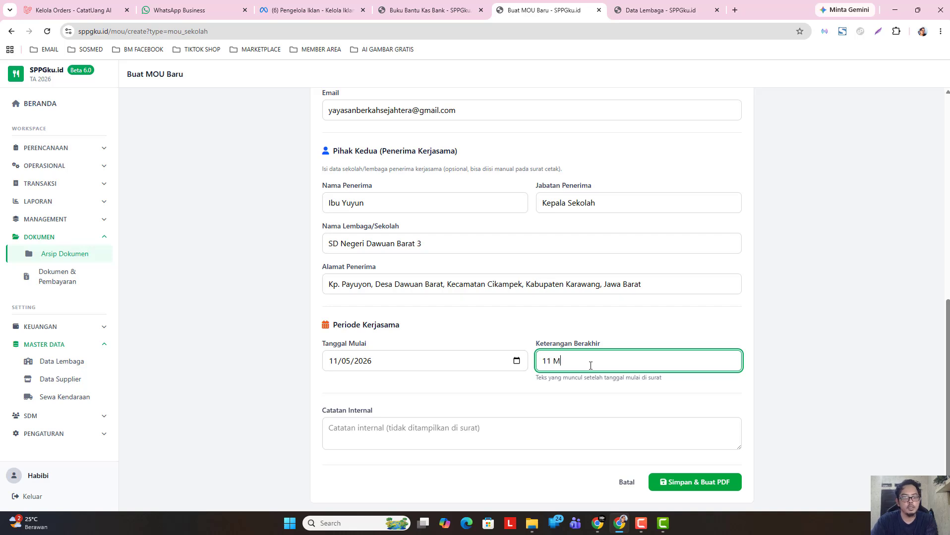
{"action": "type", "text": "en"}
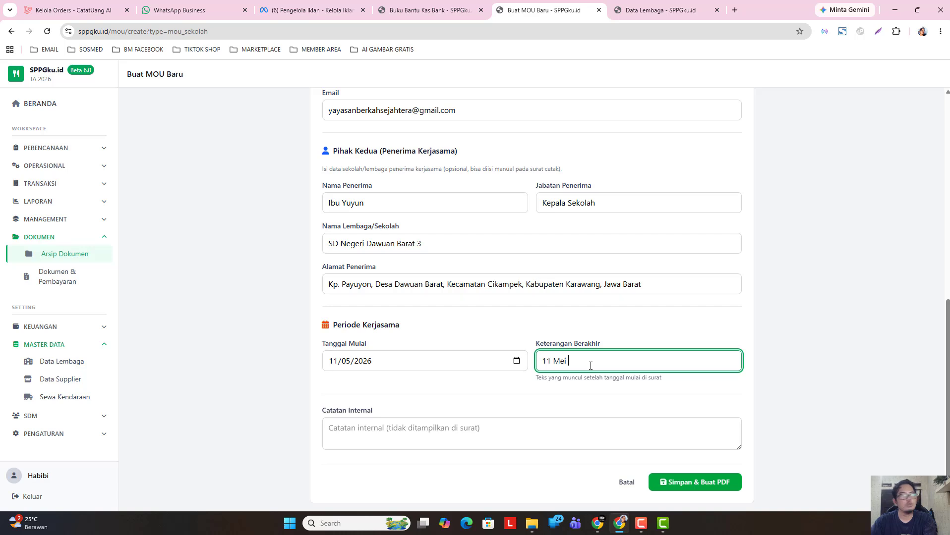
{"action": "type", "text": " 2030"}
{"action": "left_click", "coordinate": [822, 372]}
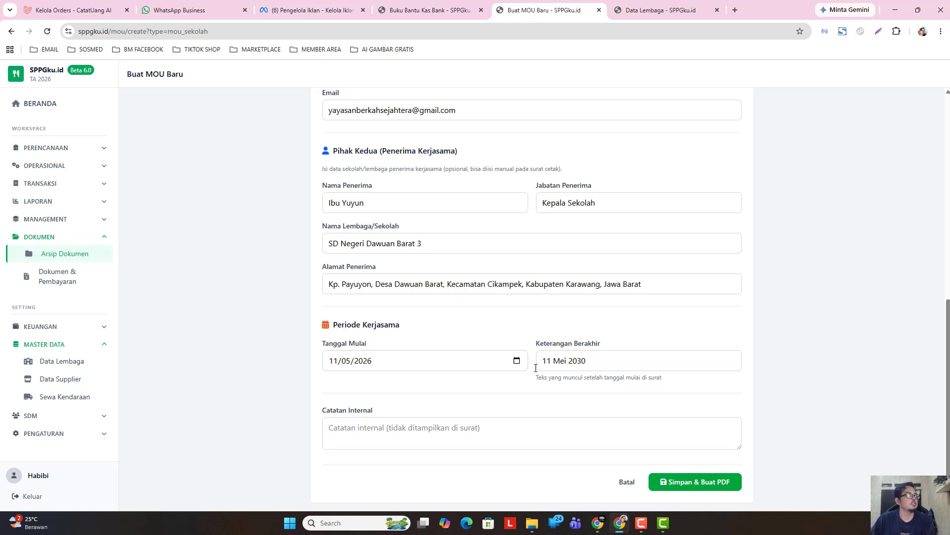
{"action": "scroll", "coordinate": [452, 345], "scroll_direction": "up", "scroll_amount": 6}
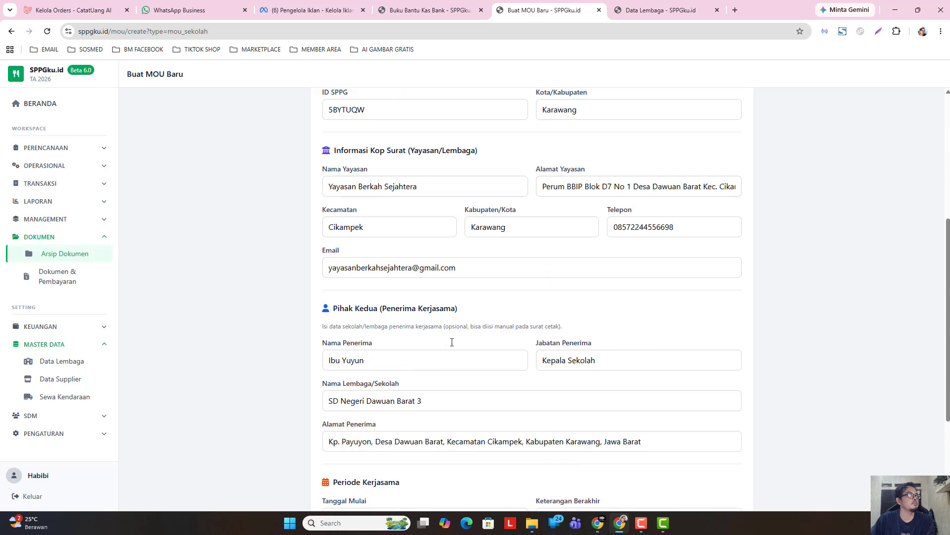
{"action": "scroll", "coordinate": [455, 341], "scroll_direction": "up", "scroll_amount": 3}
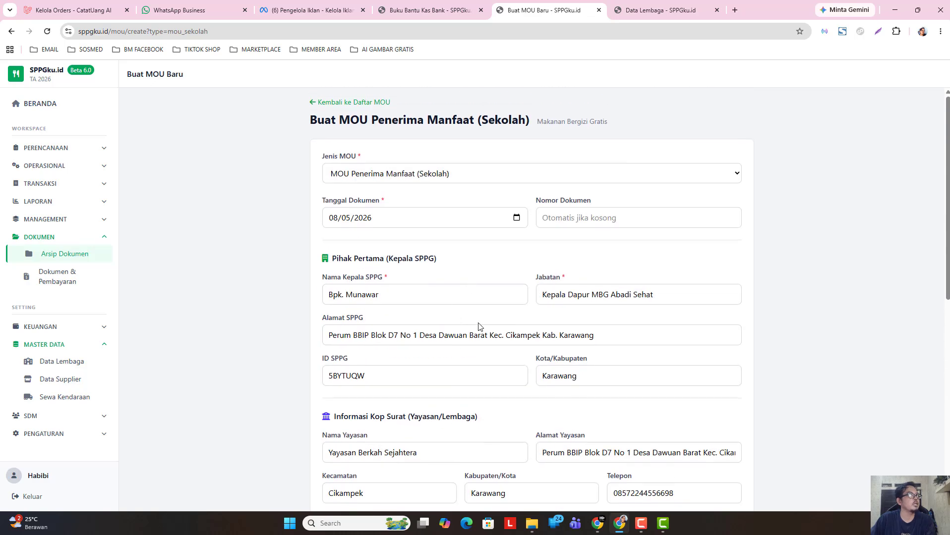
{"action": "scroll", "coordinate": [613, 429], "scroll_direction": "down", "scroll_amount": 8}
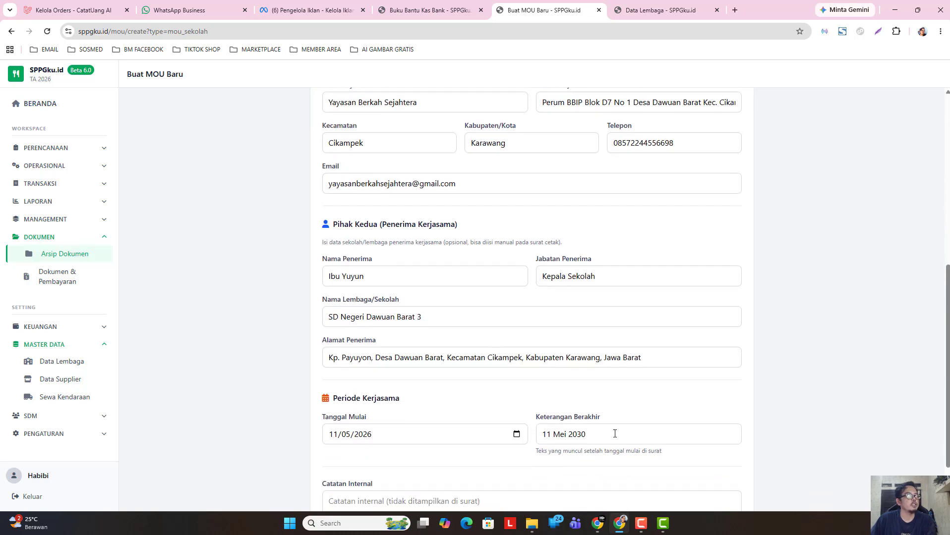
- Save the MOU with Simpan & Buat PDF and open its PDF preview
{"action": "left_click", "coordinate": [687, 486]}
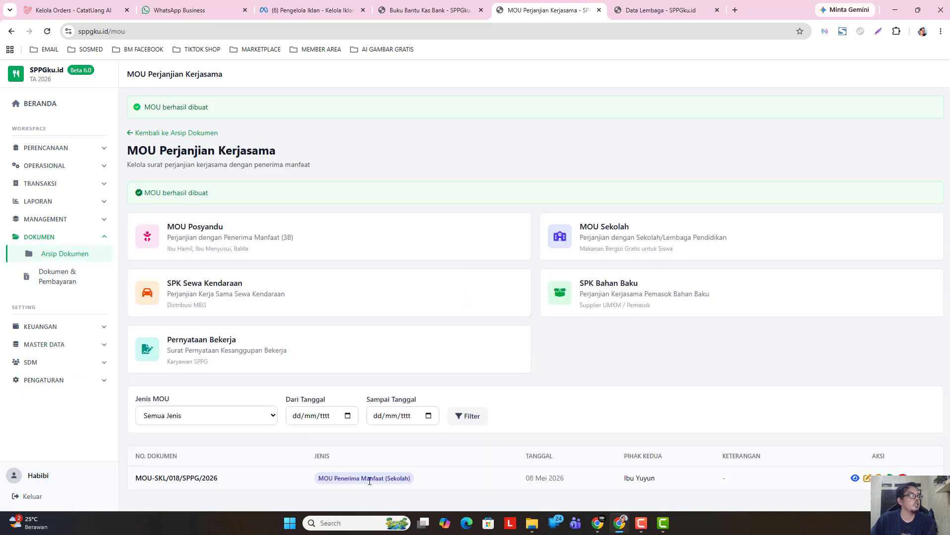
{"action": "left_click", "coordinate": [855, 483]}
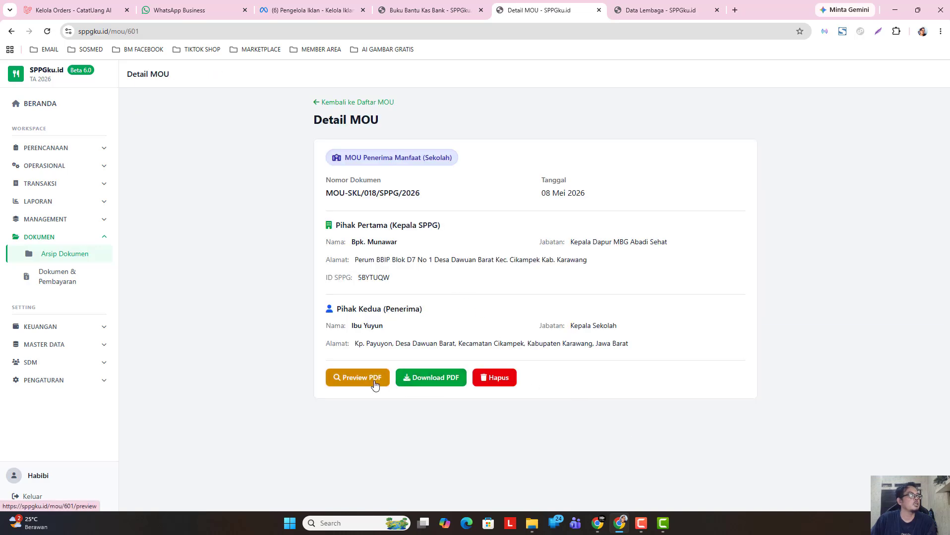
{"action": "left_click", "coordinate": [371, 382]}
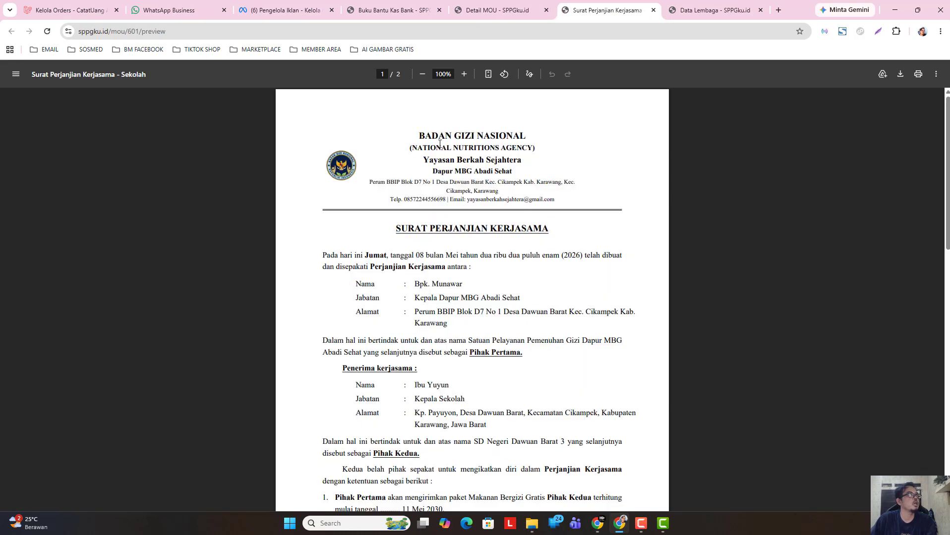
- Read through the two-page Surat Perjanjian Kerjasama dated Karawang, 08 Mei 2026
{"action": "left_click_drag", "start_coordinate": [420, 132], "coordinate": [566, 191]}
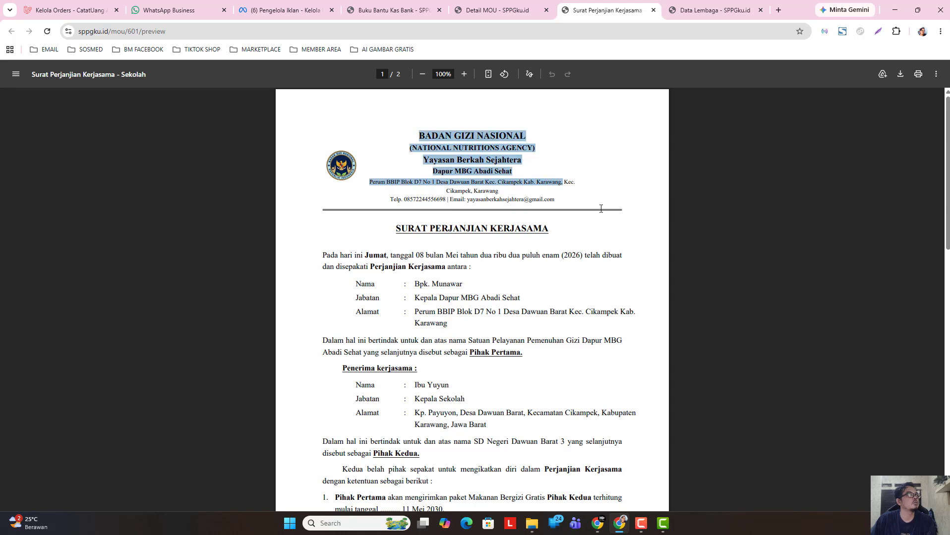
{"action": "left_click", "coordinate": [376, 159]}
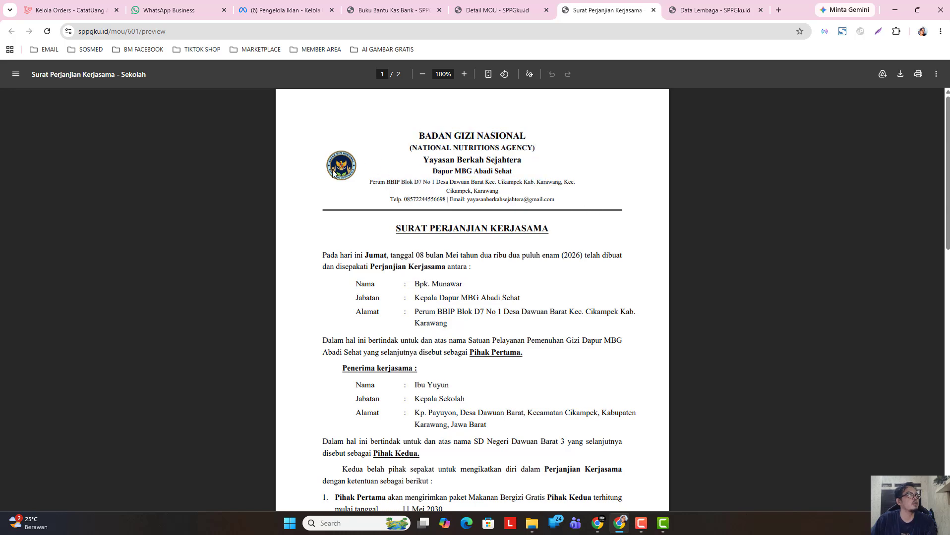
{"action": "scroll", "coordinate": [446, 161], "scroll_direction": "down", "scroll_amount": 3}
{"action": "scroll", "coordinate": [442, 207], "scroll_direction": "up", "scroll_amount": 3}
{"action": "scroll", "coordinate": [485, 235], "scroll_direction": "down", "scroll_amount": 1}
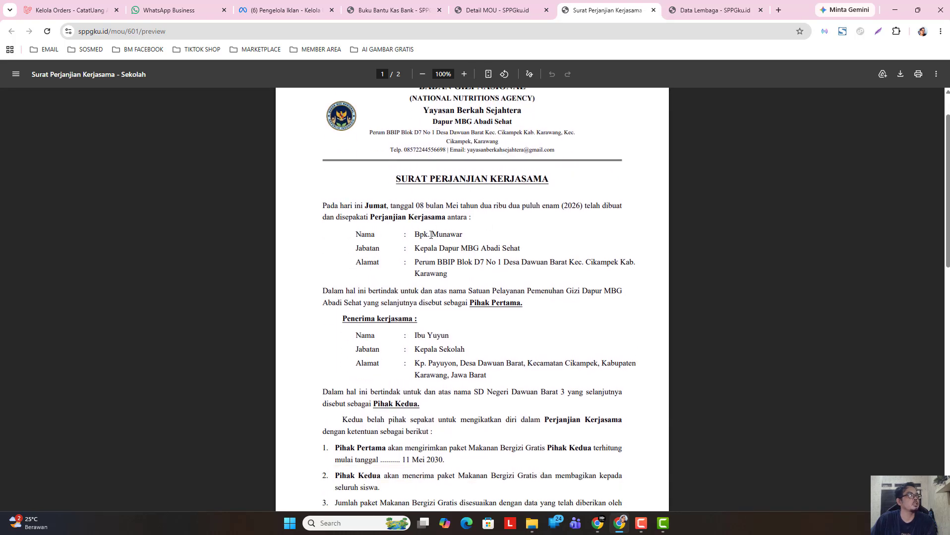
{"action": "scroll", "coordinate": [495, 224], "scroll_direction": "down", "scroll_amount": 7}
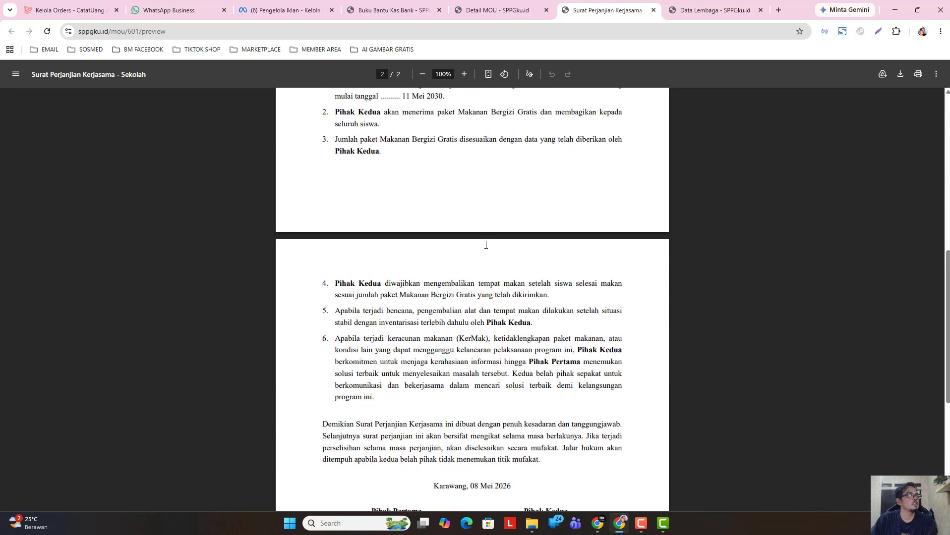
{"action": "scroll", "coordinate": [485, 245], "scroll_direction": "down", "scroll_amount": 6}
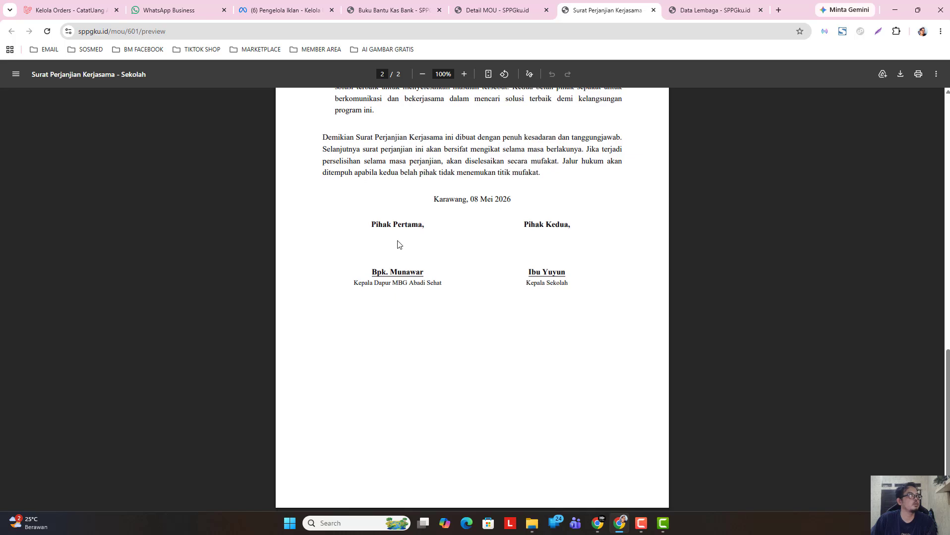
{"action": "scroll", "coordinate": [478, 345], "scroll_direction": "up", "scroll_amount": 4}
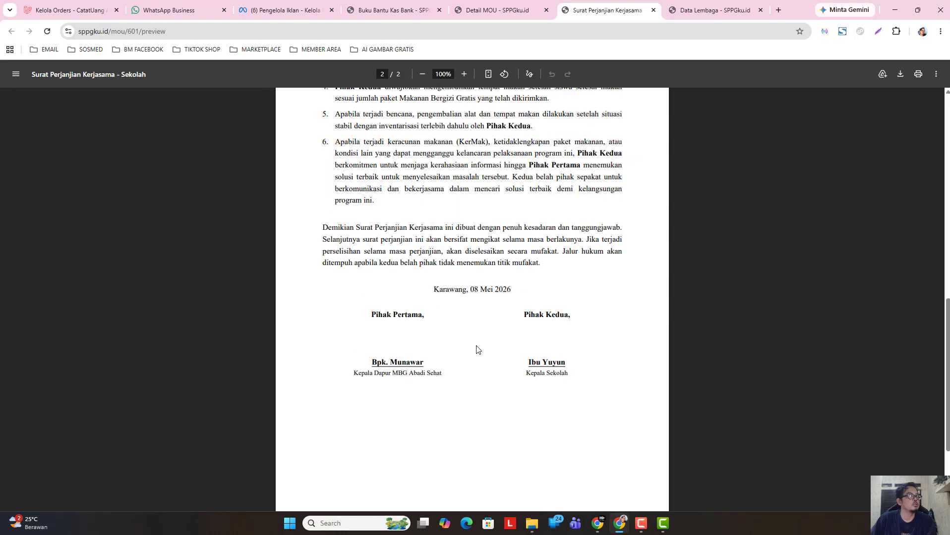
{"action": "scroll", "coordinate": [478, 345], "scroll_direction": "up", "scroll_amount": 1}
- Bring up the Cetak dialog for the agreement PDF, then cancel it with Batal
{"action": "left_click", "coordinate": [918, 74]}
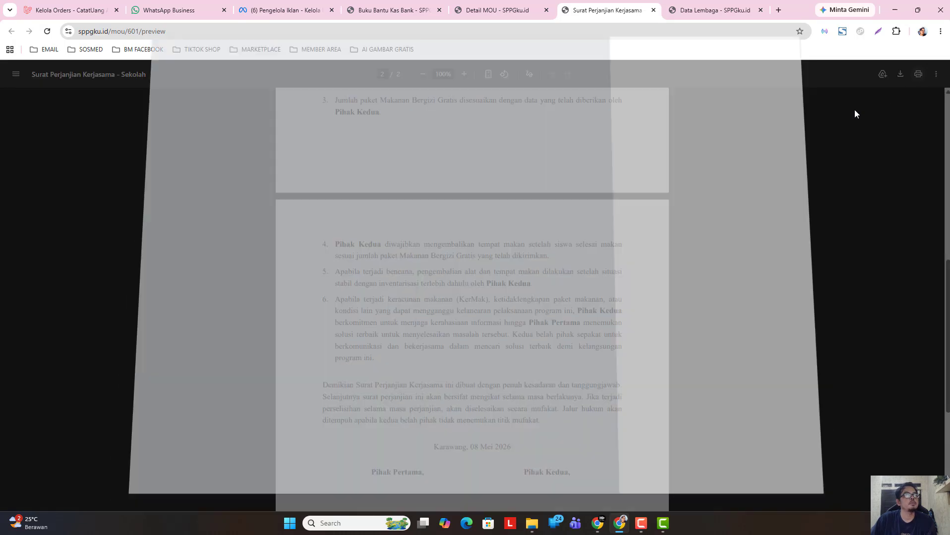
{"action": "scroll", "coordinate": [421, 327], "scroll_direction": "down", "scroll_amount": 5}
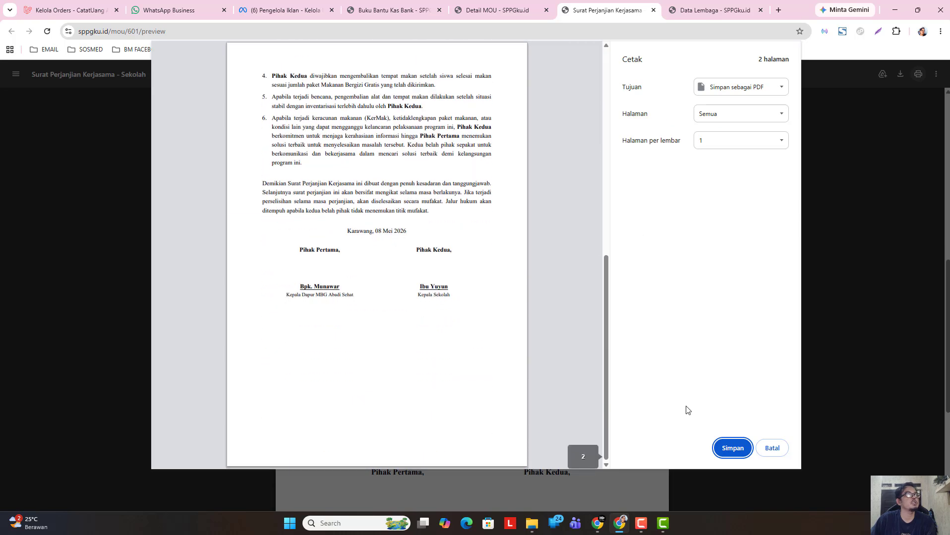
{"action": "scroll", "coordinate": [435, 365], "scroll_direction": "up", "scroll_amount": 3}
{"action": "scroll", "coordinate": [436, 357], "scroll_direction": "up", "scroll_amount": 5}
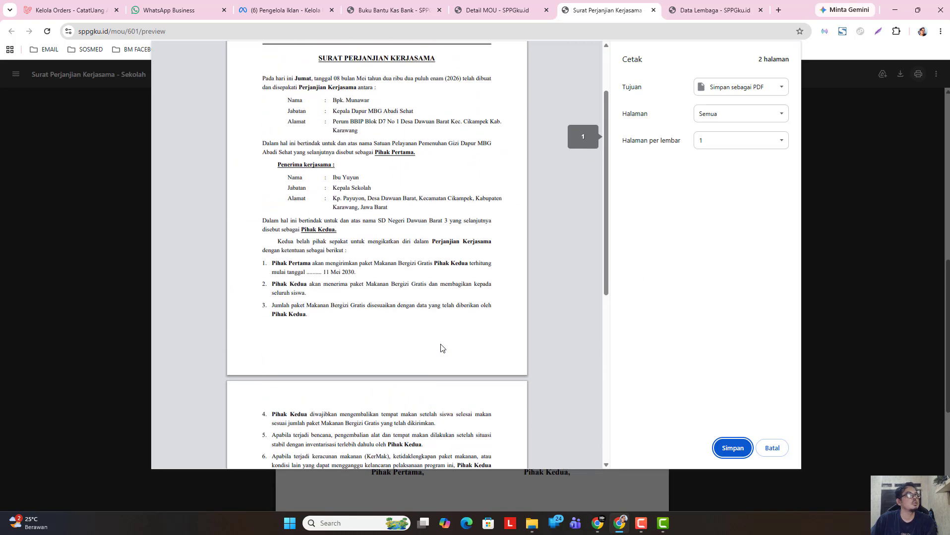
{"action": "left_click", "coordinate": [769, 448]}
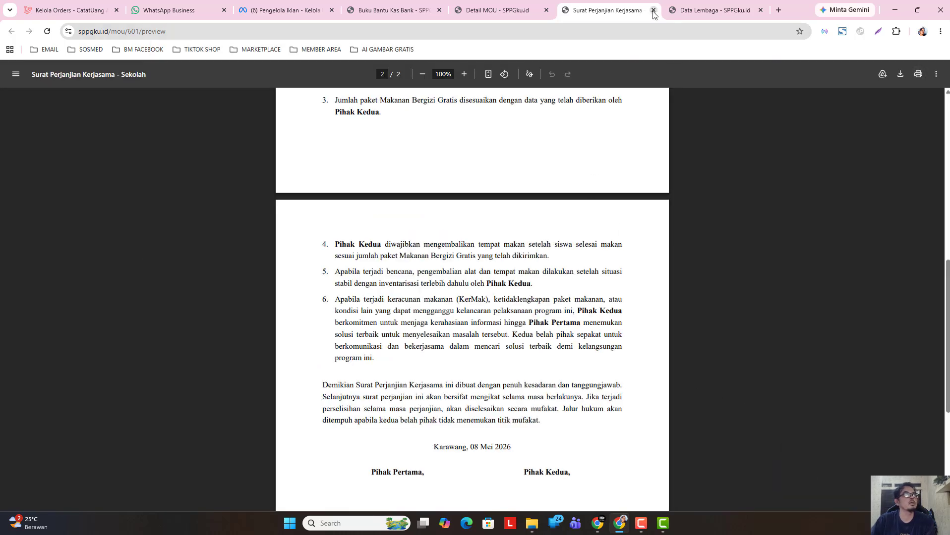
- Go from the MOU detail back to the MOU list and start a new Posyandu MOU
{"action": "left_click", "coordinate": [514, 11]}
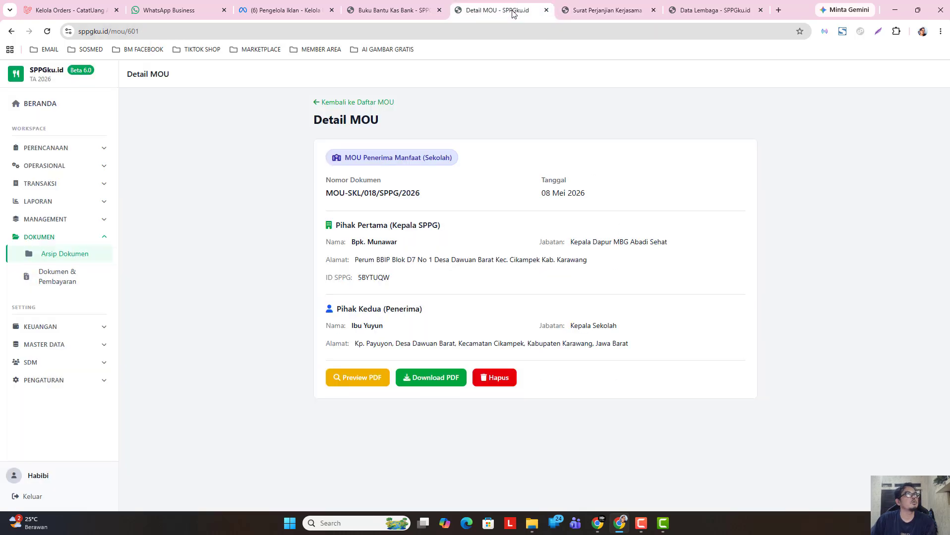
{"action": "left_click", "coordinate": [348, 102]}
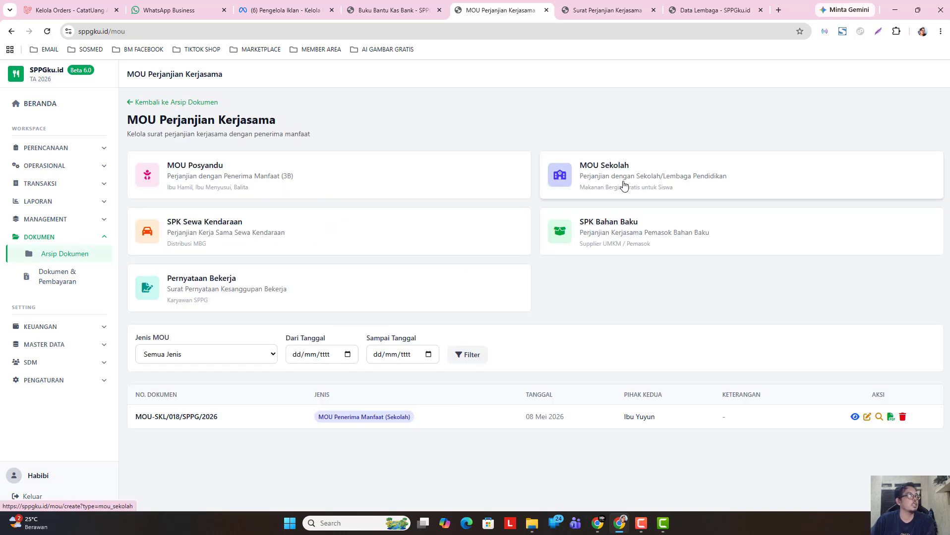
{"action": "left_click", "coordinate": [320, 184]}
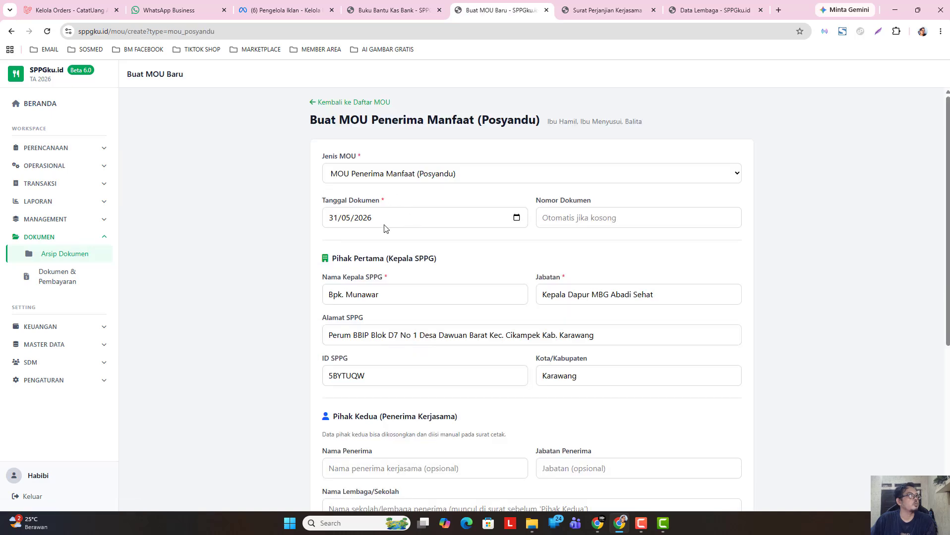
- Set the Posyandu MOU's document date to 08/05/2026 and move to the recipient's name field
{"action": "left_click", "coordinate": [515, 218]}
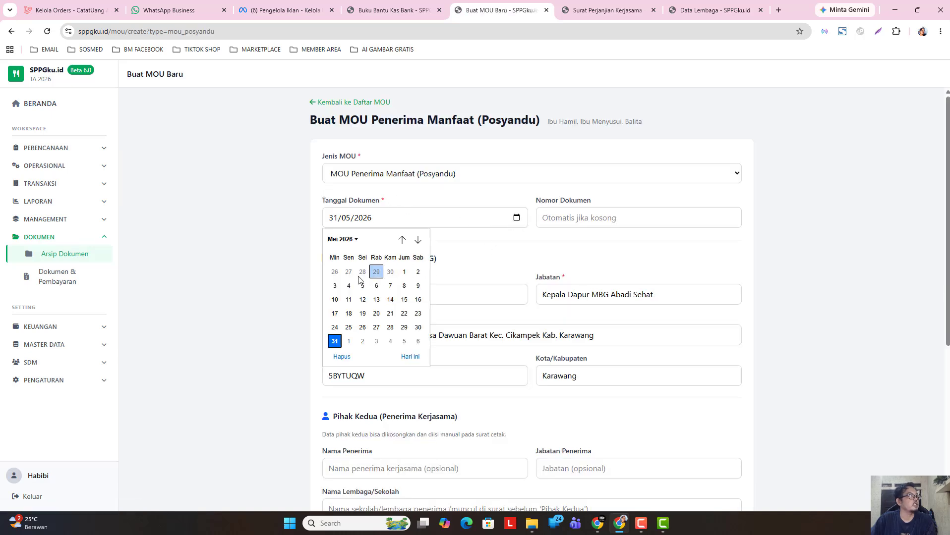
{"action": "left_click", "coordinate": [404, 286]}
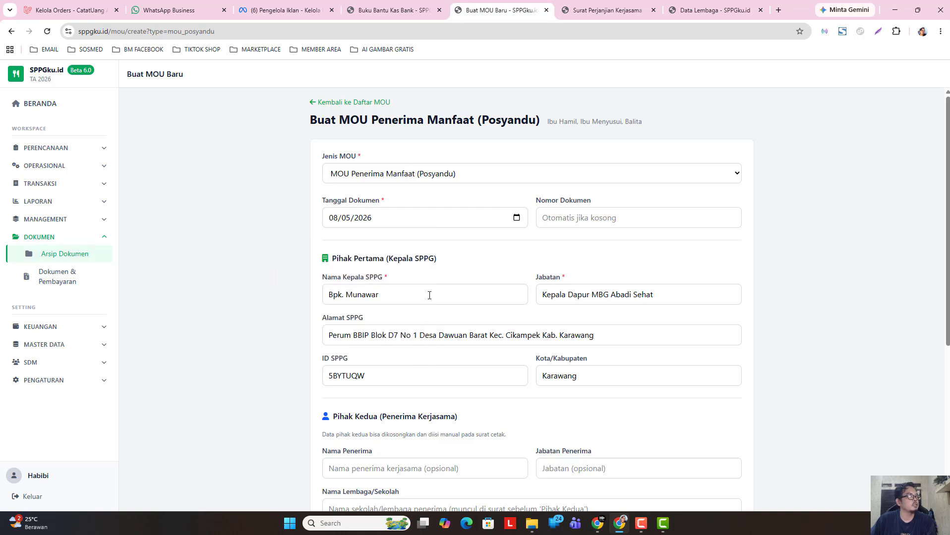
{"action": "scroll", "coordinate": [429, 295], "scroll_direction": "down", "scroll_amount": 2}
{"action": "scroll", "coordinate": [445, 220], "scroll_direction": "up", "scroll_amount": 1}
{"action": "scroll", "coordinate": [446, 223], "scroll_direction": "down", "scroll_amount": 1}
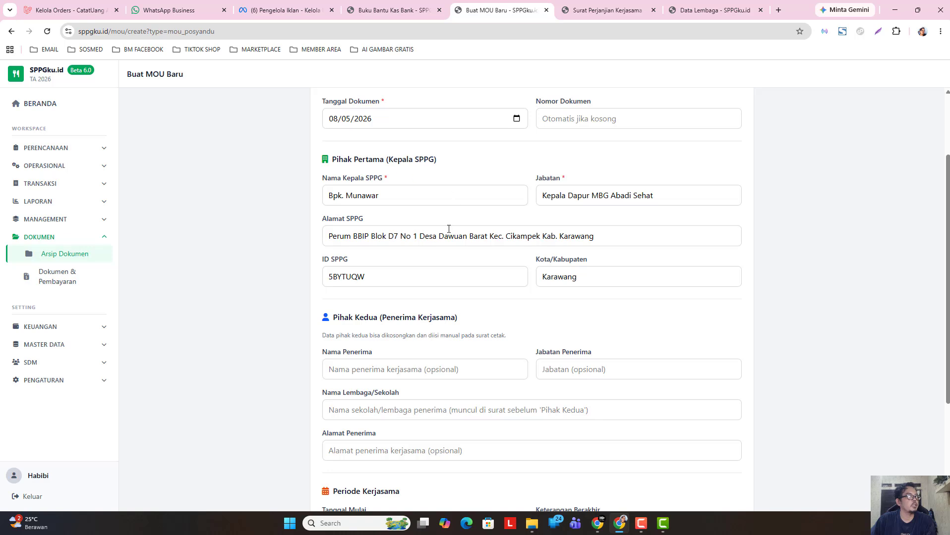
{"action": "scroll", "coordinate": [434, 317], "scroll_direction": "up", "scroll_amount": 1}
{"action": "scroll", "coordinate": [449, 350], "scroll_direction": "down", "scroll_amount": 2}
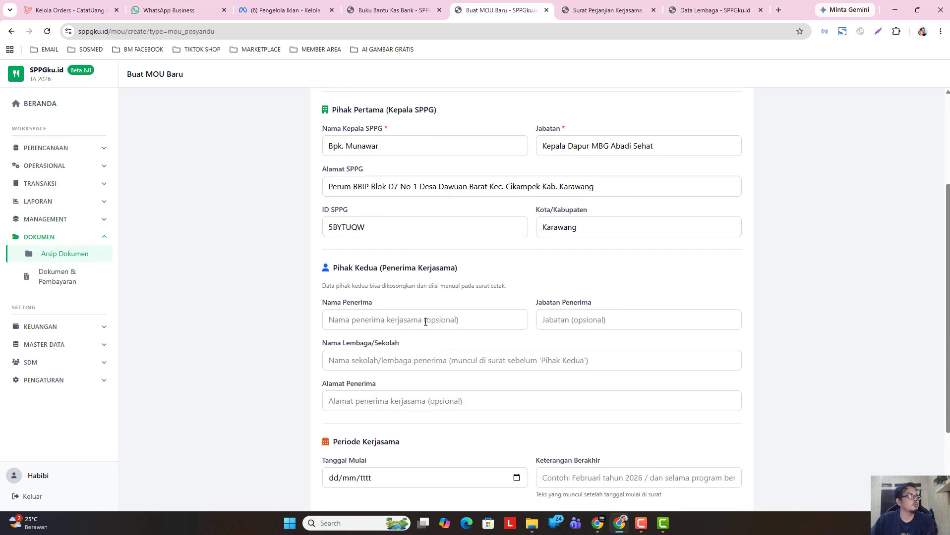
{"action": "left_click", "coordinate": [426, 323]}
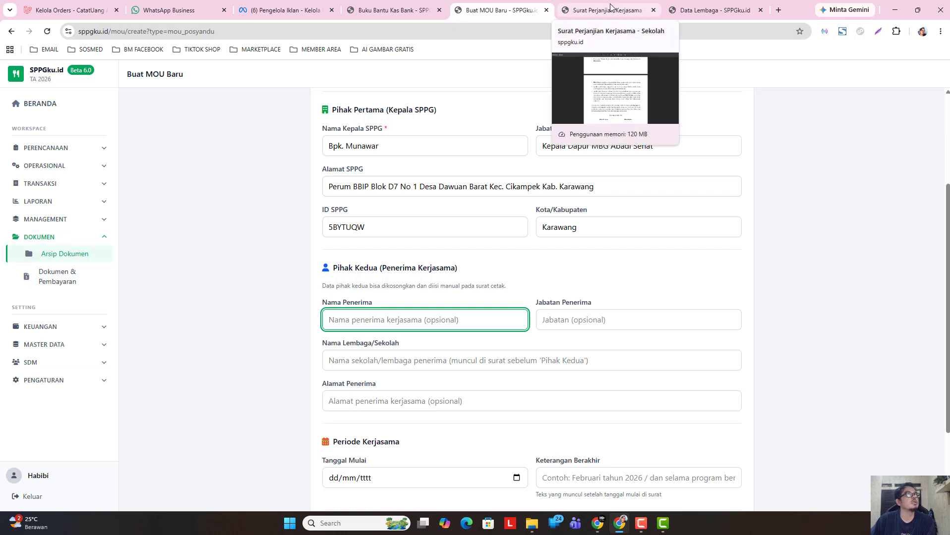
- Close the agreement preview and copy 'Posyandu Melati 2' from the Data Lembaga list
{"action": "left_click", "coordinate": [653, 10]}
{"action": "left_click", "coordinate": [610, 13]}
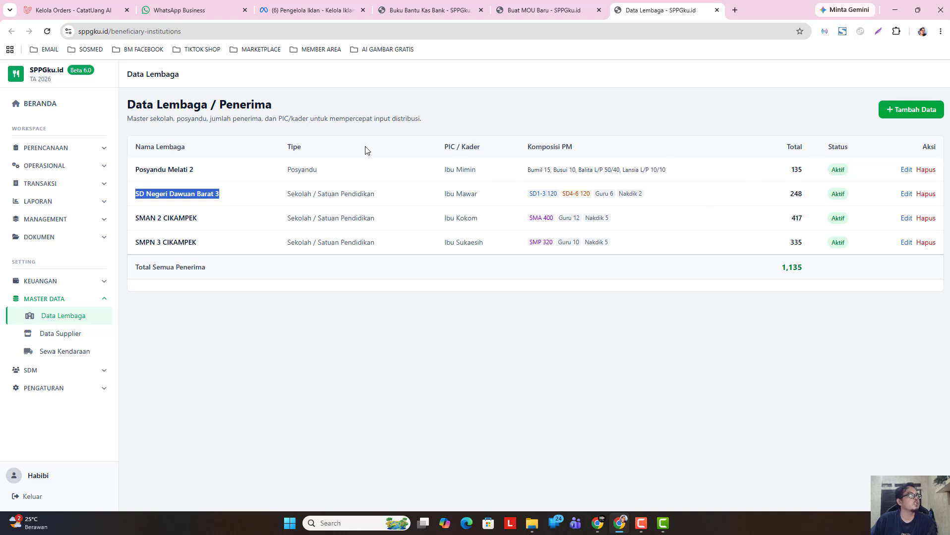
{"action": "triple_click", "coordinate": [152, 170]}
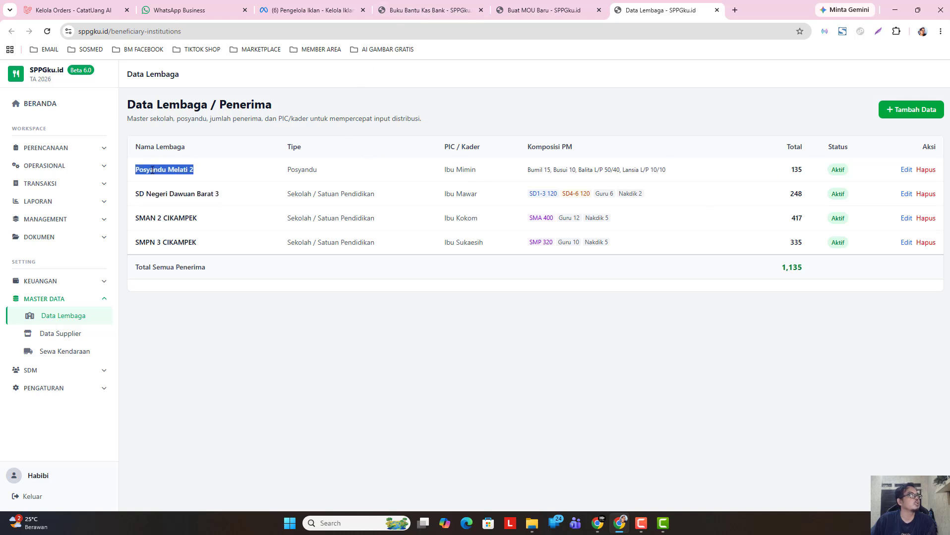
{"action": "right_click", "coordinate": [152, 170]}
{"action": "left_click", "coordinate": [164, 182]}
{"action": "left_click", "coordinate": [526, 14]}
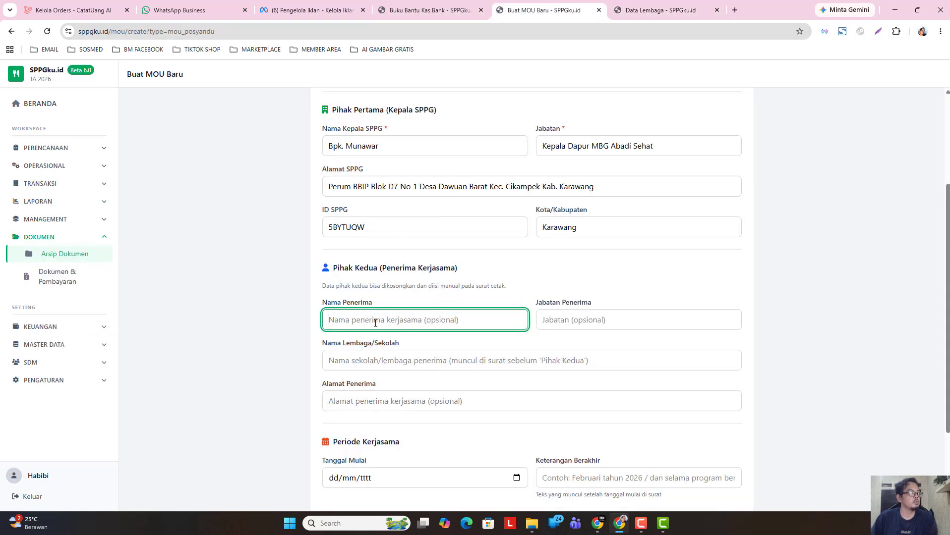
- Paste Posyandu Melati 2 as institution, then enter the recipient's name and position Kepala Posyandu
{"action": "right_click", "coordinate": [389, 360]}
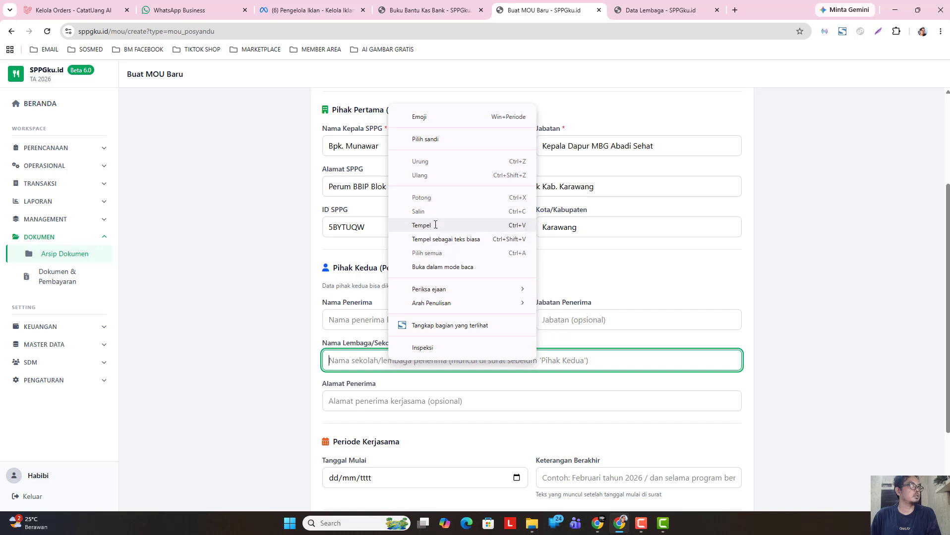
{"action": "left_click", "coordinate": [433, 224]}
{"action": "left_click", "coordinate": [375, 322]}
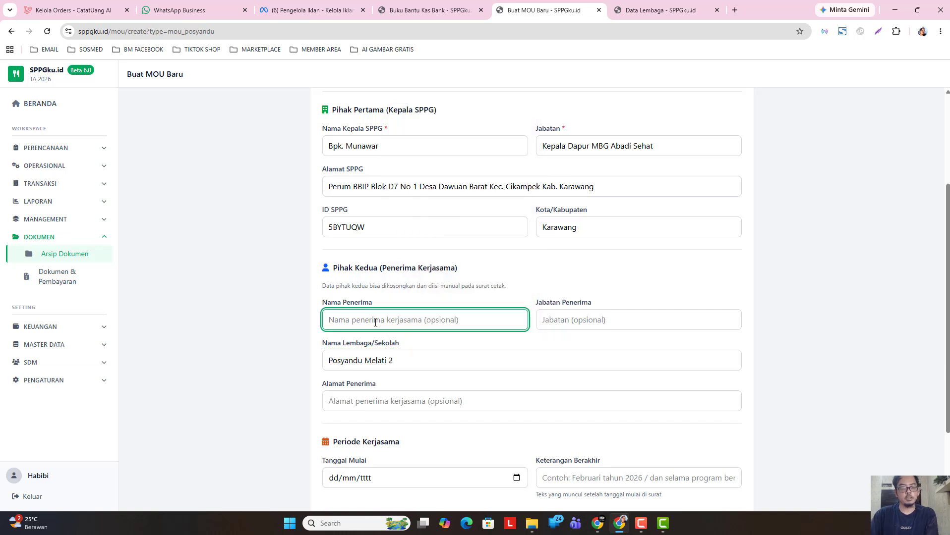
{"action": "type", "text": "Ibu Mimin"}
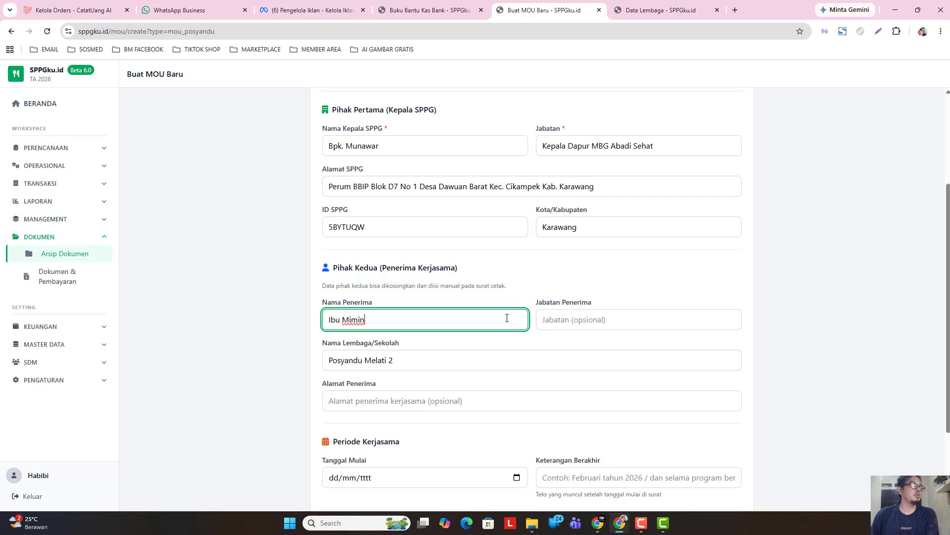
{"action": "left_click", "coordinate": [556, 323]}
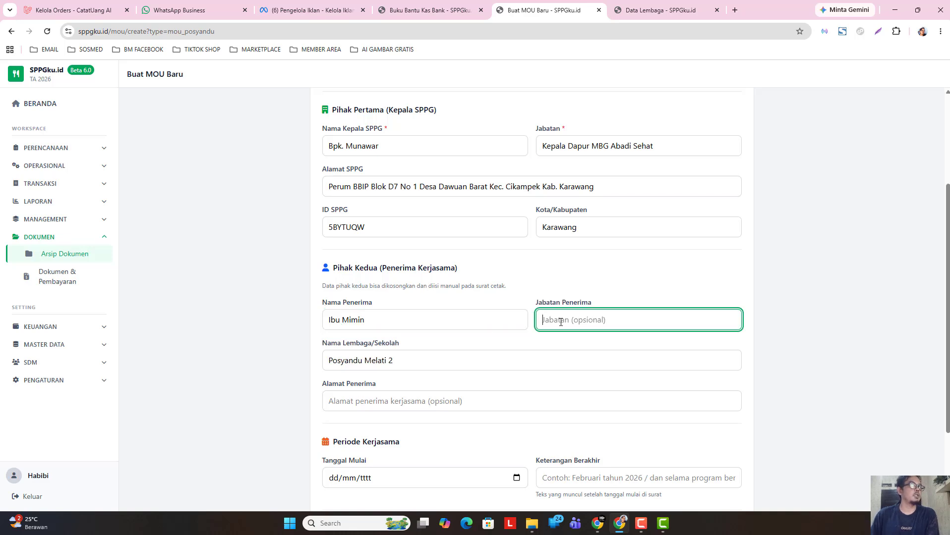
{"action": "type", "text": "Kepala"}
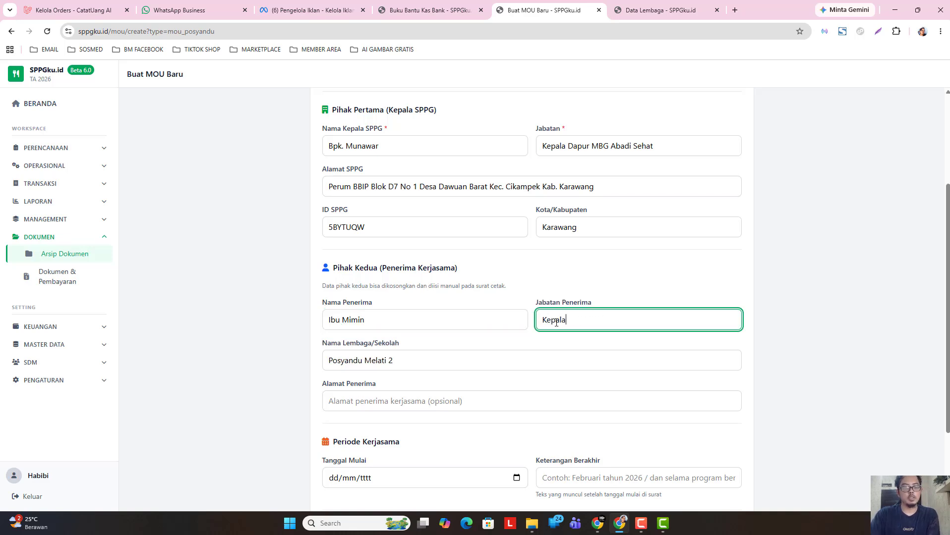
{"action": "type", "text": " Posyandu"}
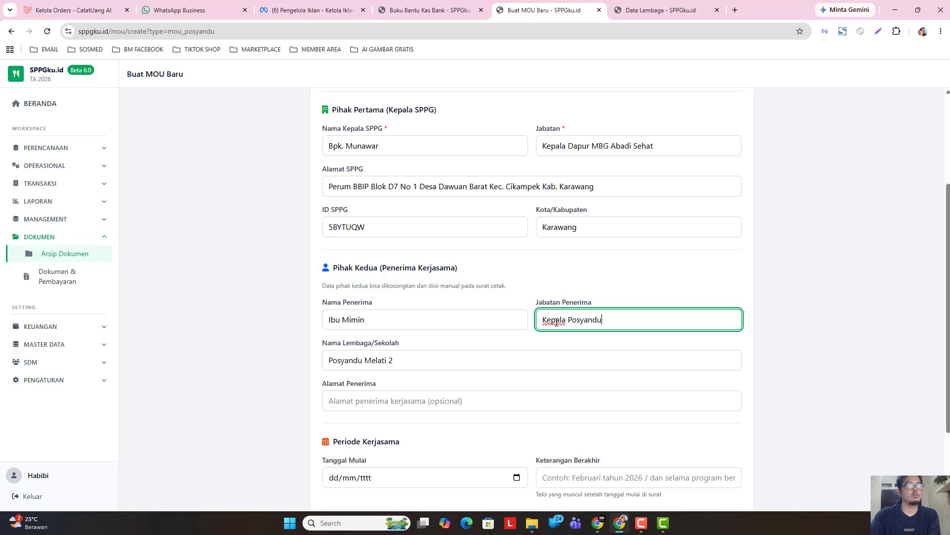
- Fill in the recipient's address in Alamat Penerima
{"action": "left_click", "coordinate": [411, 401]}
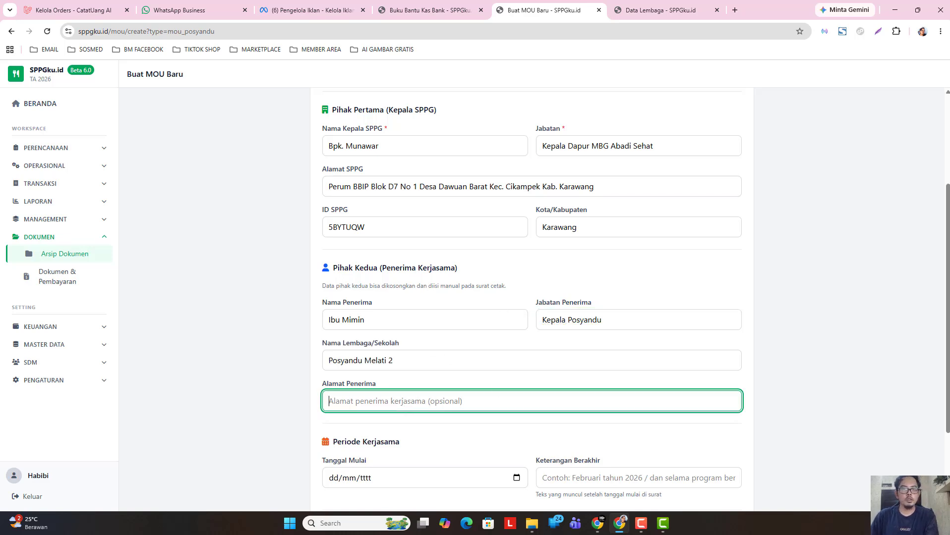
{"action": "key", "text": "alt+Tab"}
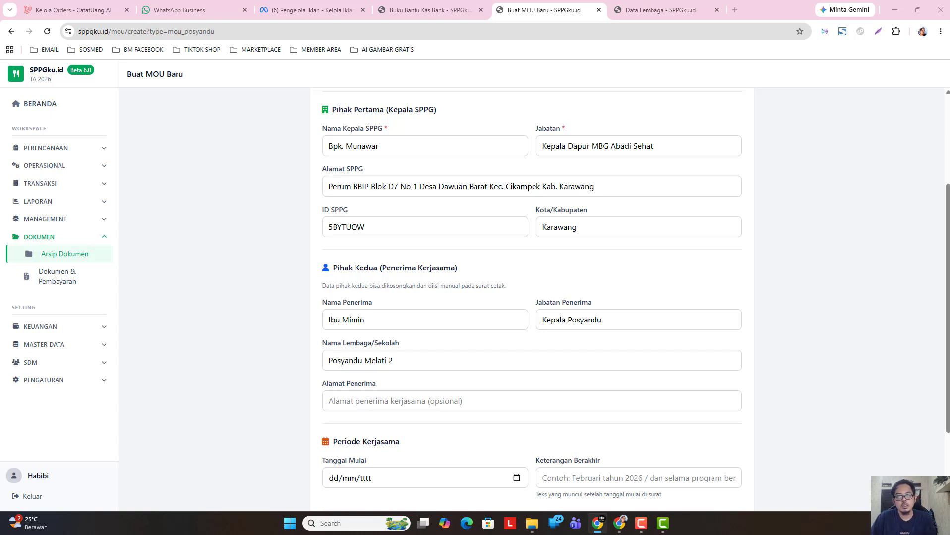
{"action": "left_click", "coordinate": [386, 403]}
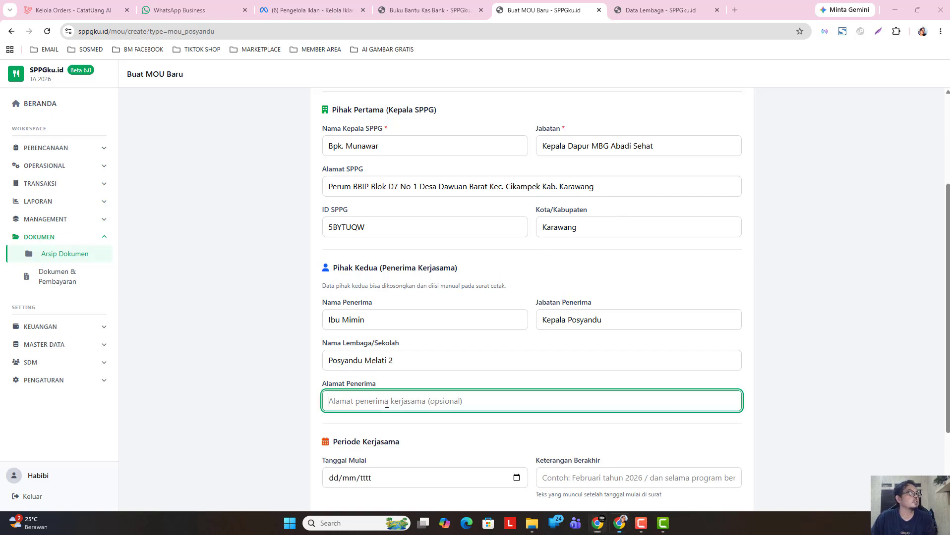
{"action": "type", "text": "Klari"}
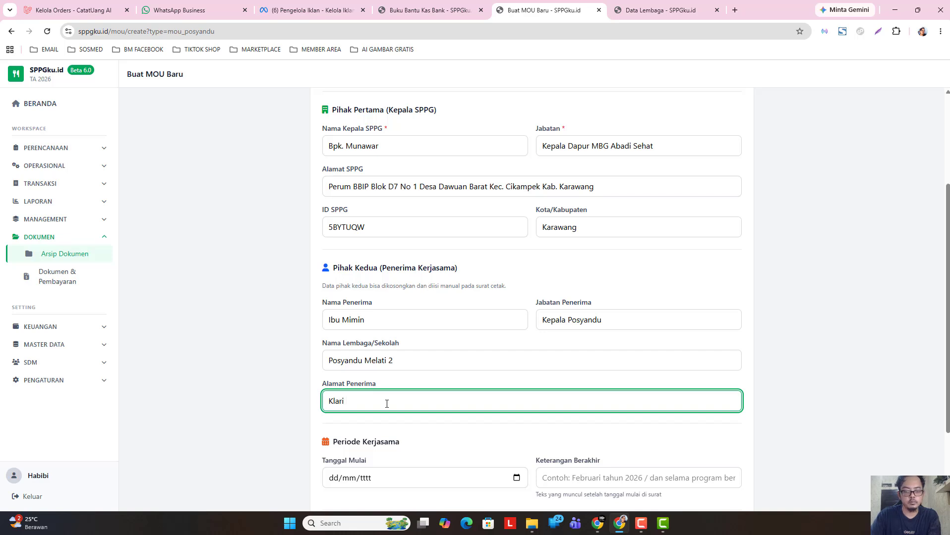
{"action": "type", "text": ", Karaw"}
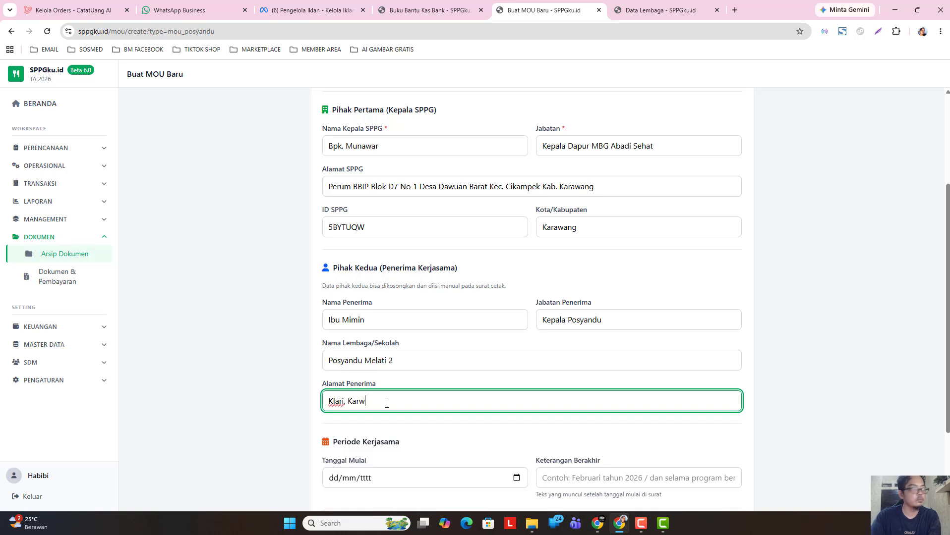
{"action": "type", "text": "an"}
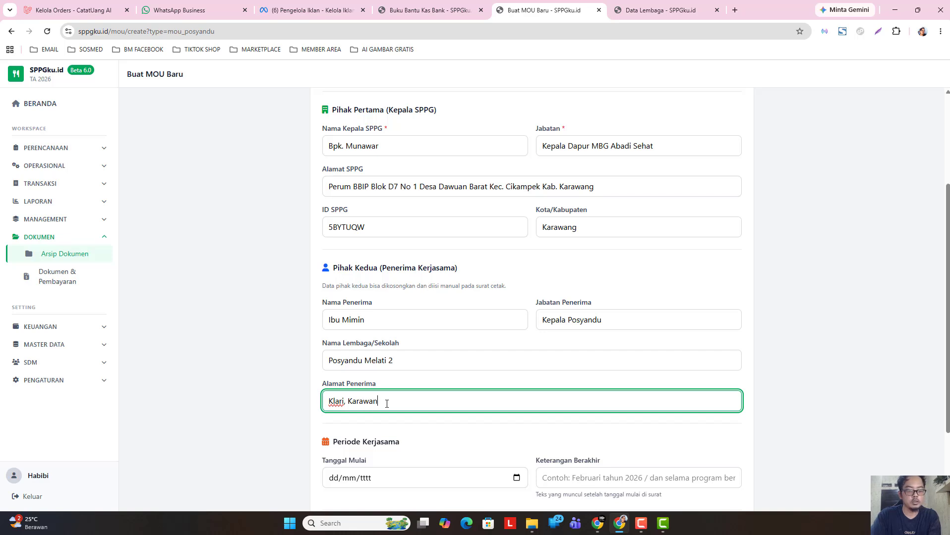
{"action": "type", "text": "g Jawa Barat"}
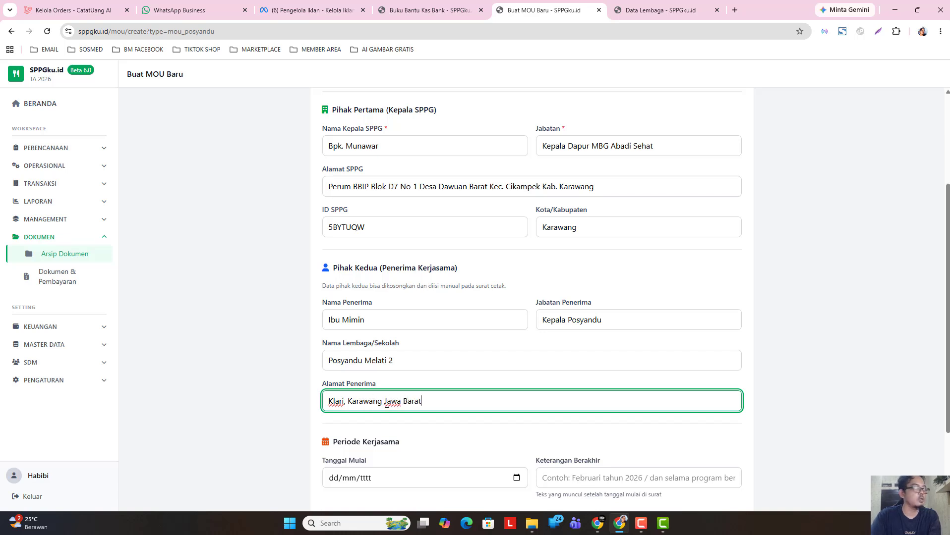
{"action": "left_click", "coordinate": [288, 422]}
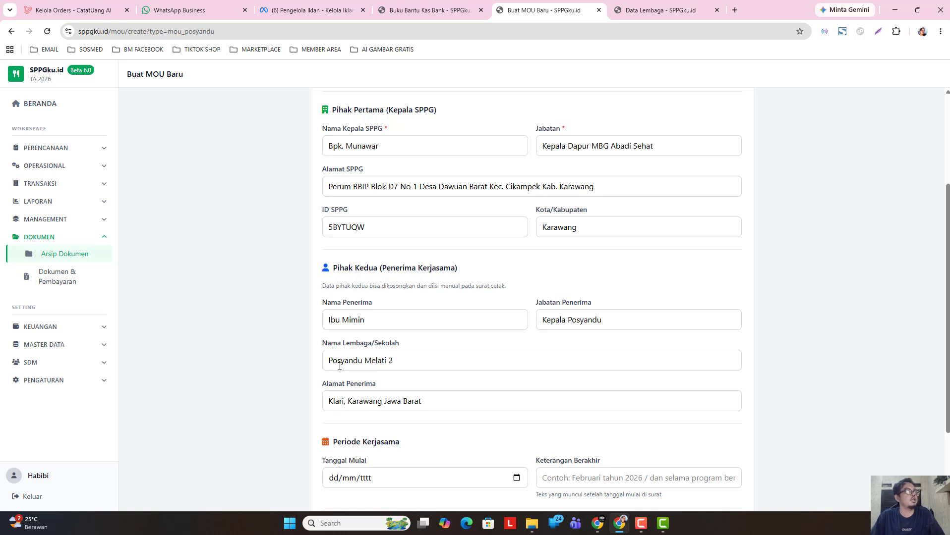
- Set Tanggal Mulai to 11/05/2026 and Keterangan Berakhir to '11 Mei 2030'
{"action": "scroll", "coordinate": [424, 418], "scroll_direction": "down", "scroll_amount": 1}
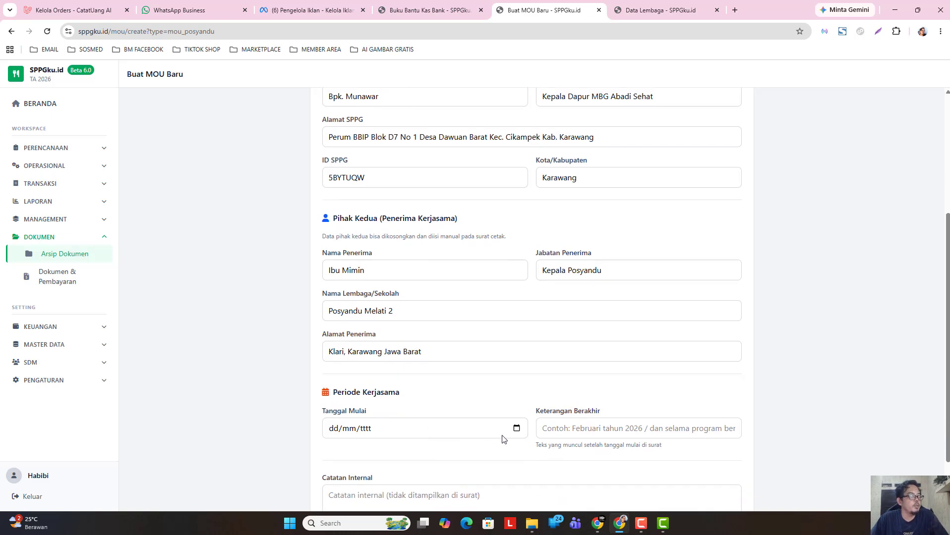
{"action": "left_click", "coordinate": [516, 432]}
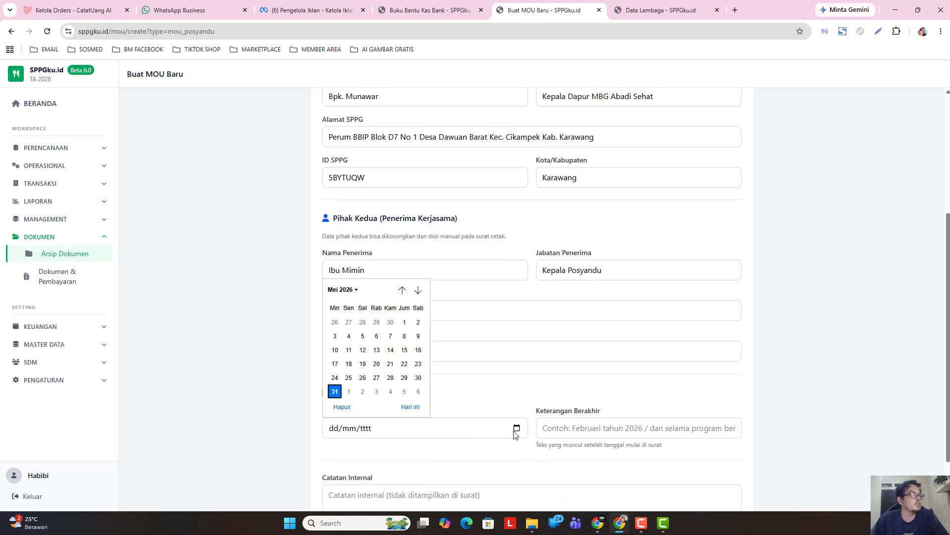
{"action": "left_click", "coordinate": [349, 351]}
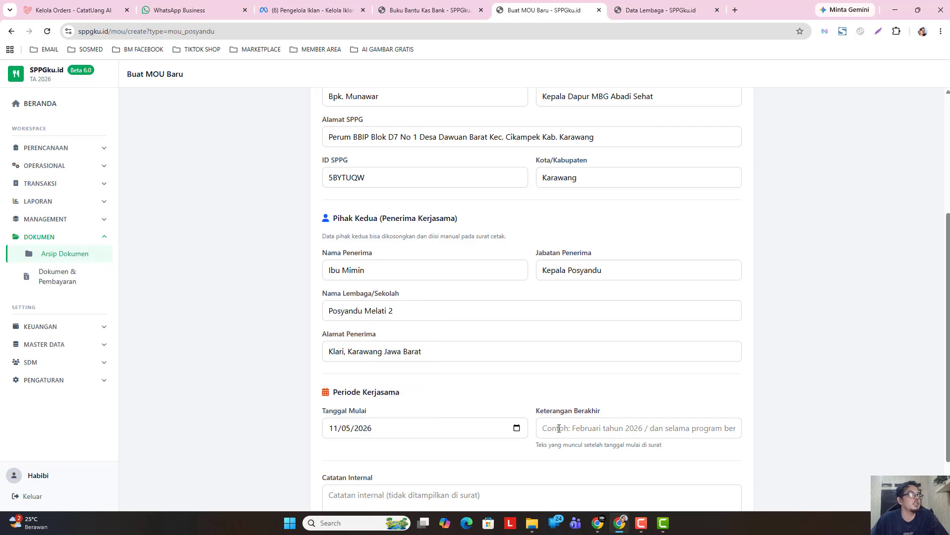
{"action": "left_click", "coordinate": [575, 430]}
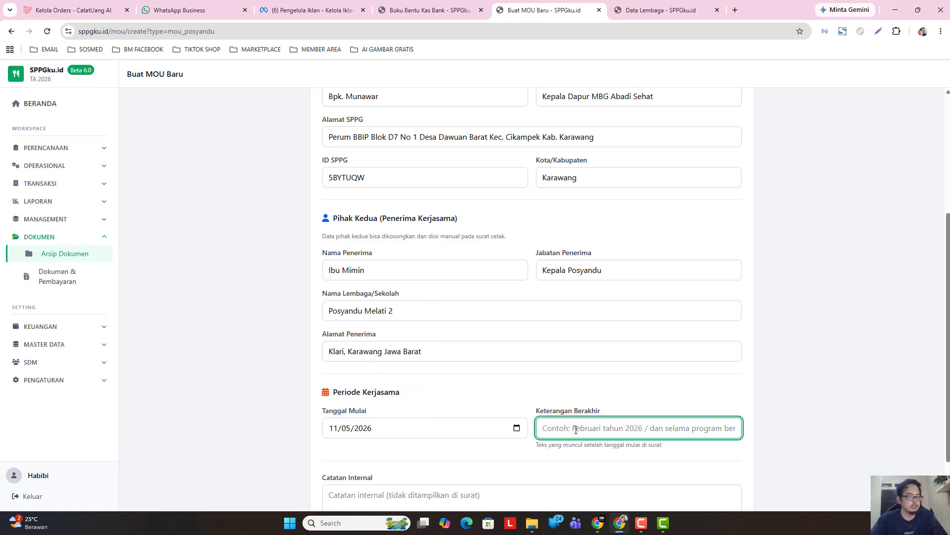
{"action": "type", "text": "11 Me"}
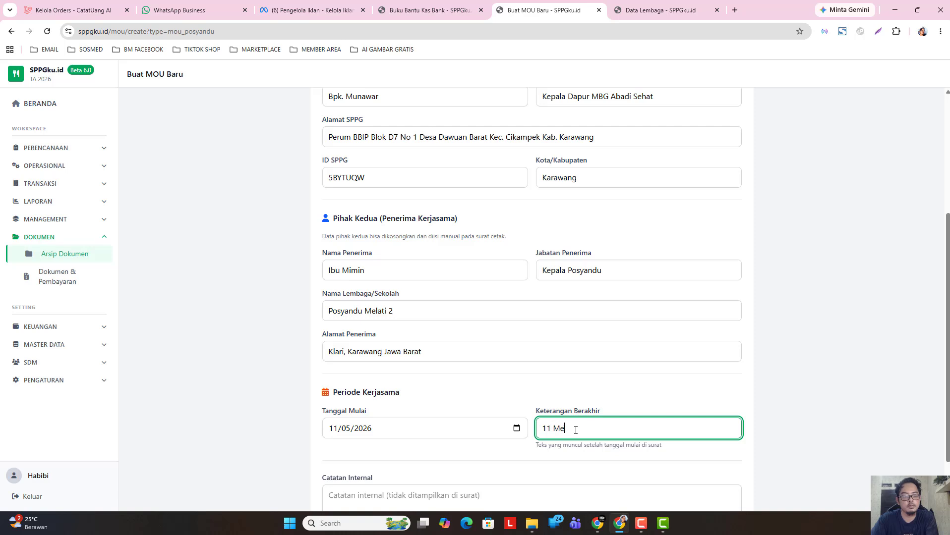
{"action": "type", "text": "i 2030"}
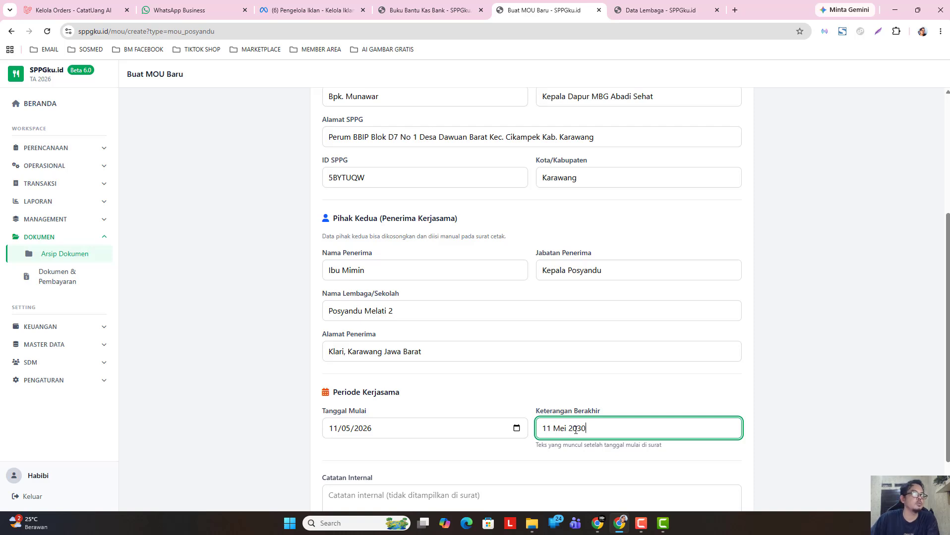
{"action": "left_click", "coordinate": [470, 402]}
{"action": "scroll", "coordinate": [470, 405], "scroll_direction": "down", "scroll_amount": 1}
{"action": "scroll", "coordinate": [471, 406], "scroll_direction": "down", "scroll_amount": 1}
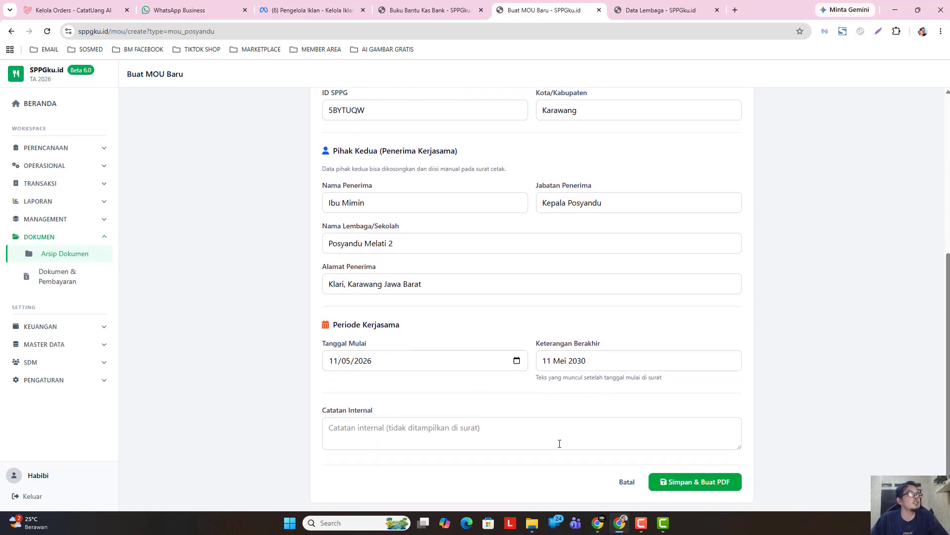
- Save the Posyandu MOU as MOU-PSY/004/SPPG/2026 and preview its letter as a PDF
{"action": "left_click", "coordinate": [683, 490]}
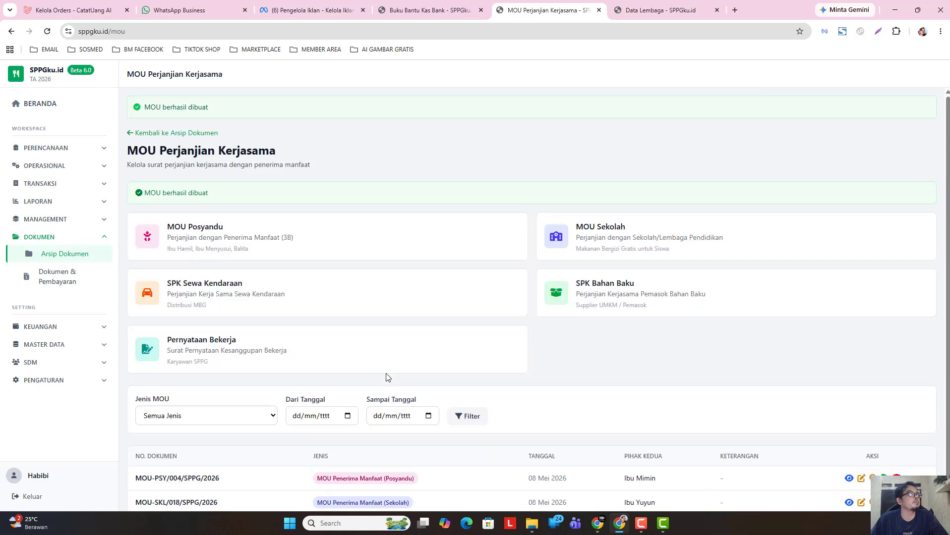
{"action": "scroll", "coordinate": [387, 359], "scroll_direction": "down", "scroll_amount": 1}
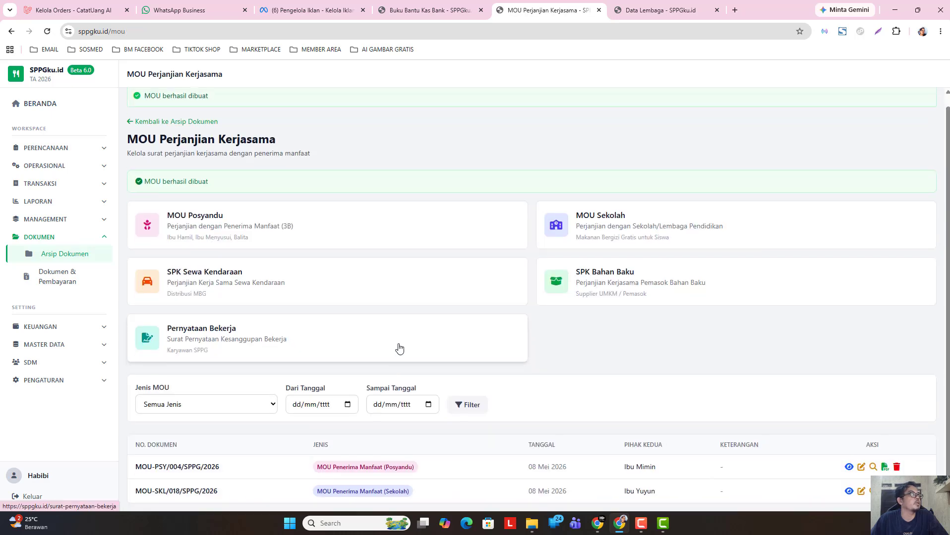
{"action": "left_click", "coordinate": [848, 468]}
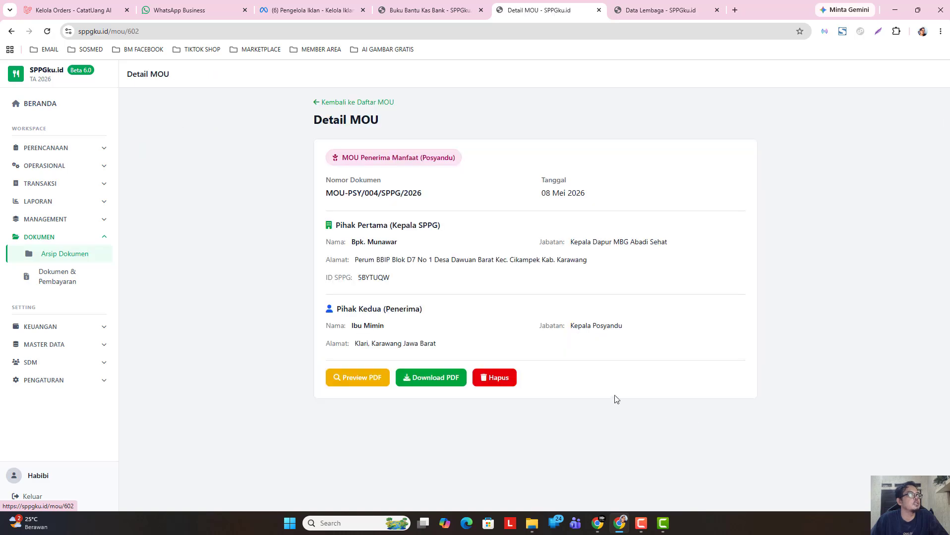
{"action": "left_click", "coordinate": [377, 375]}
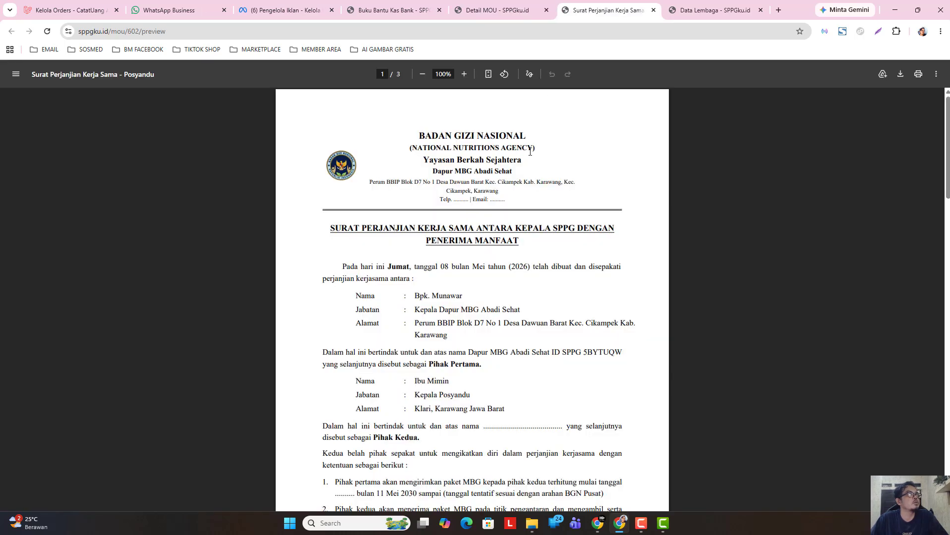
- Review the three-page agreement PDF, cancel printing, and return to the Detail MOU tab
{"action": "scroll", "coordinate": [460, 175], "scroll_direction": "down", "scroll_amount": 1}
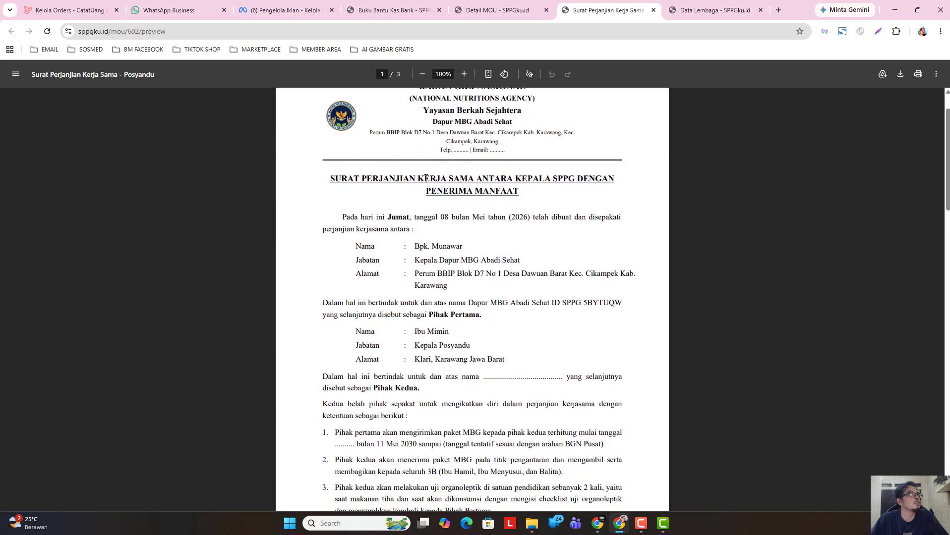
{"action": "scroll", "coordinate": [423, 170], "scroll_direction": "down", "scroll_amount": 1}
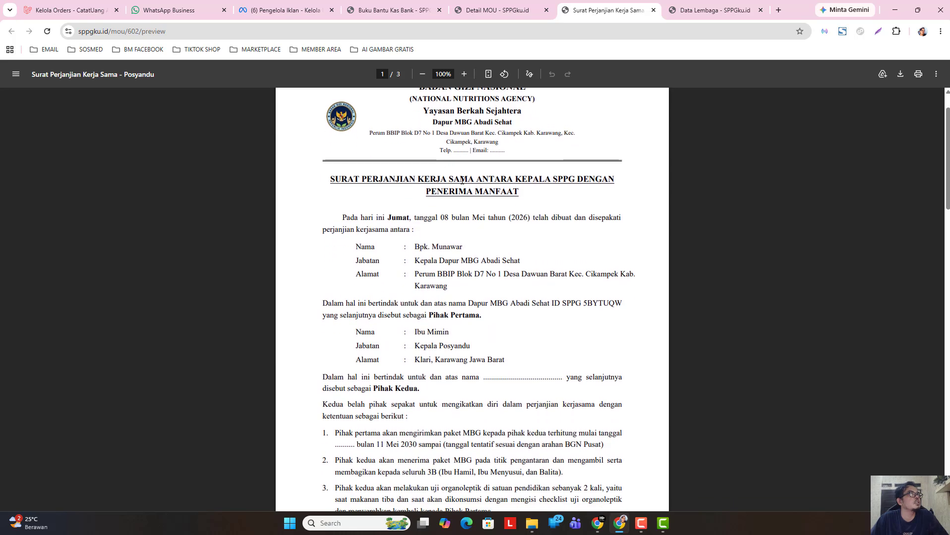
{"action": "scroll", "coordinate": [462, 181], "scroll_direction": "up", "scroll_amount": 1}
{"action": "scroll", "coordinate": [451, 273], "scroll_direction": "down", "scroll_amount": 10}
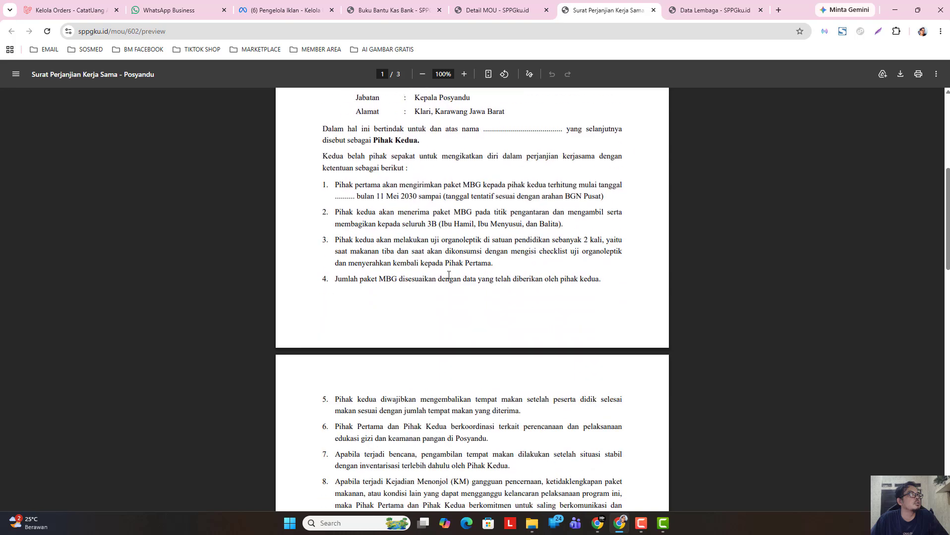
{"action": "scroll", "coordinate": [448, 283], "scroll_direction": "down", "scroll_amount": 8}
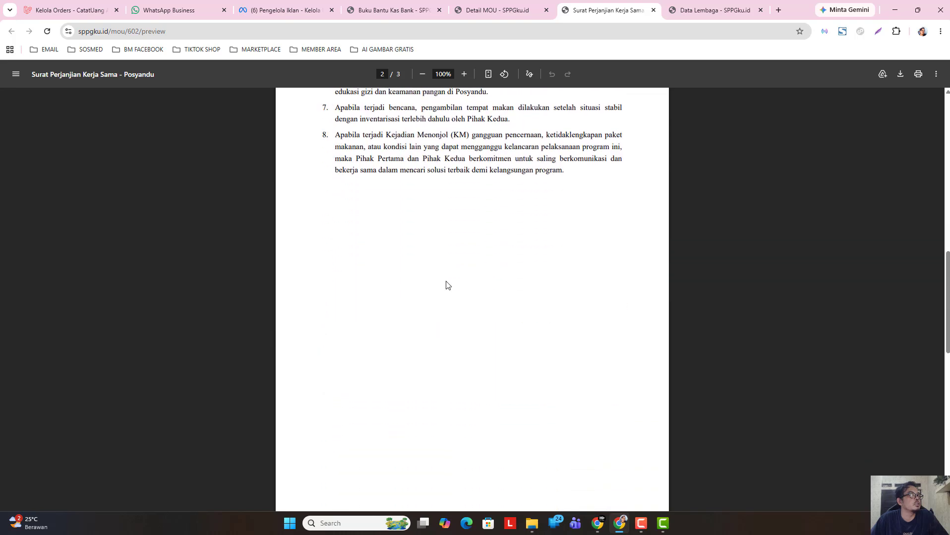
{"action": "scroll", "coordinate": [447, 289], "scroll_direction": "up", "scroll_amount": 1}
{"action": "scroll", "coordinate": [445, 290], "scroll_direction": "down", "scroll_amount": 3}
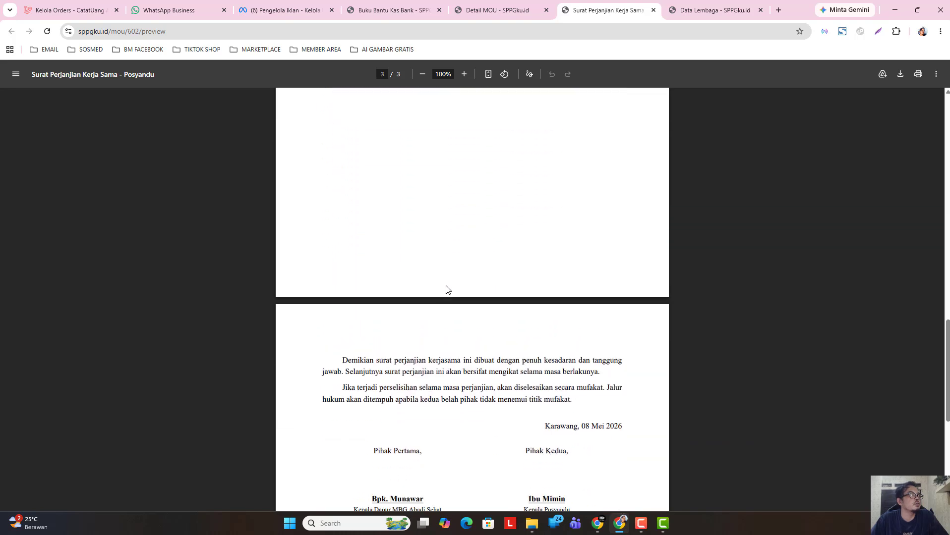
{"action": "scroll", "coordinate": [565, 377], "scroll_direction": "down", "scroll_amount": 1}
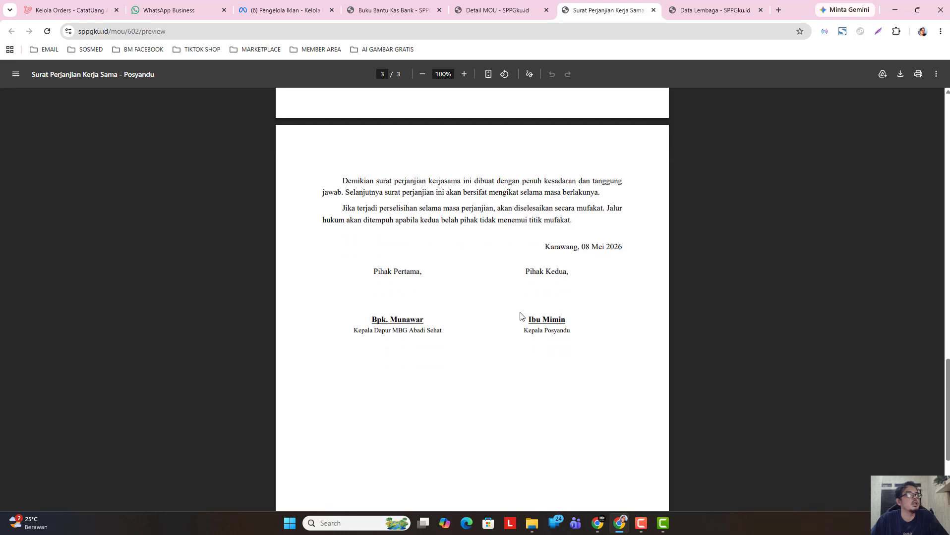
{"action": "scroll", "coordinate": [570, 165], "scroll_direction": "up", "scroll_amount": 2}
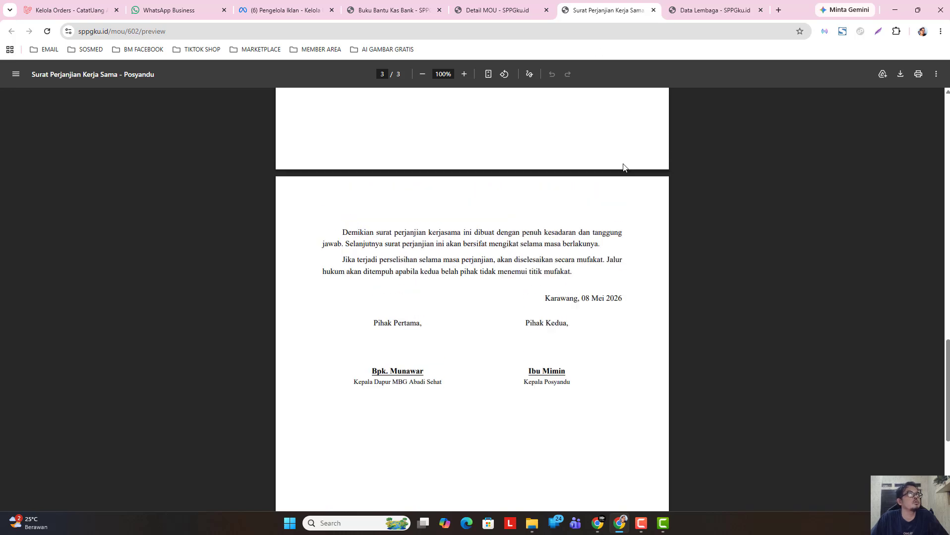
{"action": "left_click_drag", "start_coordinate": [944, 356], "coordinate": [928, 66]}
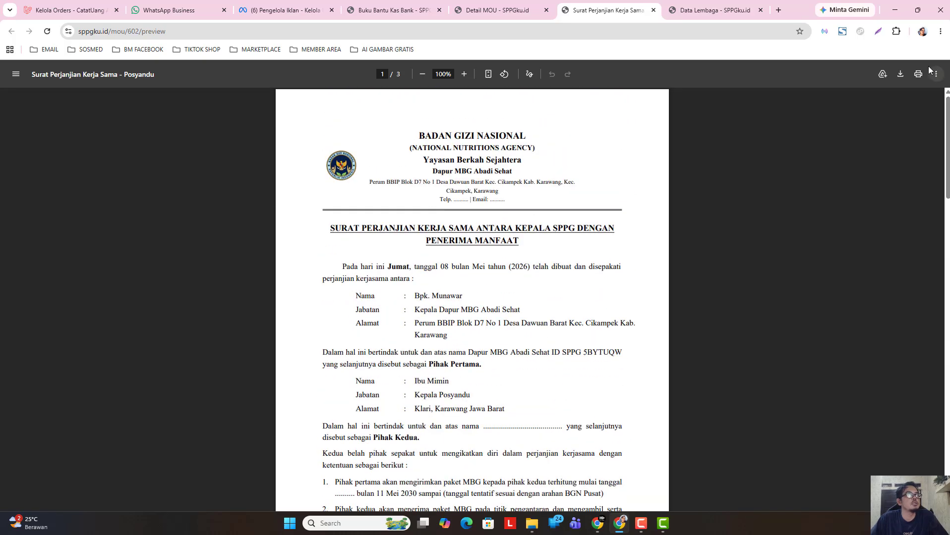
{"action": "left_click", "coordinate": [917, 74]}
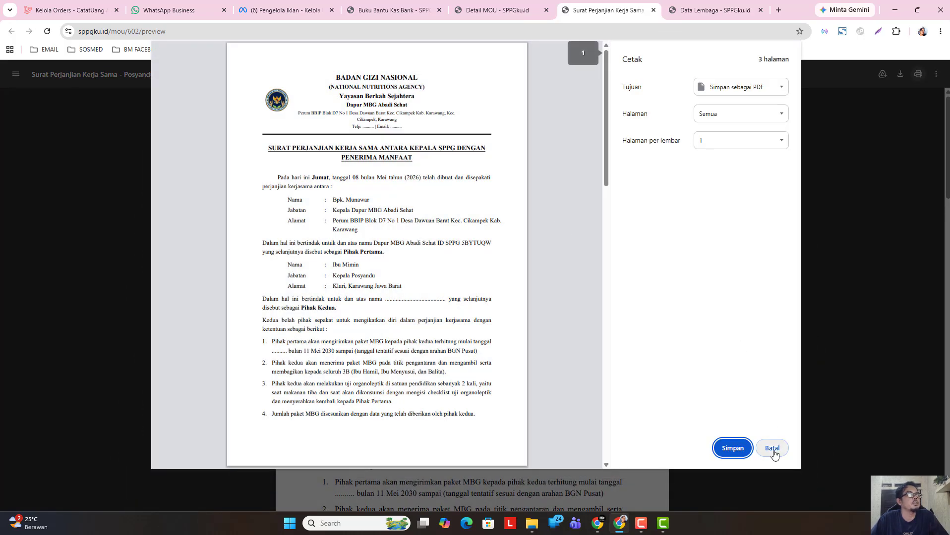
{"action": "left_click", "coordinate": [772, 449]}
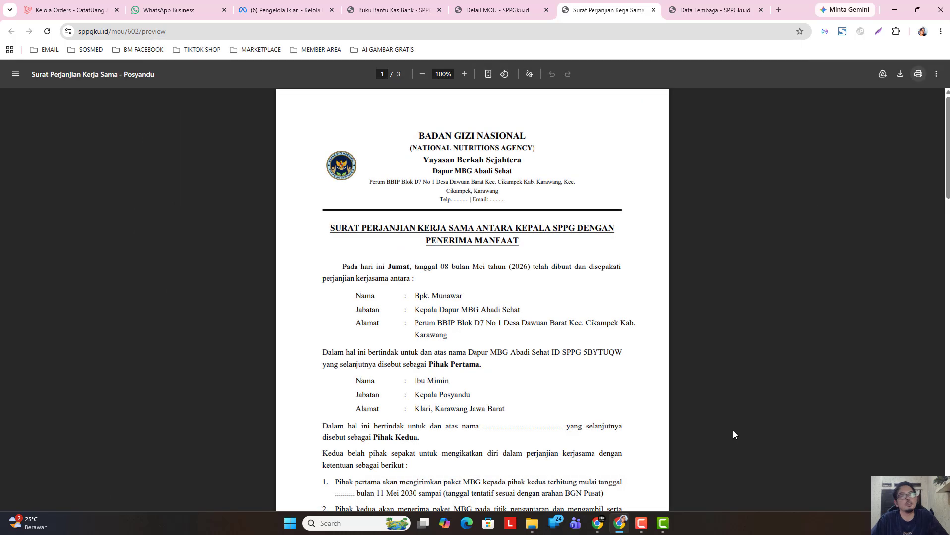
{"action": "left_click", "coordinate": [503, 11]}
- Start a new SPK Sewa Kendaraan dated 08/05/2026
{"action": "left_click", "coordinate": [347, 102]}
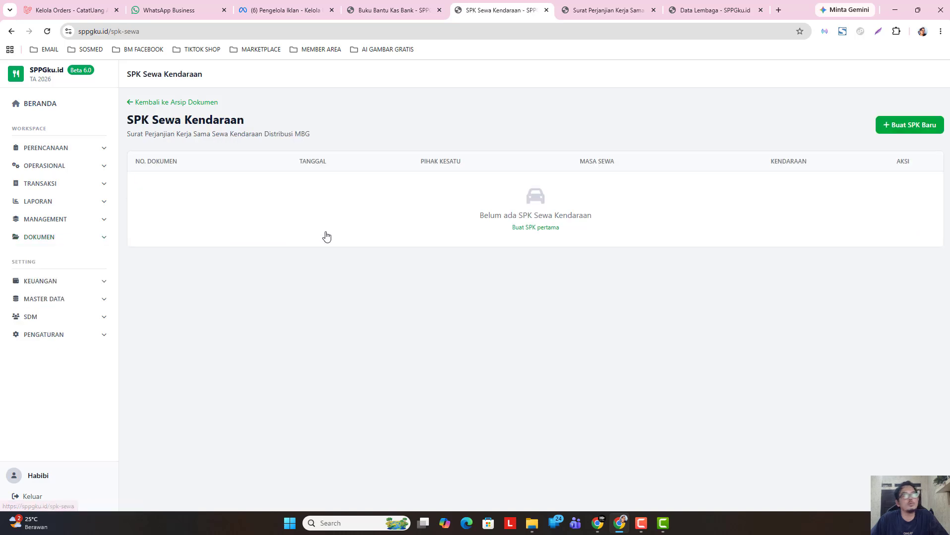
{"action": "left_click", "coordinate": [886, 128]}
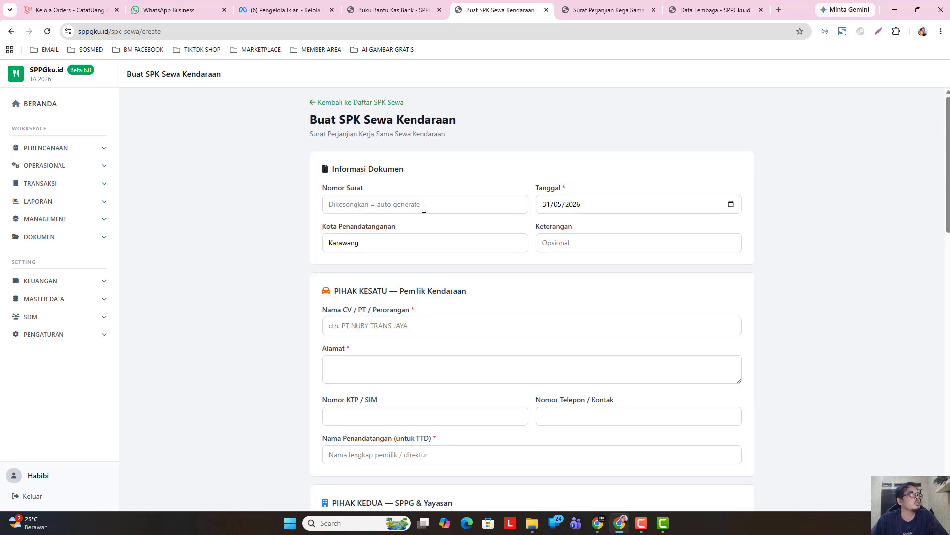
{"action": "left_click", "coordinate": [424, 206]}
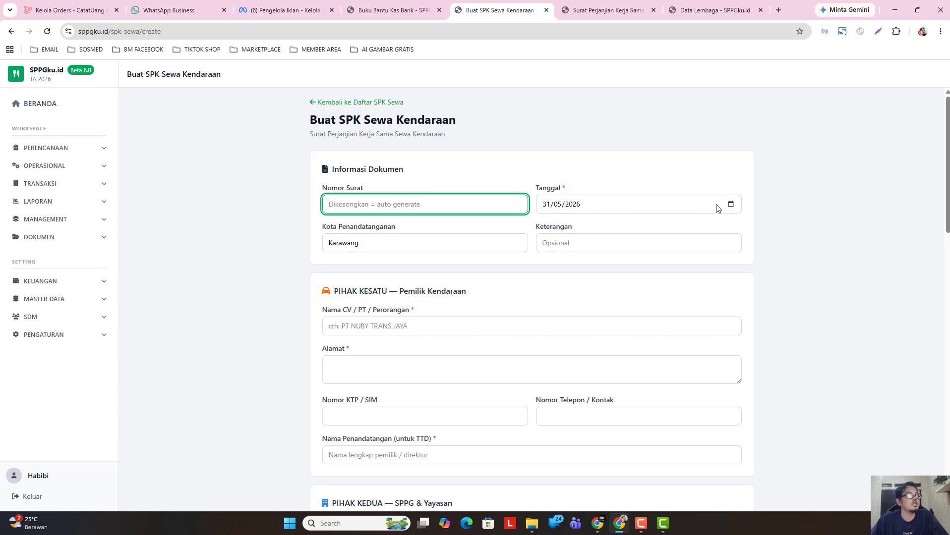
{"action": "left_click", "coordinate": [730, 204]}
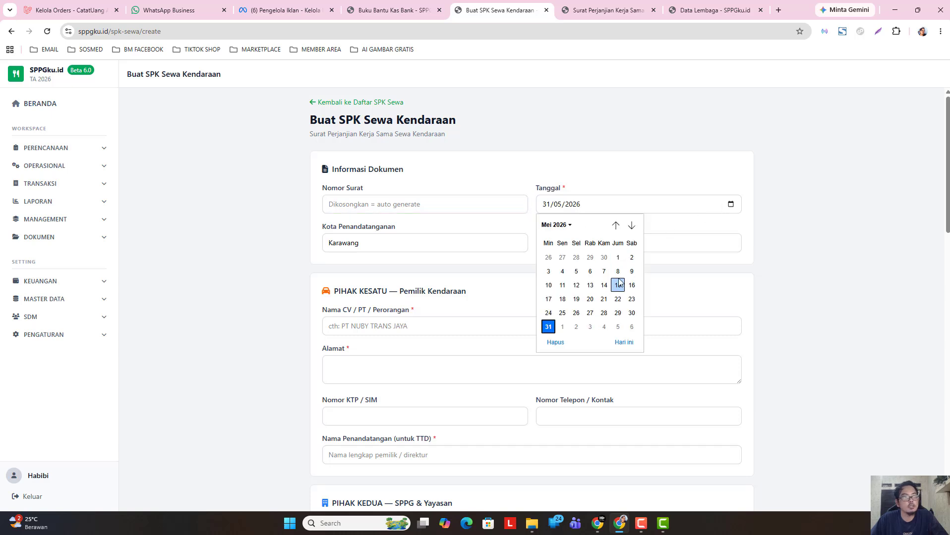
{"action": "left_click", "coordinate": [618, 272]}
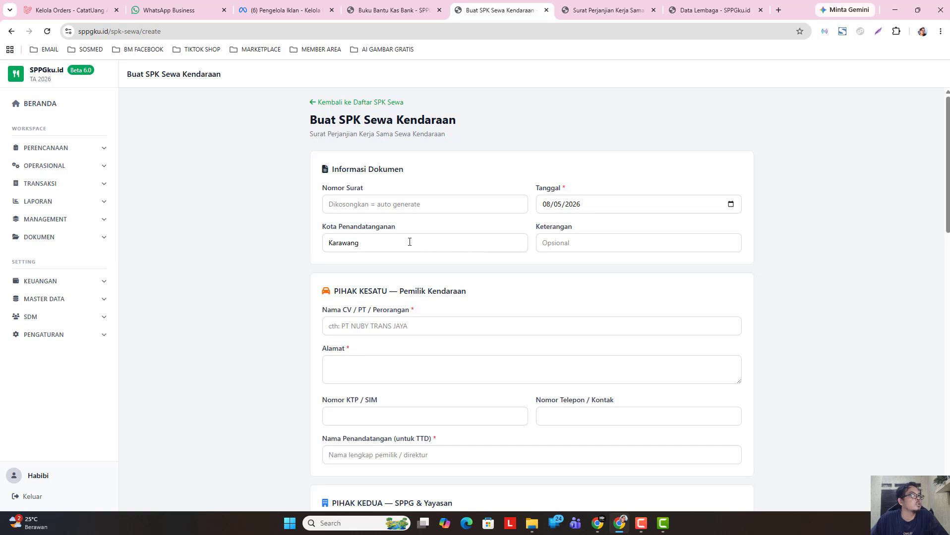
{"action": "left_click", "coordinate": [504, 243]}
{"action": "left_click", "coordinate": [550, 243]}
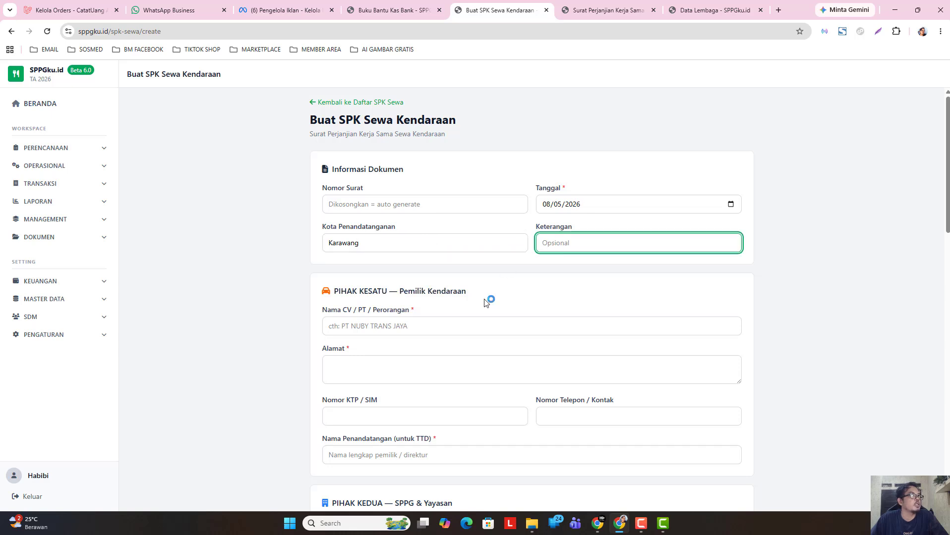
- Enter CV Selalu Untung as the vehicle owner along with its address
{"action": "scroll", "coordinate": [449, 300], "scroll_direction": "down", "scroll_amount": 1}
{"action": "left_click", "coordinate": [406, 276]}
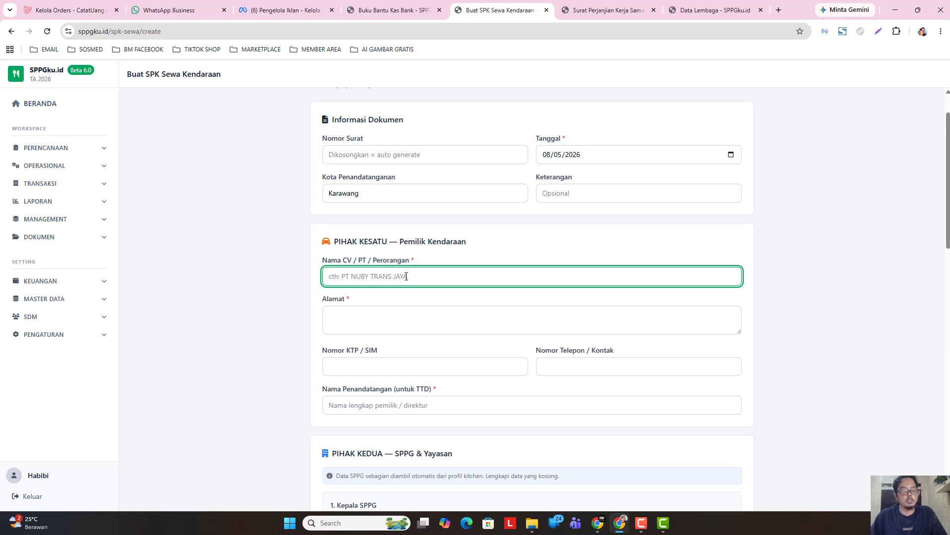
{"action": "type", "text": "CV S"}
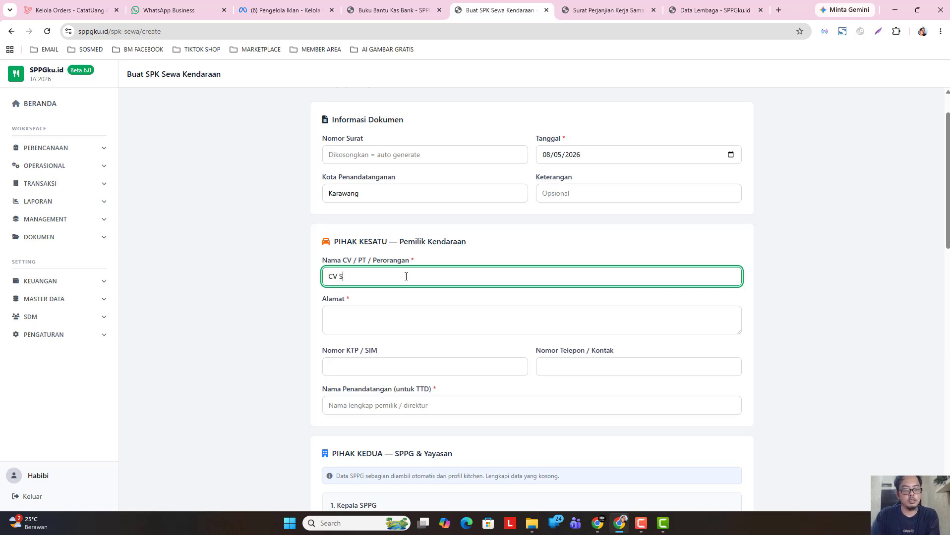
{"action": "type", "text": "elalu Un"}
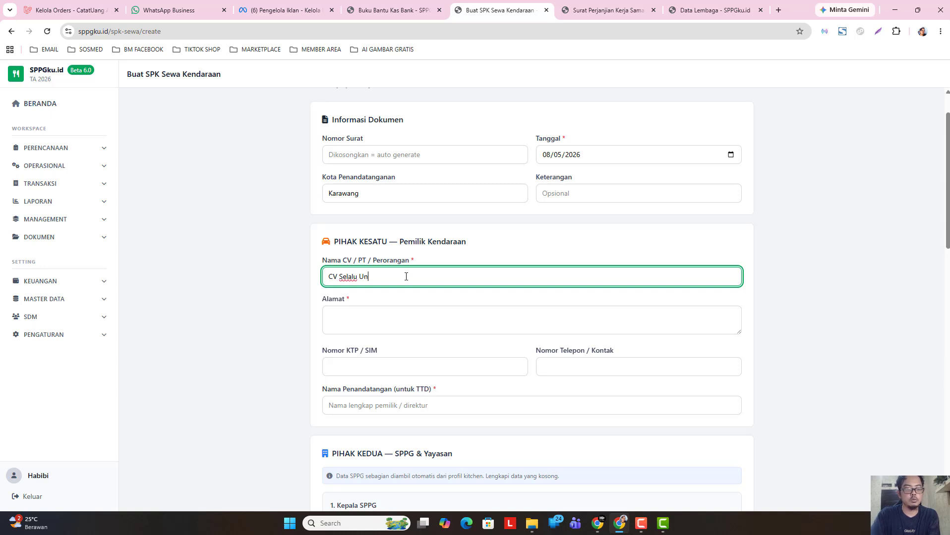
{"action": "type", "text": "tung"}
{"action": "left_click", "coordinate": [387, 329]}
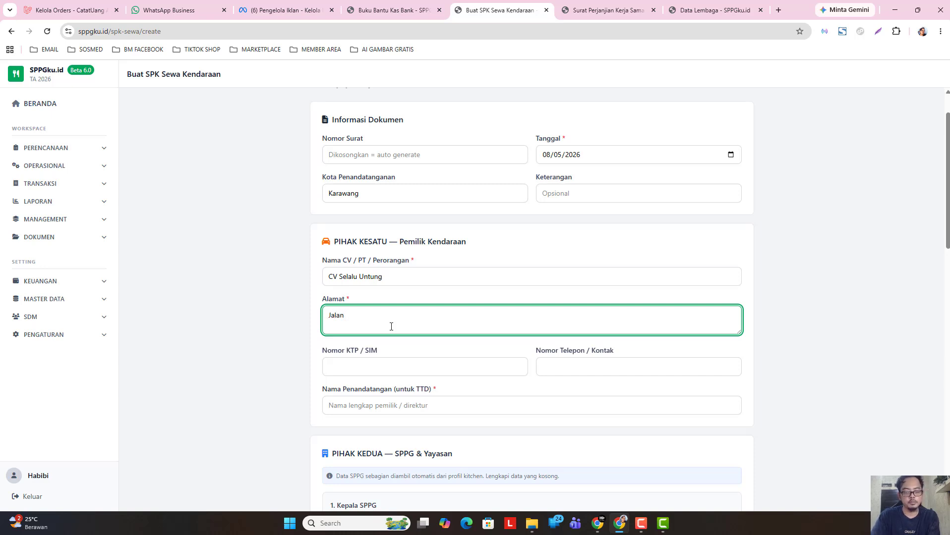
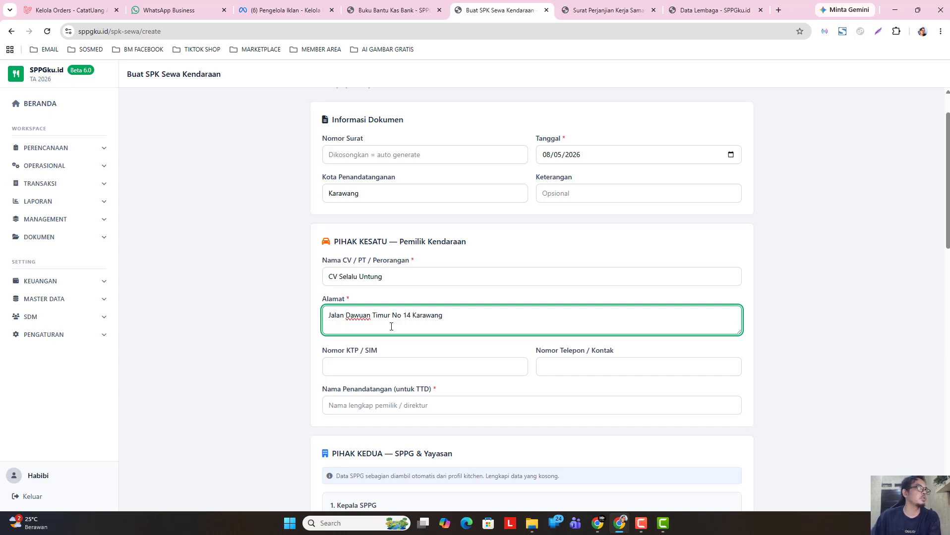
- Enter the signatory's name in Nama Penandatangan, leaving ID and phone blank
{"action": "left_click", "coordinate": [381, 364]}
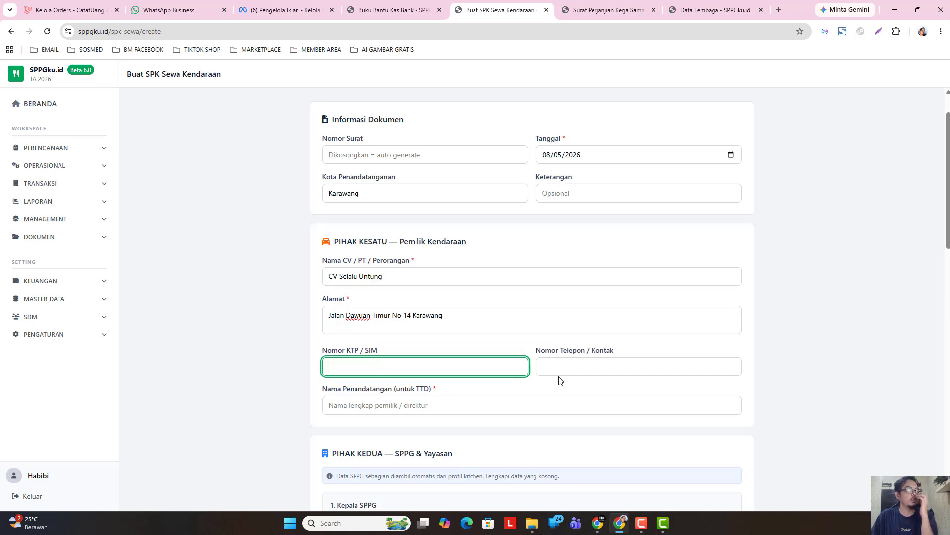
{"action": "left_click", "coordinate": [571, 362]}
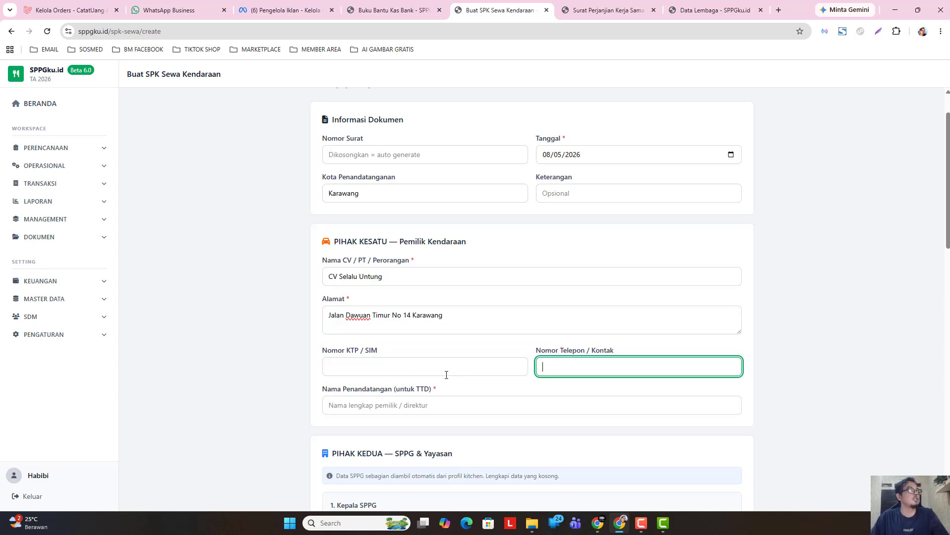
{"action": "scroll", "coordinate": [473, 351], "scroll_direction": "down", "scroll_amount": 1}
{"action": "left_click", "coordinate": [452, 317]}
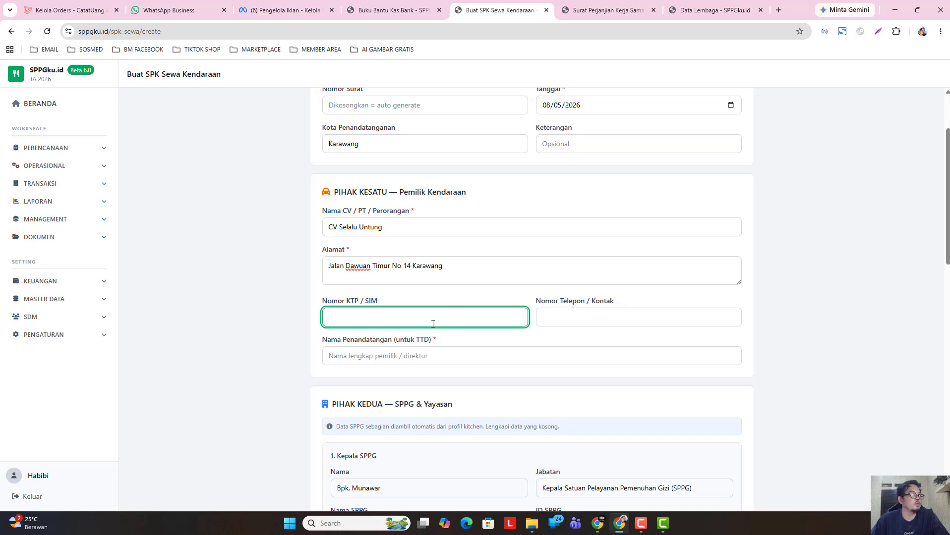
{"action": "left_click", "coordinate": [573, 320]}
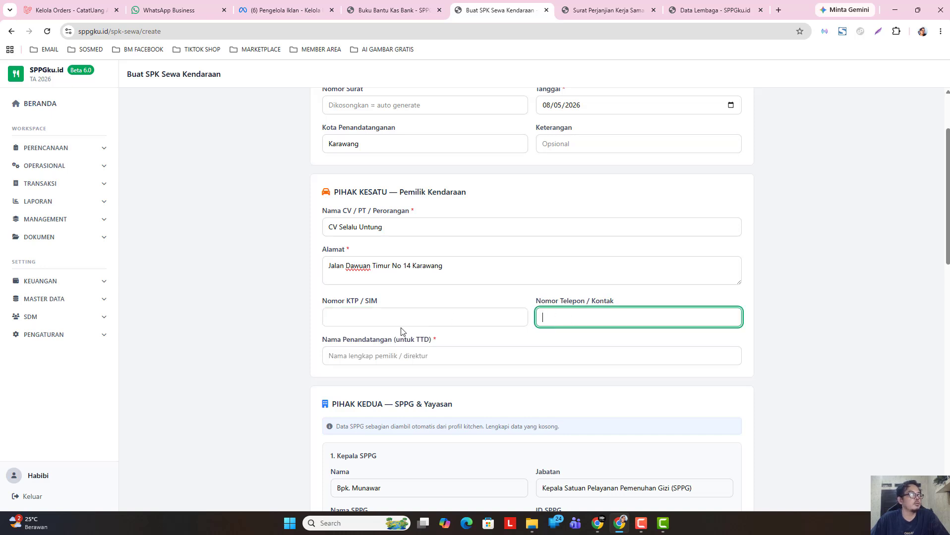
{"action": "left_click", "coordinate": [407, 315]}
{"action": "left_click", "coordinate": [545, 316]}
{"action": "left_click", "coordinate": [433, 356]}
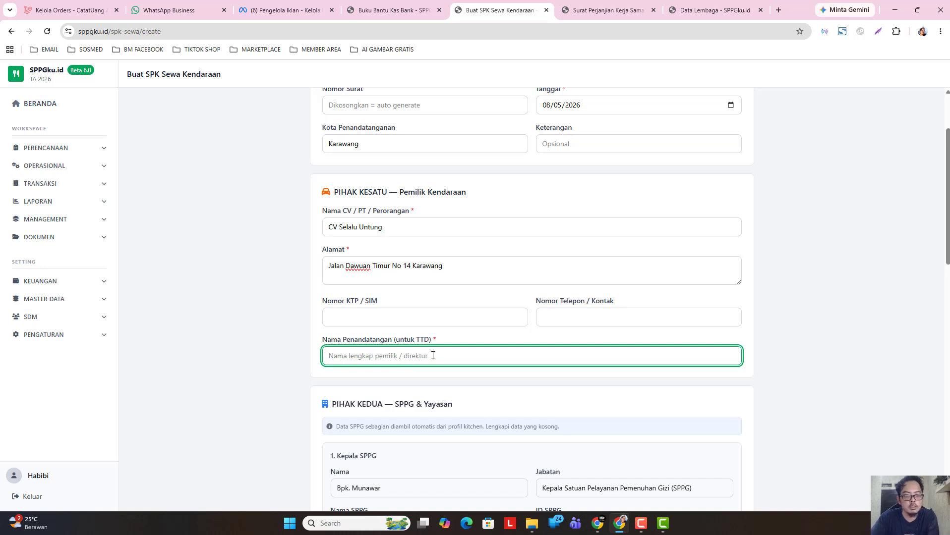
{"action": "type", "text": "Bp"}
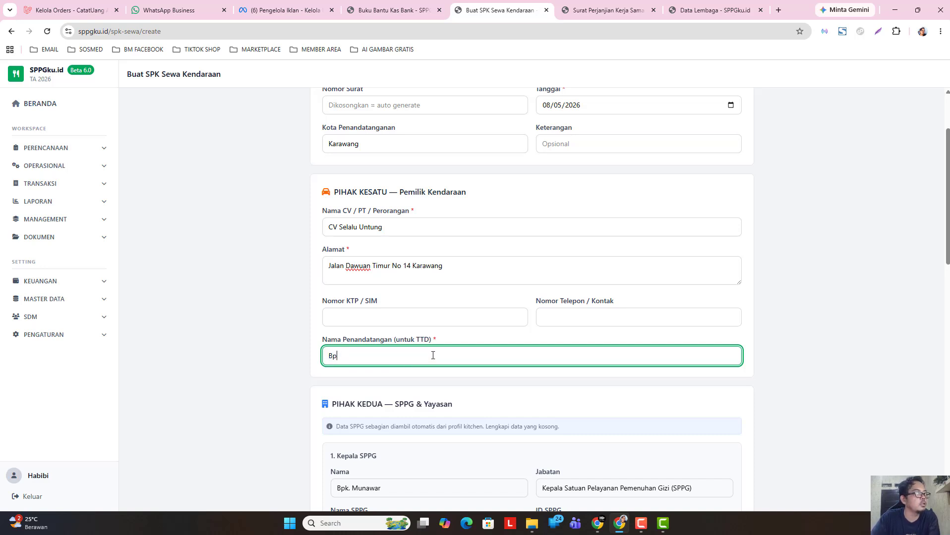
{"action": "type", "text": "k Juna"}
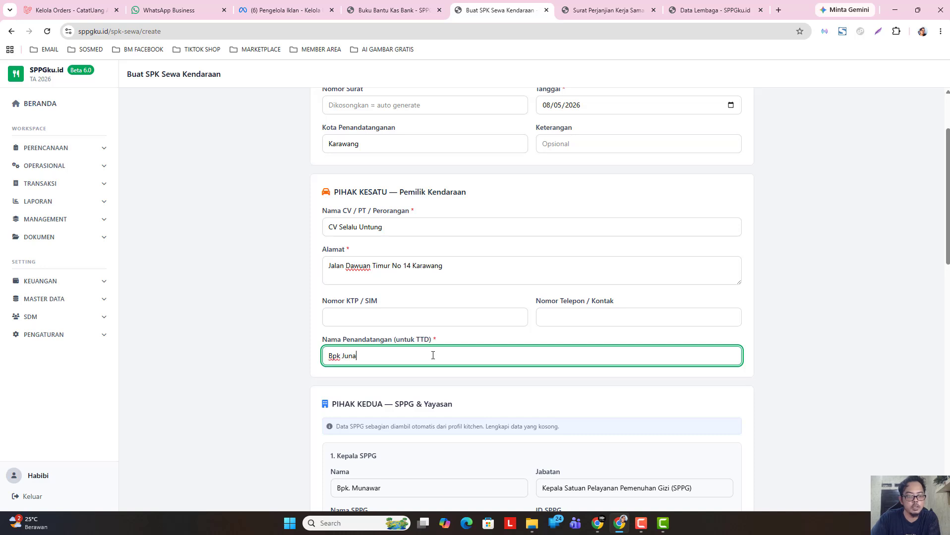
{"action": "type", "text": "edi"}
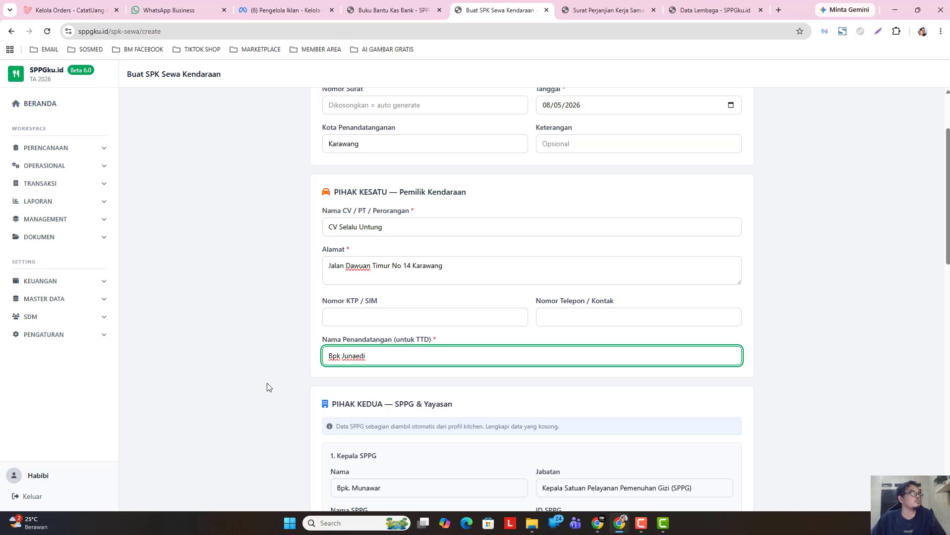
{"action": "left_click_drag", "start_coordinate": [334, 192], "coordinate": [461, 192]}
{"action": "left_click", "coordinate": [472, 194]}
- Enter the Kepala SPPG's phone number in the PIHAK KEDUA section
{"action": "scroll", "coordinate": [460, 303], "scroll_direction": "down", "scroll_amount": 4}
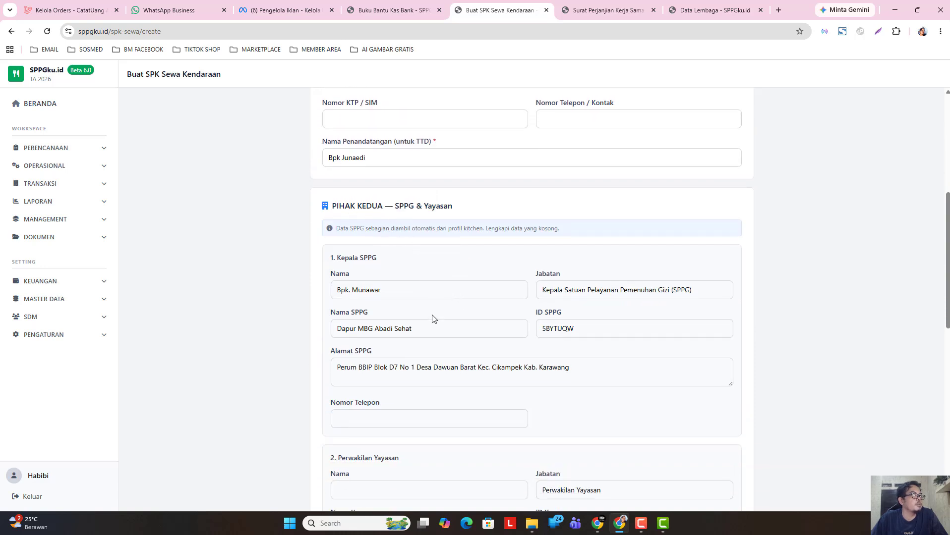
{"action": "scroll", "coordinate": [431, 318], "scroll_direction": "down", "scroll_amount": 1}
{"action": "scroll", "coordinate": [425, 347], "scroll_direction": "down", "scroll_amount": 1}
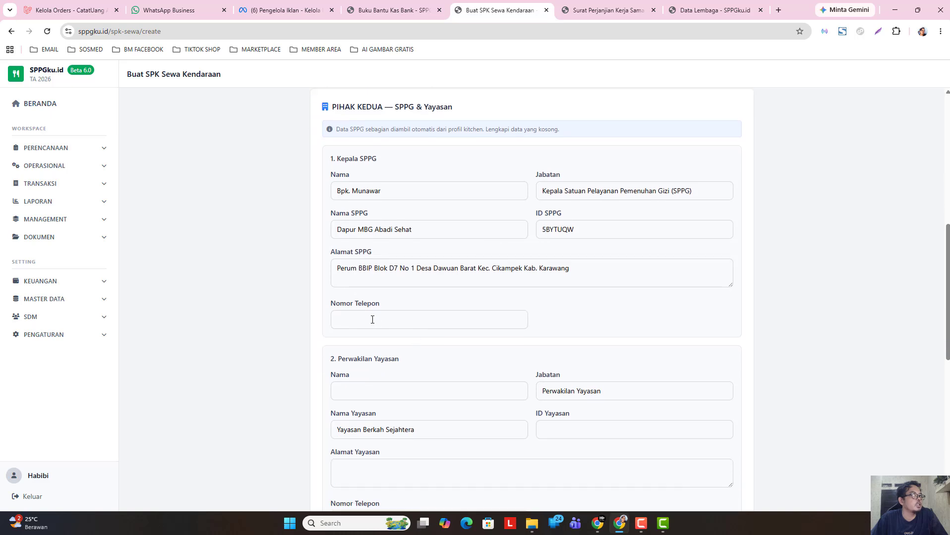
{"action": "left_click", "coordinate": [373, 320]}
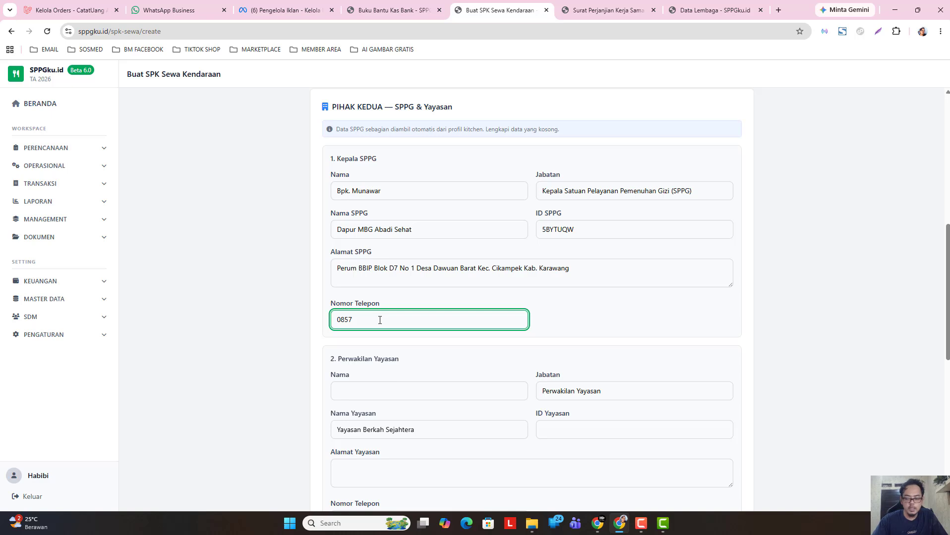
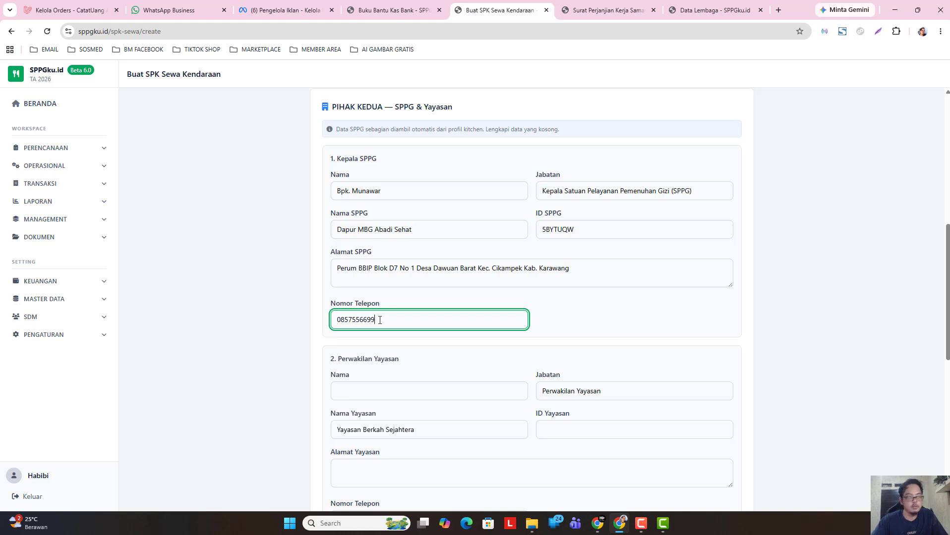
{"action": "left_click", "coordinate": [289, 364]}
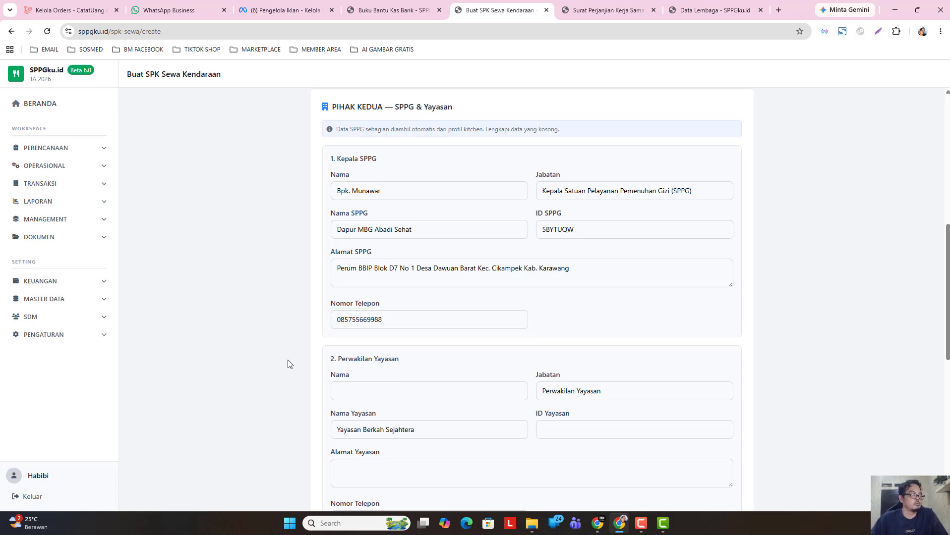
{"action": "scroll", "coordinate": [367, 327], "scroll_direction": "down", "scroll_amount": 1}
{"action": "left_click", "coordinate": [374, 342]}
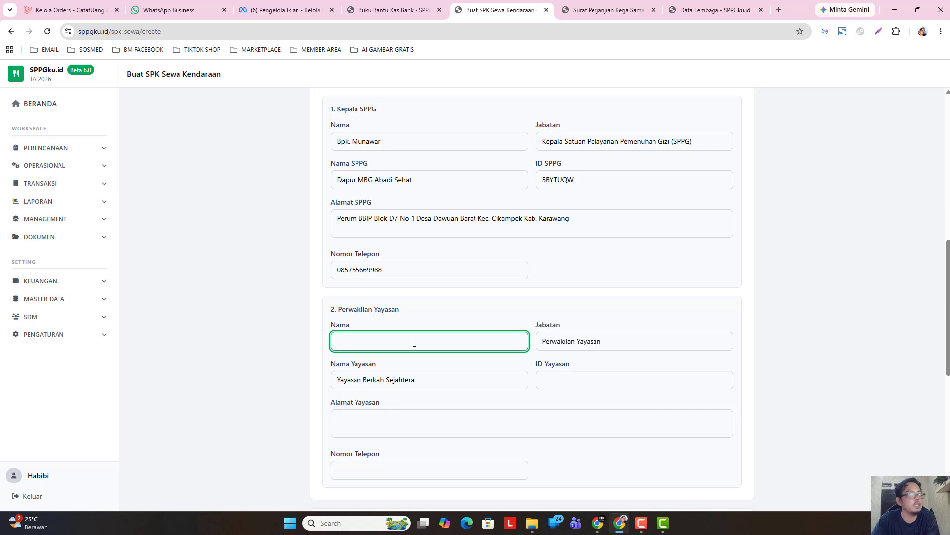
- Copy the Pihak Pertama name from Profil SPPG into Perwakilan Yayasan Nama
{"action": "left_click", "coordinate": [68, 342]}
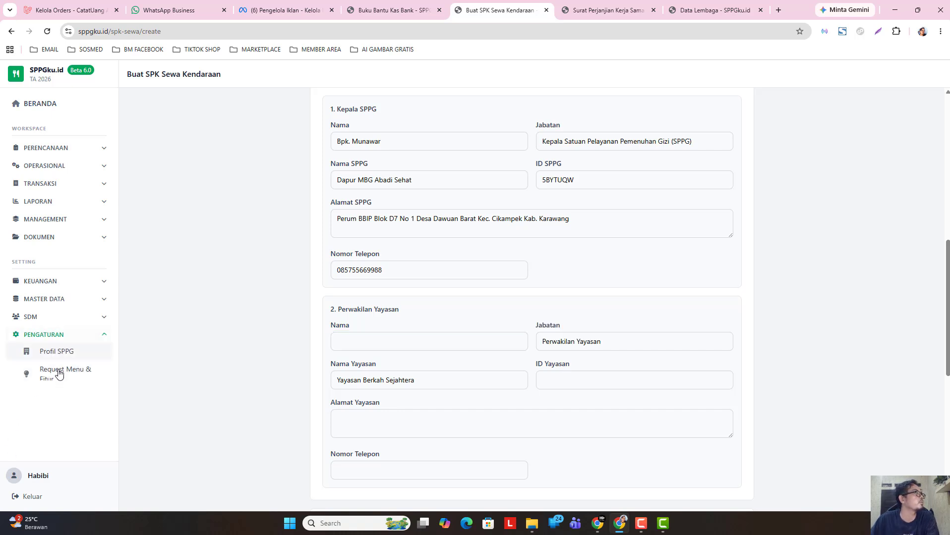
{"action": "right_click", "coordinate": [68, 353]}
{"action": "left_click", "coordinate": [139, 206]}
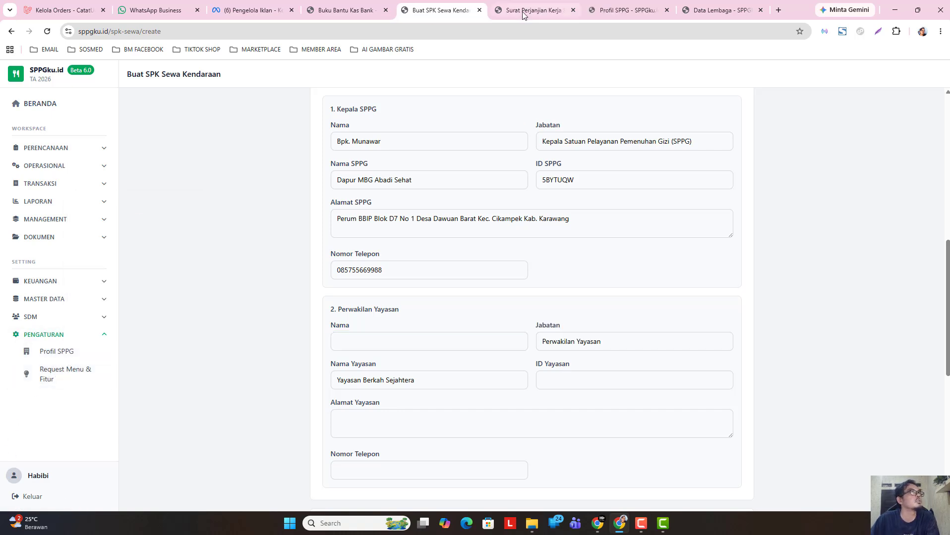
{"action": "left_click", "coordinate": [620, 9]}
{"action": "scroll", "coordinate": [467, 379], "scroll_direction": "down", "scroll_amount": 5}
{"action": "scroll", "coordinate": [468, 380], "scroll_direction": "down", "scroll_amount": 1}
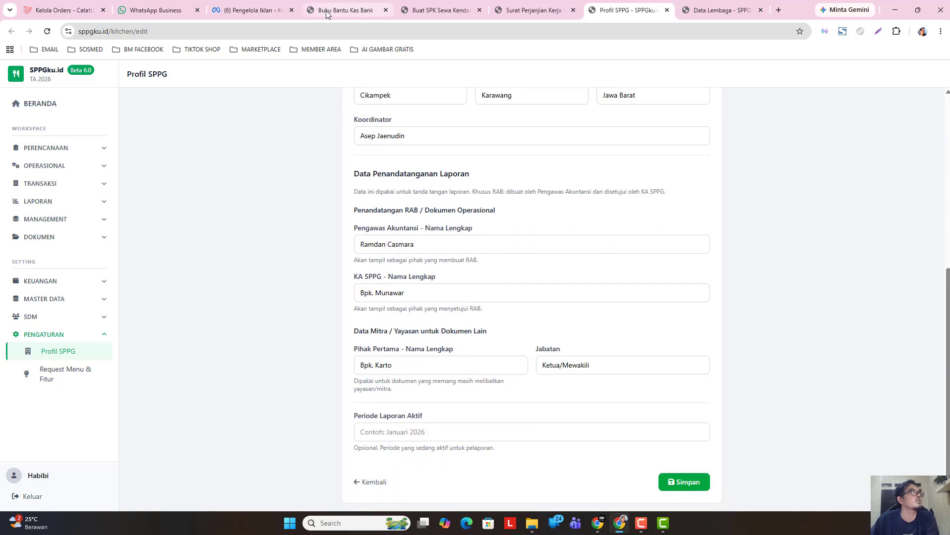
{"action": "triple_click", "coordinate": [398, 362]}
{"action": "key", "text": "ctrl+c"}
{"action": "right_click", "coordinate": [398, 362]}
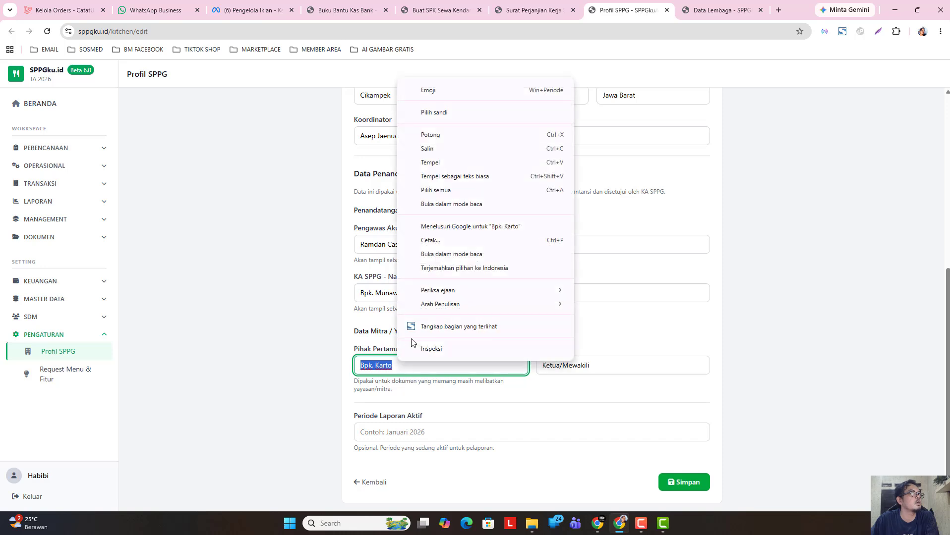
{"action": "left_click", "coordinate": [440, 150]}
{"action": "left_click", "coordinate": [447, 12]}
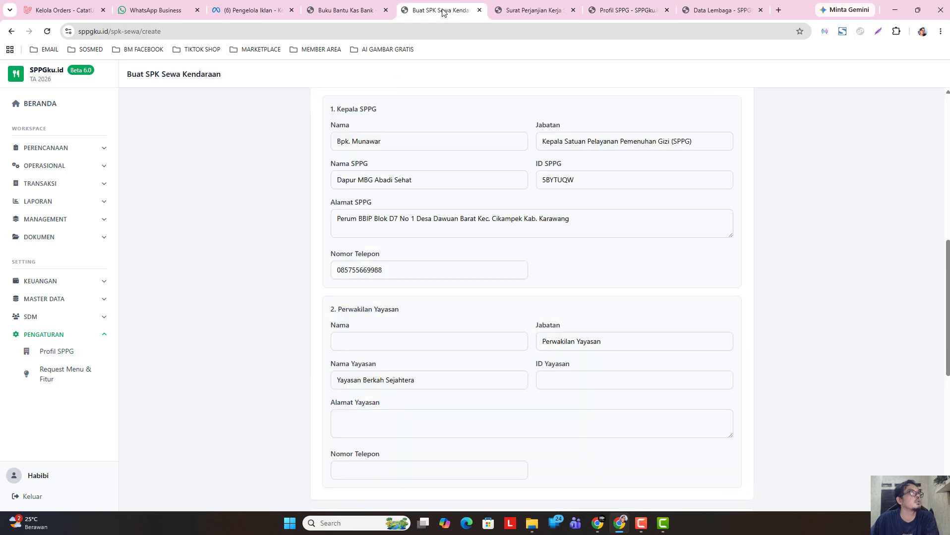
{"action": "right_click", "coordinate": [342, 341]}
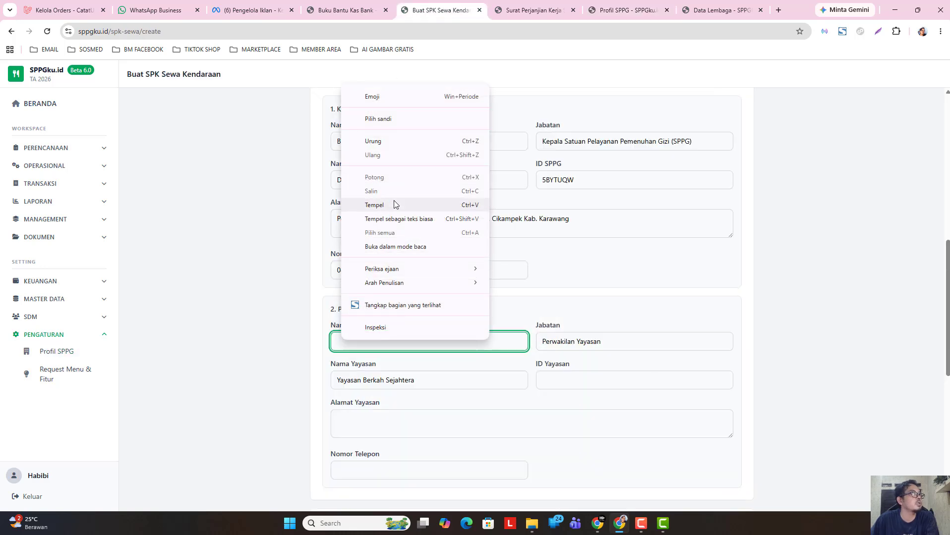
{"action": "left_click", "coordinate": [392, 204]}
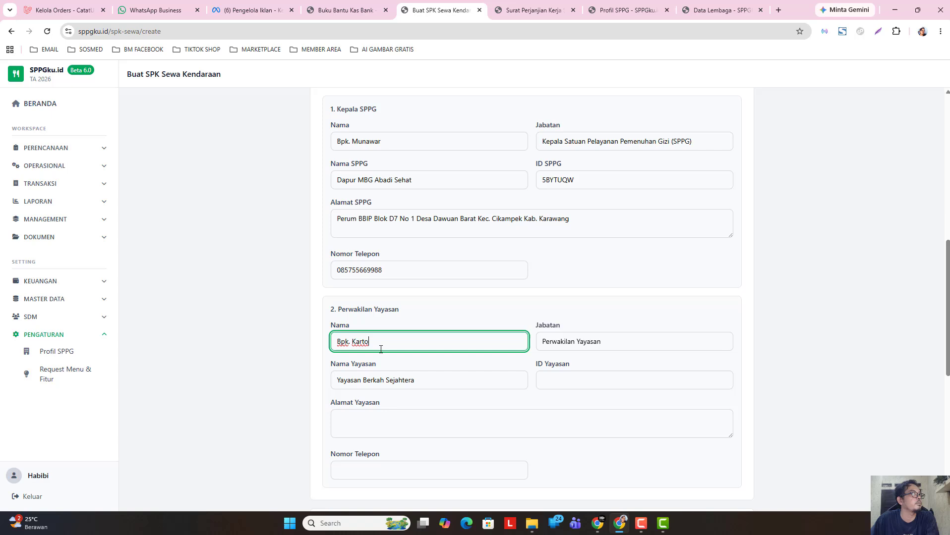
- Check the SPPG profile for foundation details before entering the foundation address
{"action": "left_click", "coordinate": [559, 382]}
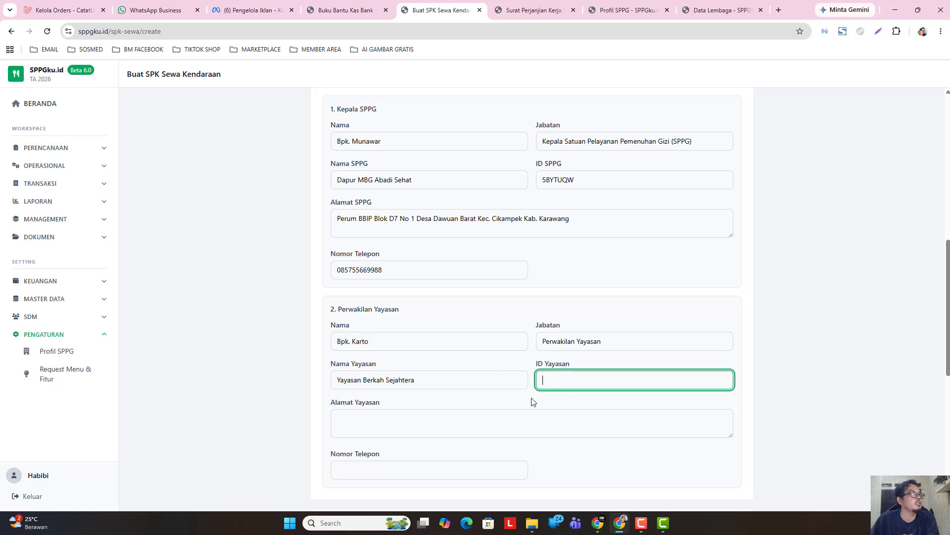
{"action": "left_click", "coordinate": [423, 429]}
{"action": "scroll", "coordinate": [404, 416], "scroll_direction": "down", "scroll_amount": 1}
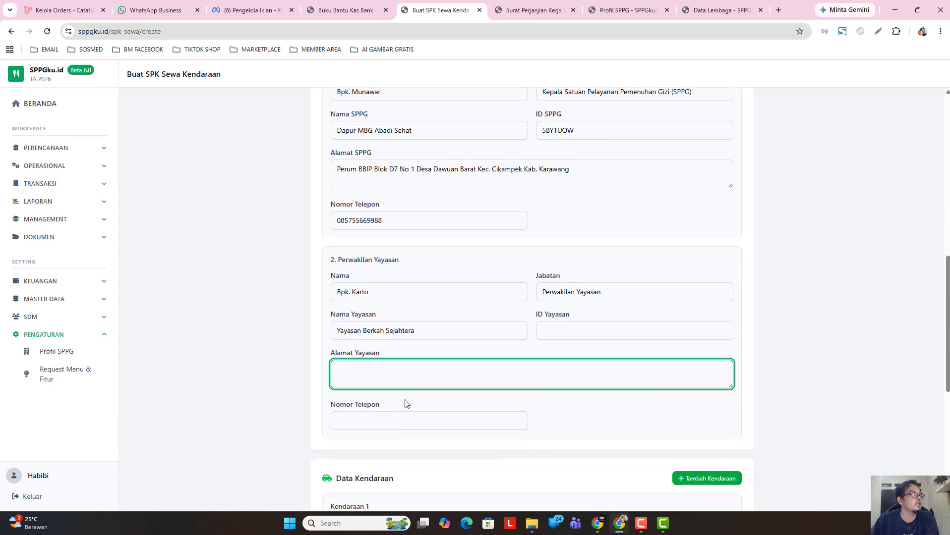
{"action": "left_click", "coordinate": [615, 10]}
{"action": "scroll", "coordinate": [459, 397], "scroll_direction": "up", "scroll_amount": 1}
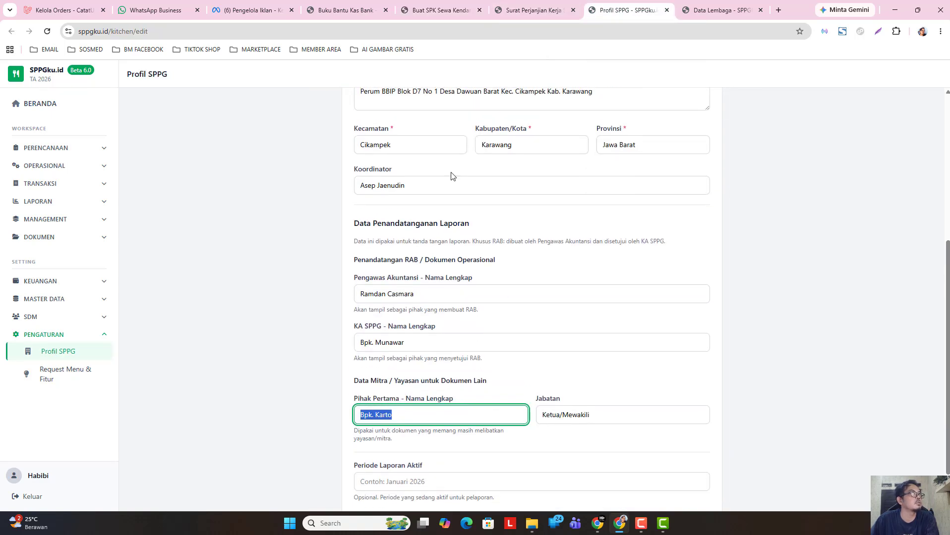
{"action": "left_click", "coordinate": [444, 11]}
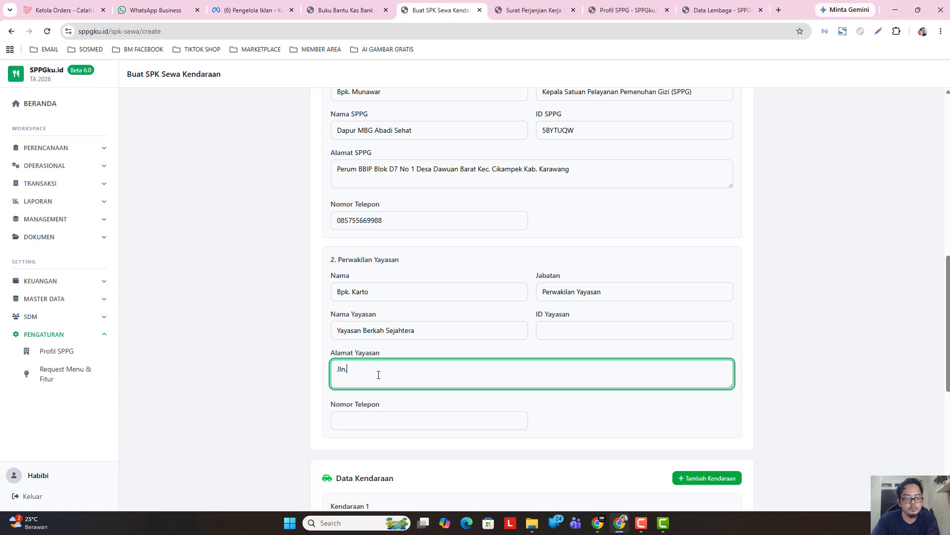
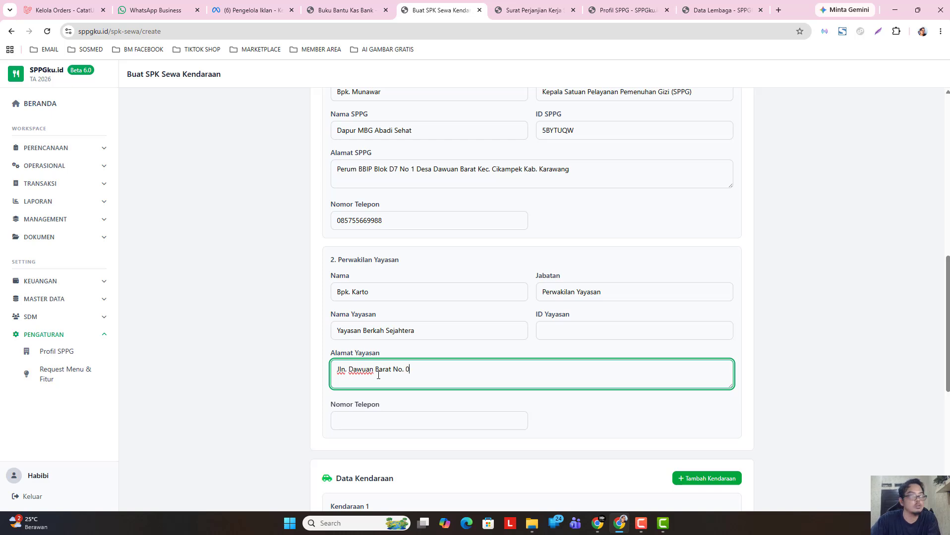
- Enter the foundation's address and phone number under Perwakilan Yayasan
{"action": "left_click", "coordinate": [329, 403]}
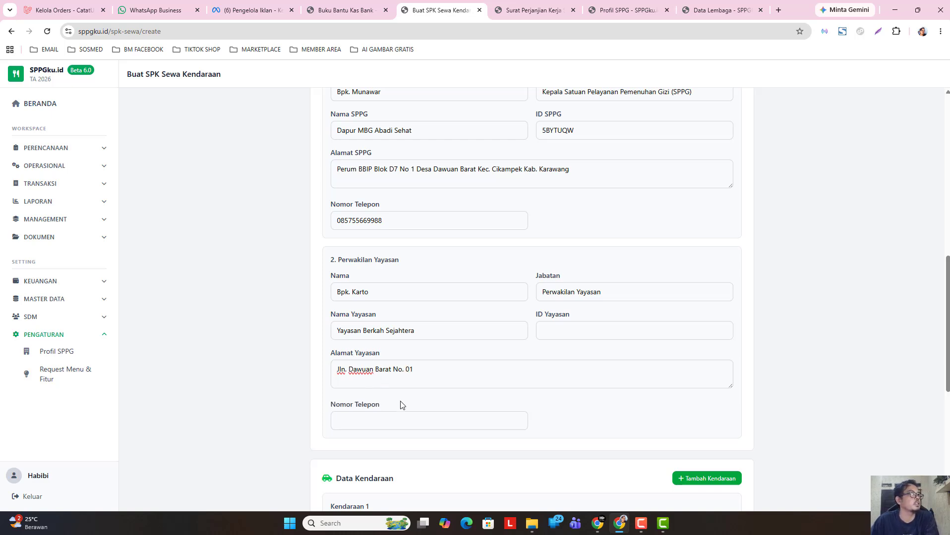
{"action": "left_click", "coordinate": [404, 422]}
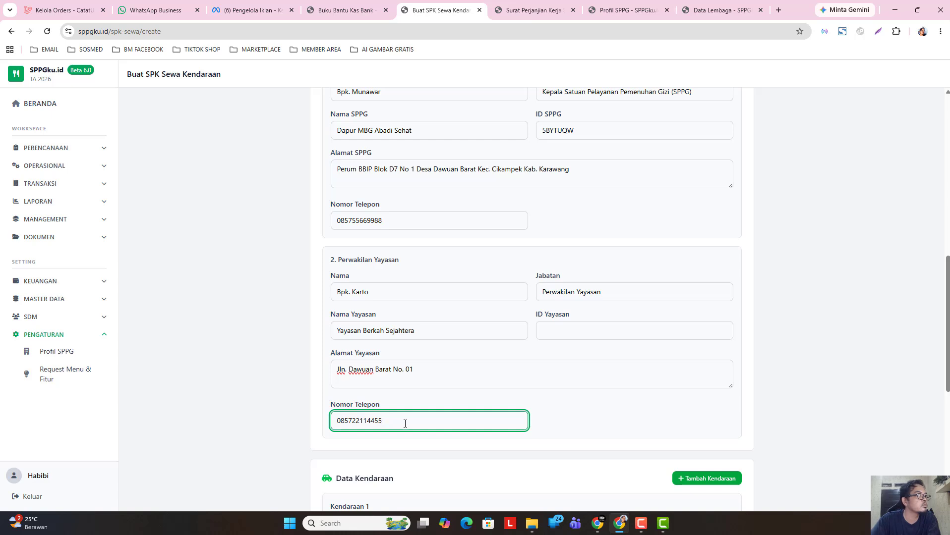
{"action": "left_click", "coordinate": [427, 373]}
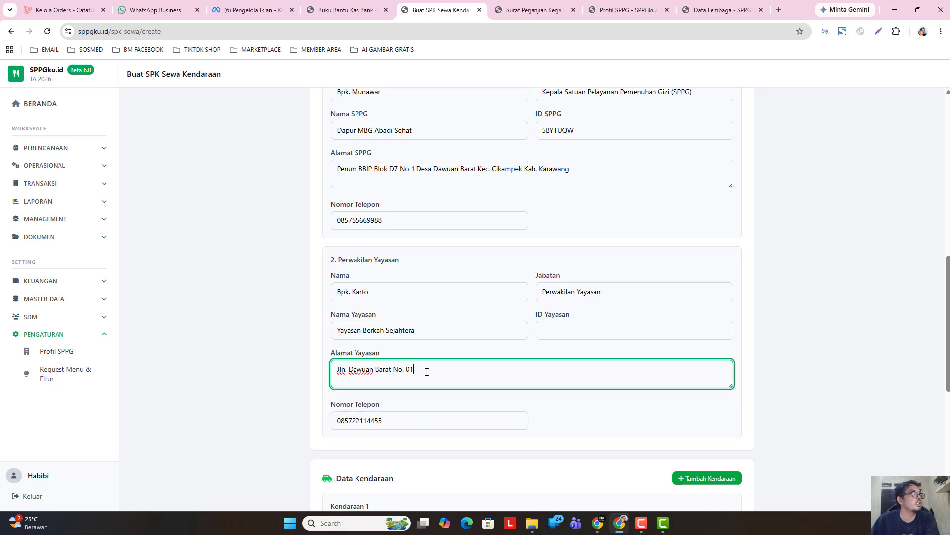
{"action": "scroll", "coordinate": [396, 324], "scroll_direction": "up", "scroll_amount": 9}
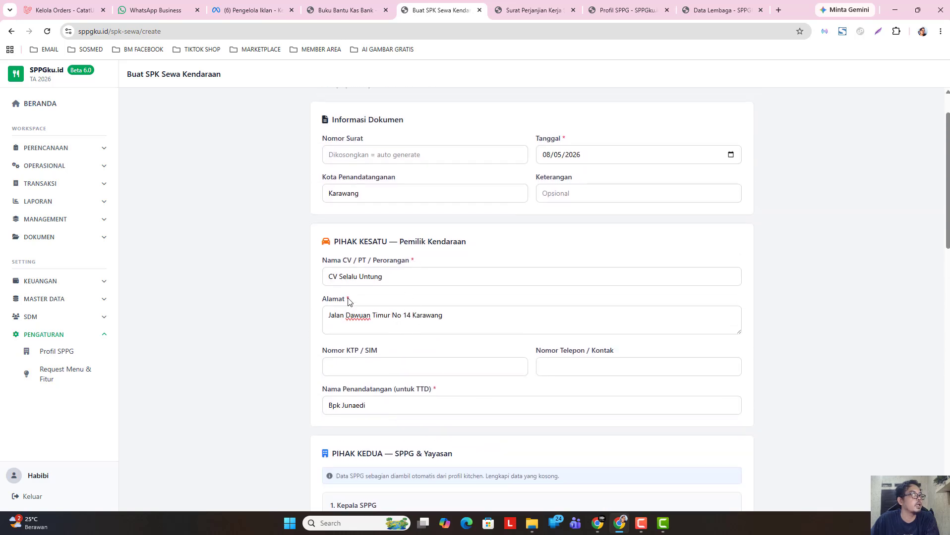
{"action": "scroll", "coordinate": [418, 361], "scroll_direction": "down", "scroll_amount": 8}
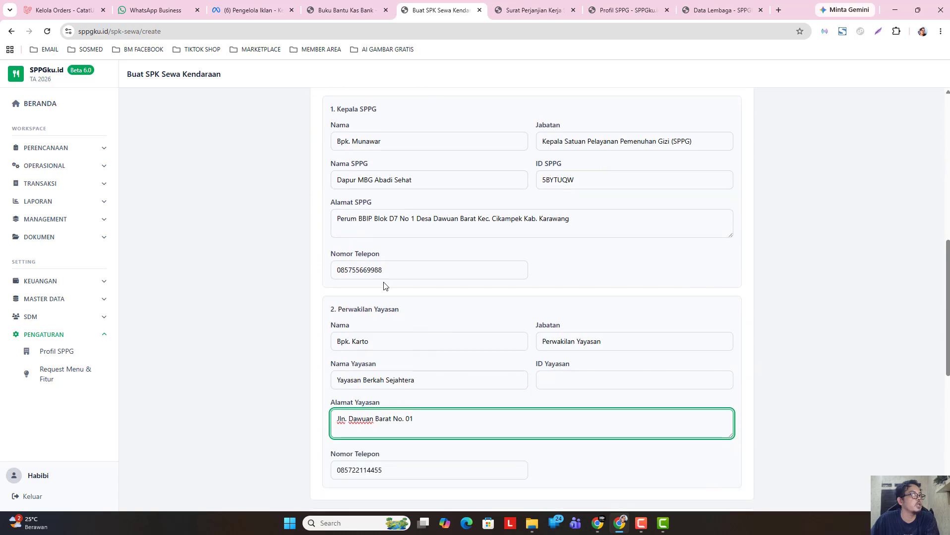
{"action": "scroll", "coordinate": [418, 387], "scroll_direction": "down", "scroll_amount": 3}
{"action": "scroll", "coordinate": [419, 388], "scroll_direction": "up", "scroll_amount": 1}
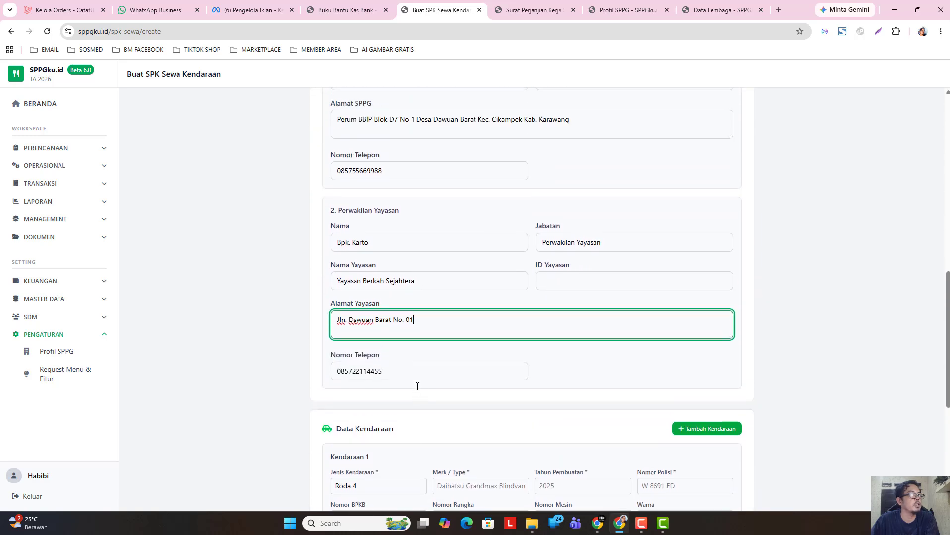
- Open Master Data > Sewa Kendaraan in a new tab and copy the name Daihatsu GrandMax
{"action": "scroll", "coordinate": [421, 360], "scroll_direction": "down", "scroll_amount": 5}
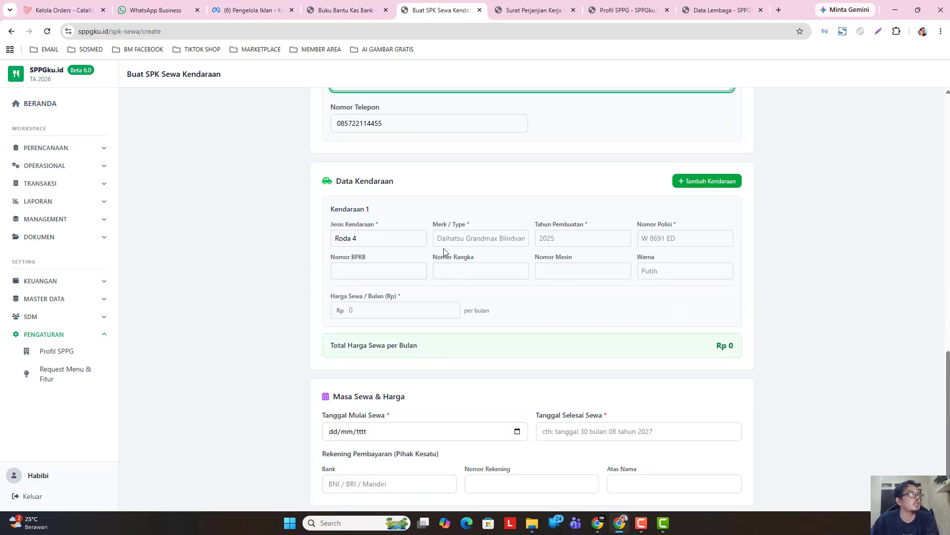
{"action": "left_click", "coordinate": [349, 11]}
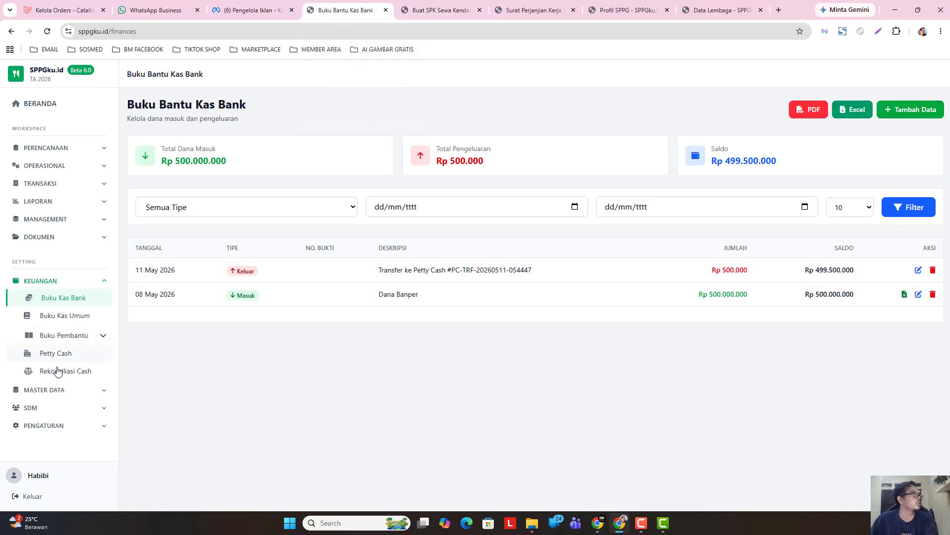
{"action": "left_click", "coordinate": [68, 391]}
{"action": "right_click", "coordinate": [72, 445]}
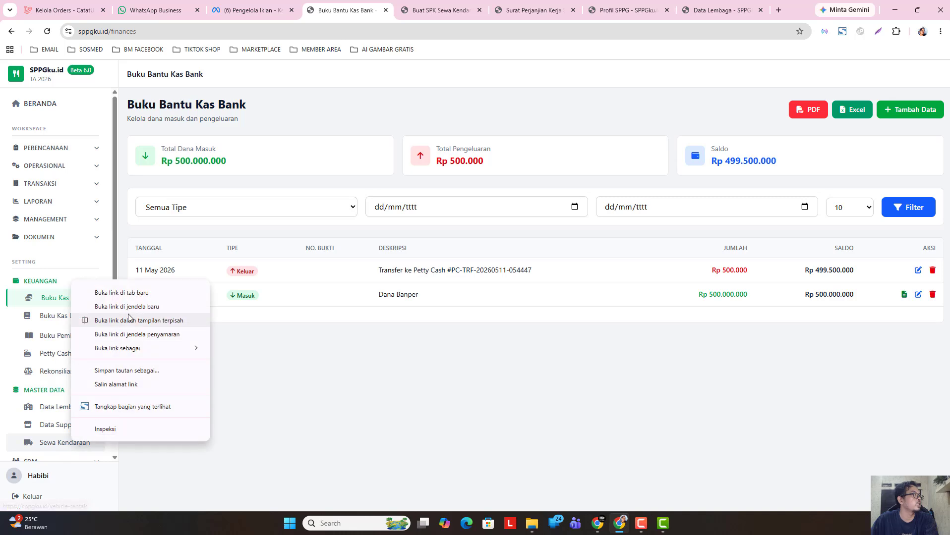
{"action": "left_click", "coordinate": [99, 295]}
{"action": "left_click", "coordinate": [388, 15]}
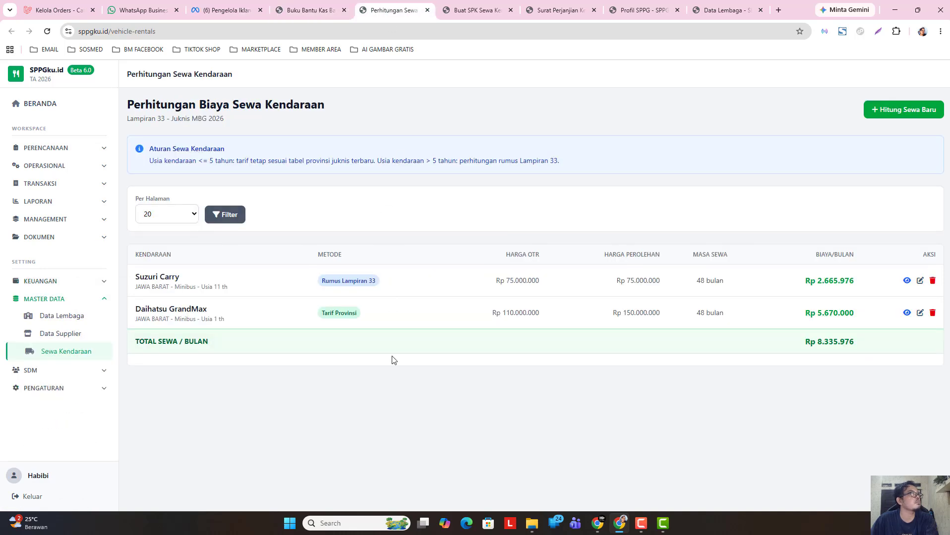
{"action": "left_click", "coordinate": [907, 313]}
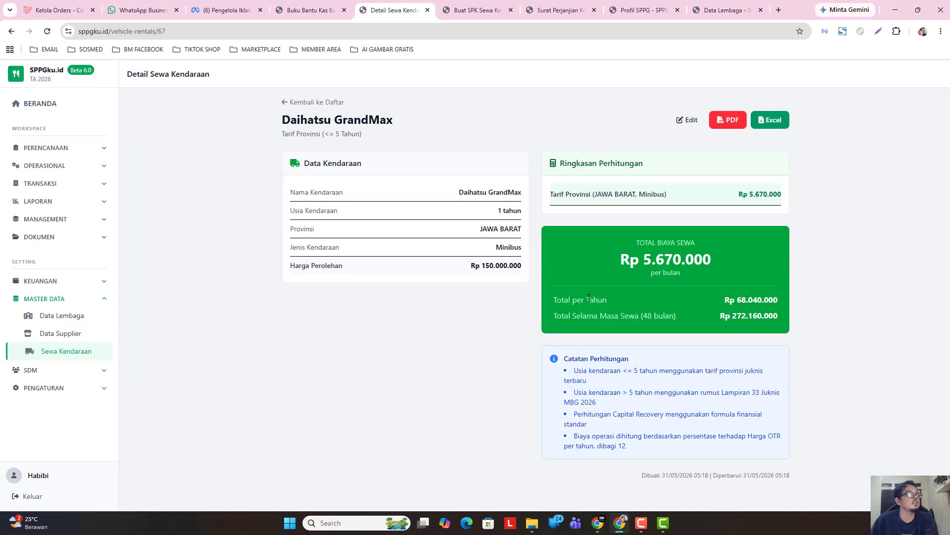
{"action": "left_click_drag", "start_coordinate": [458, 193], "coordinate": [521, 193]}
{"action": "right_click", "coordinate": [466, 192]}
{"action": "left_click", "coordinate": [502, 203]}
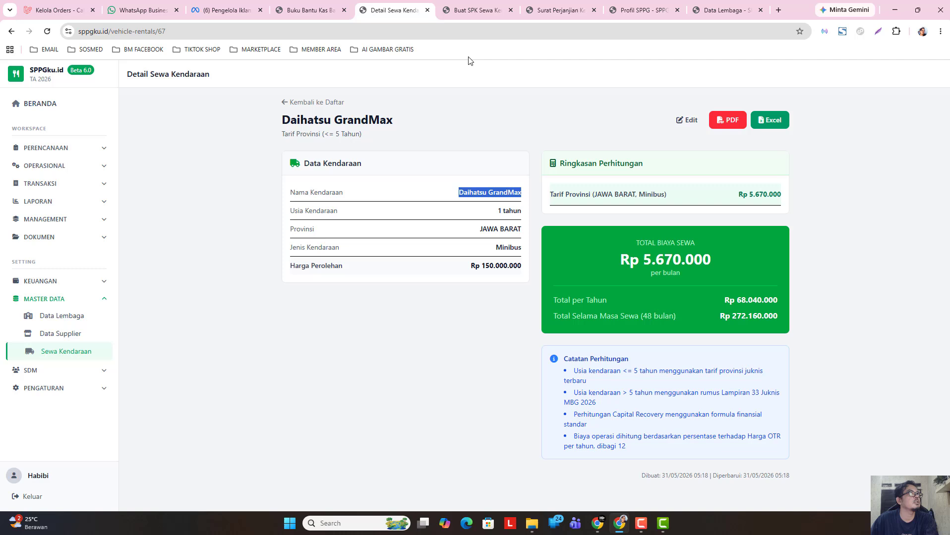
- Fill Kendaraan 1 with Daihatsu GrandMax, year 2025, and its plate number
{"action": "left_click", "coordinate": [471, 14]}
{"action": "left_click", "coordinate": [472, 240]}
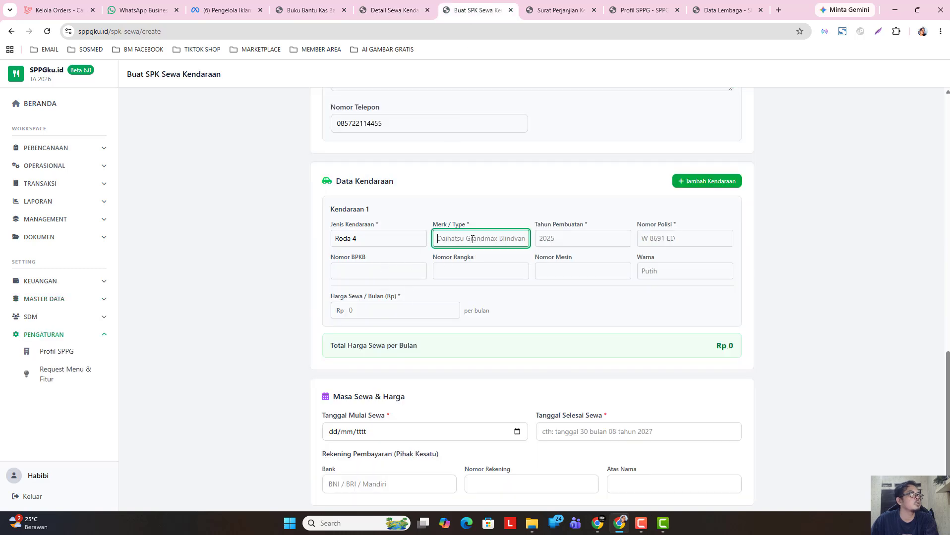
{"action": "right_click", "coordinate": [475, 243]}
{"action": "left_click", "coordinate": [531, 360]}
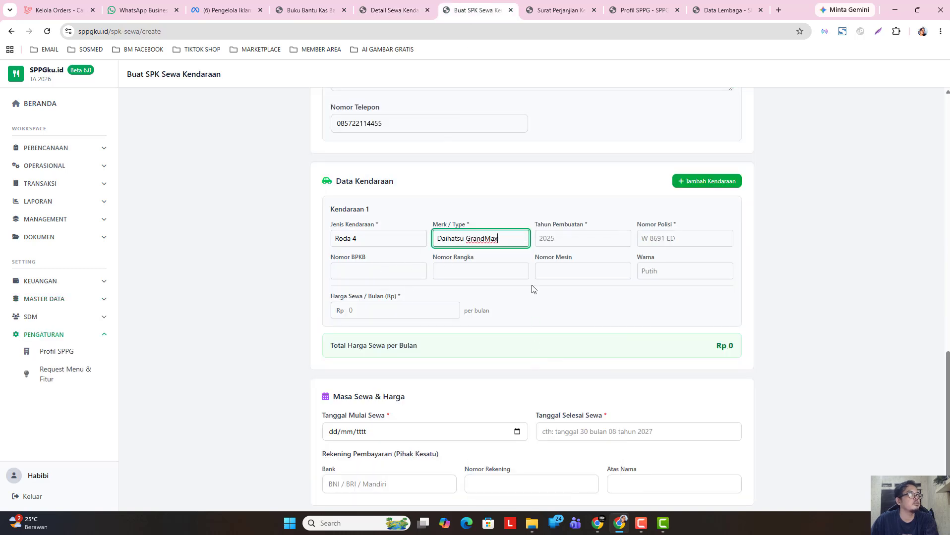
{"action": "left_click", "coordinate": [568, 241]}
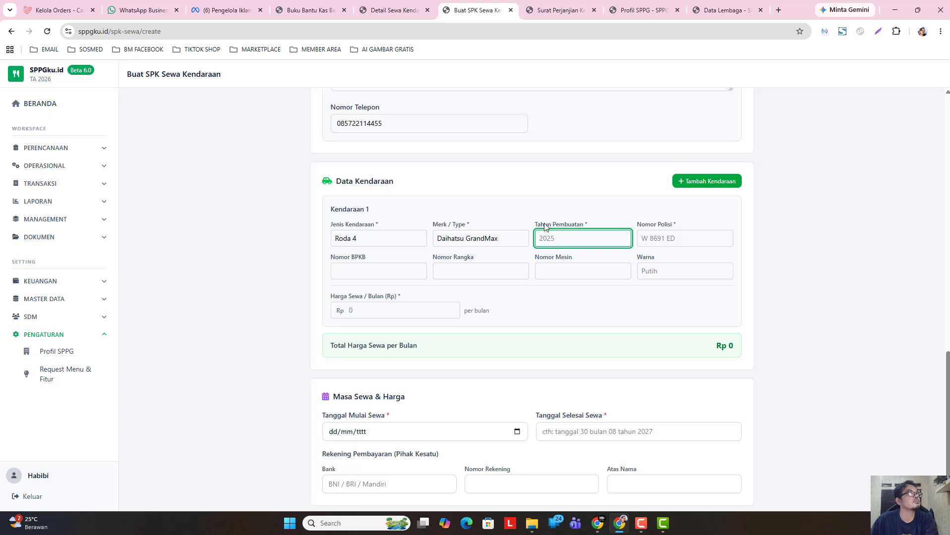
{"action": "left_click", "coordinate": [395, 14]}
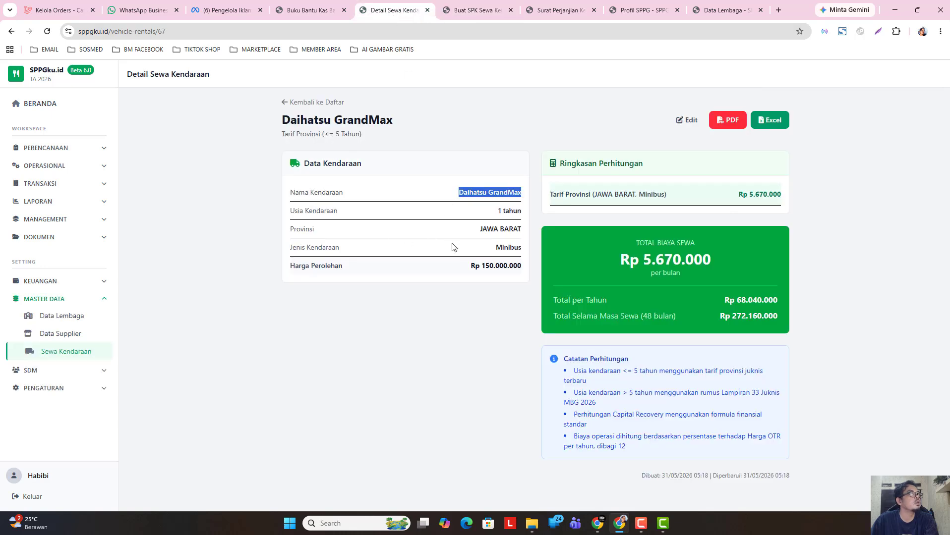
{"action": "left_click", "coordinate": [474, 10]}
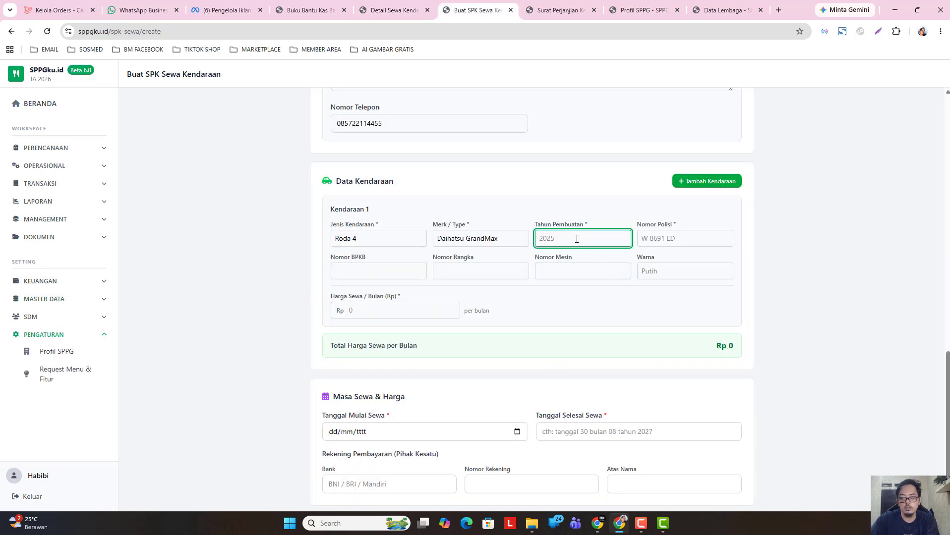
{"action": "type", "text": "2025"}
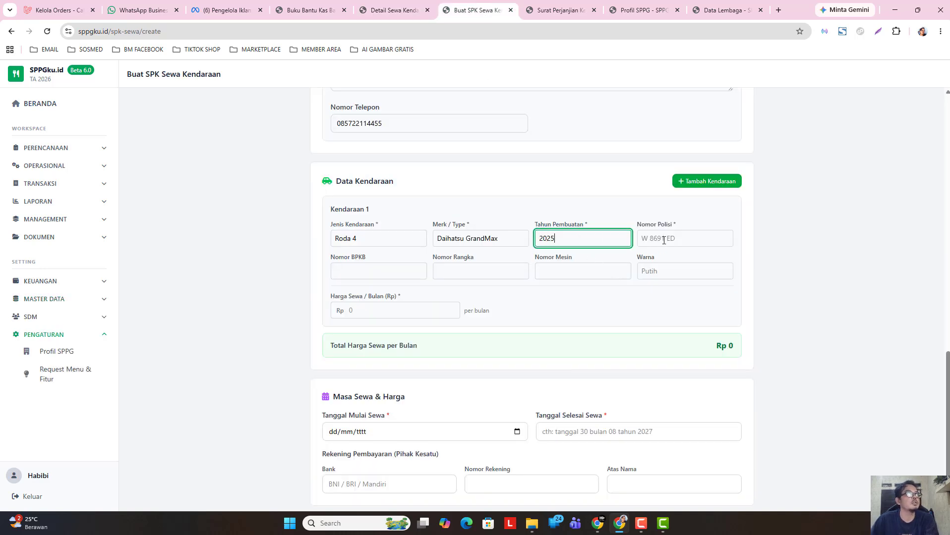
{"action": "left_click", "coordinate": [664, 240]}
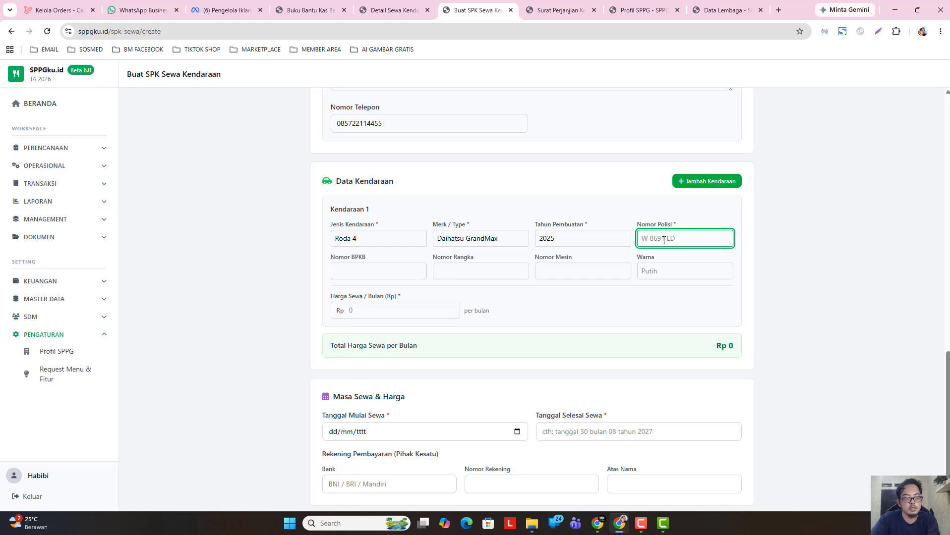
{"action": "type", "text": "T 1122 WAR"}
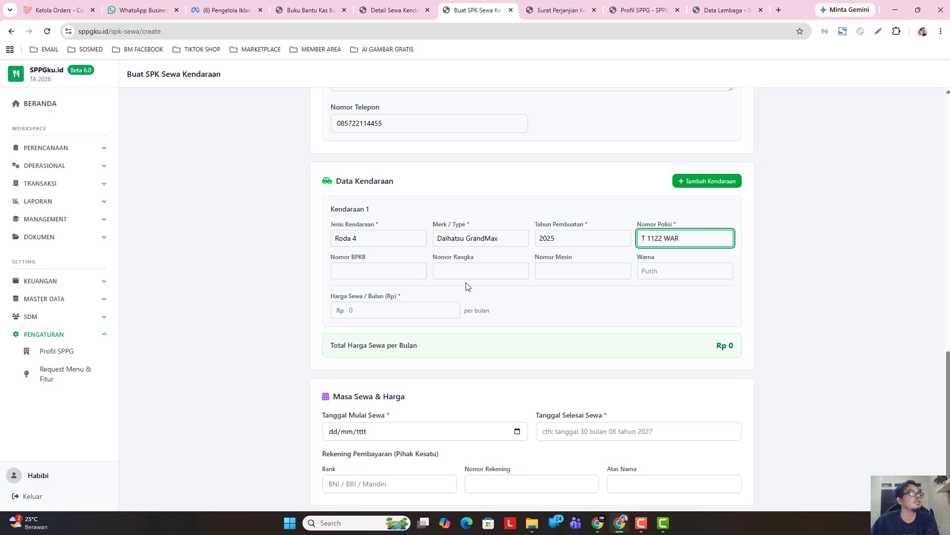
- Copy the Rp 5.670.000 monthly rent into Kendaraan 1's rent field
{"action": "left_click", "coordinate": [344, 287]}
{"action": "left_click", "coordinate": [358, 268]}
{"action": "left_click", "coordinate": [487, 270]}
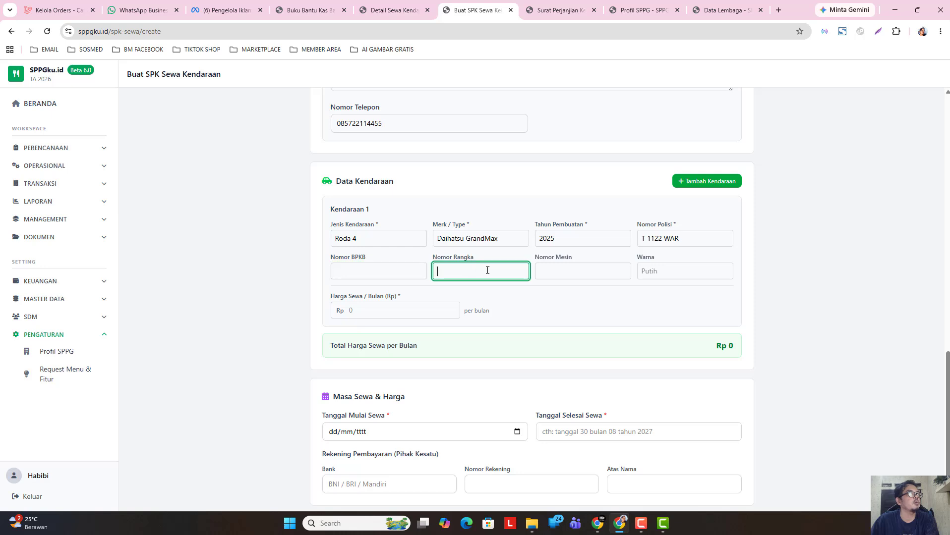
{"action": "left_click", "coordinate": [553, 269]}
{"action": "left_click", "coordinate": [650, 273]}
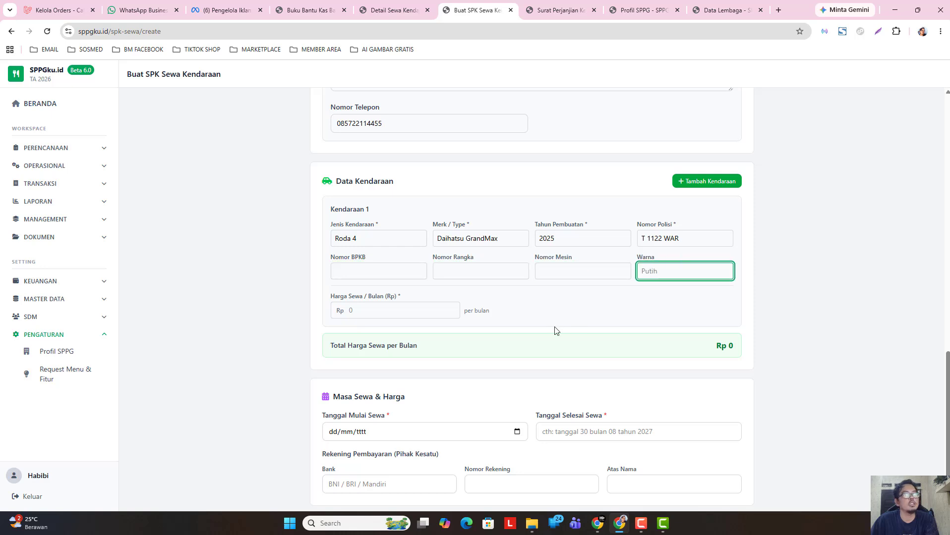
{"action": "left_click", "coordinate": [390, 308]}
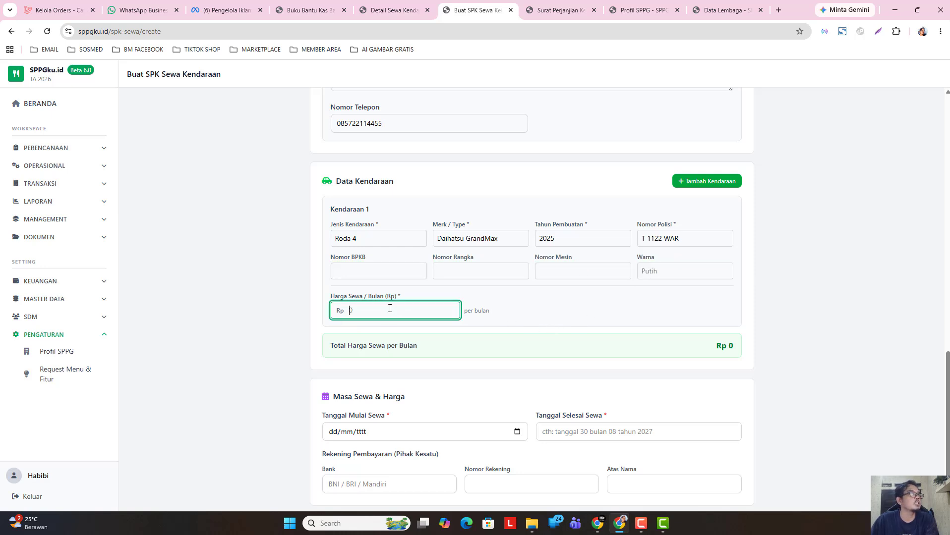
{"action": "left_click", "coordinate": [401, 11]}
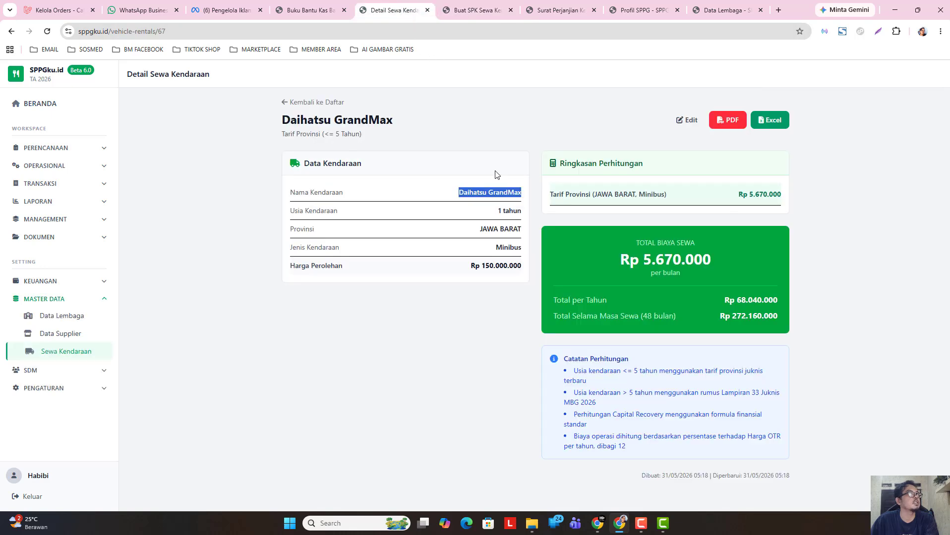
{"action": "left_click_drag", "start_coordinate": [644, 261], "coordinate": [712, 261]}
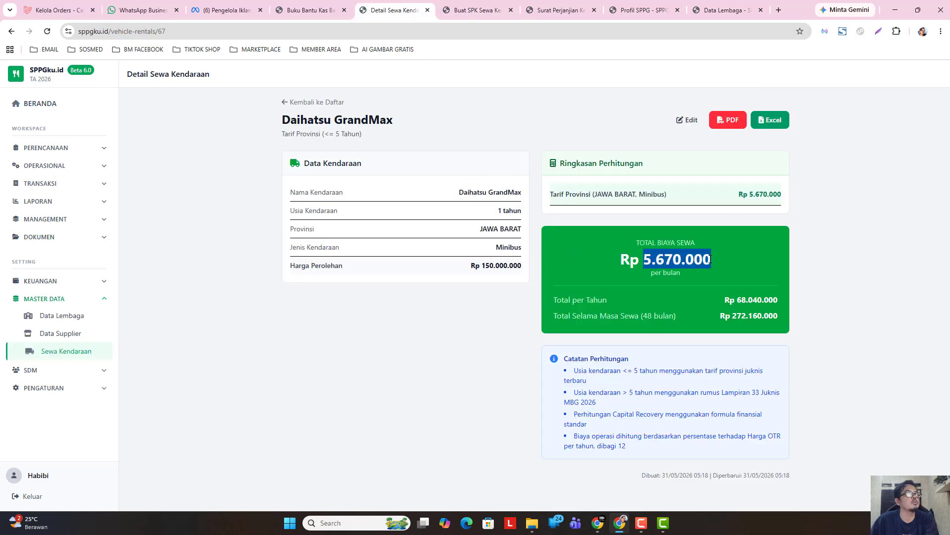
{"action": "right_click", "coordinate": [709, 266]}
{"action": "left_click", "coordinate": [726, 272]}
{"action": "key", "text": "ctrl+Tab"}
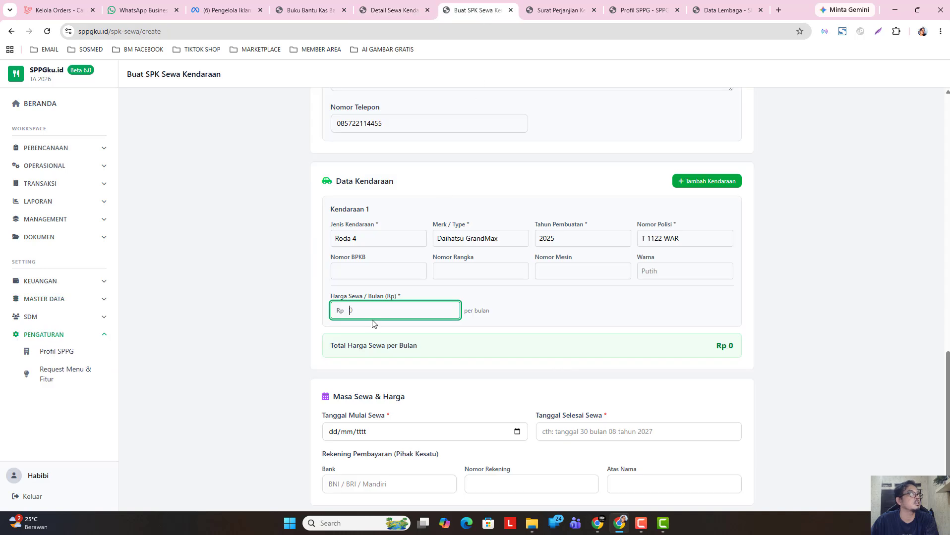
{"action": "right_click", "coordinate": [374, 310]}
{"action": "left_click", "coordinate": [423, 177]}
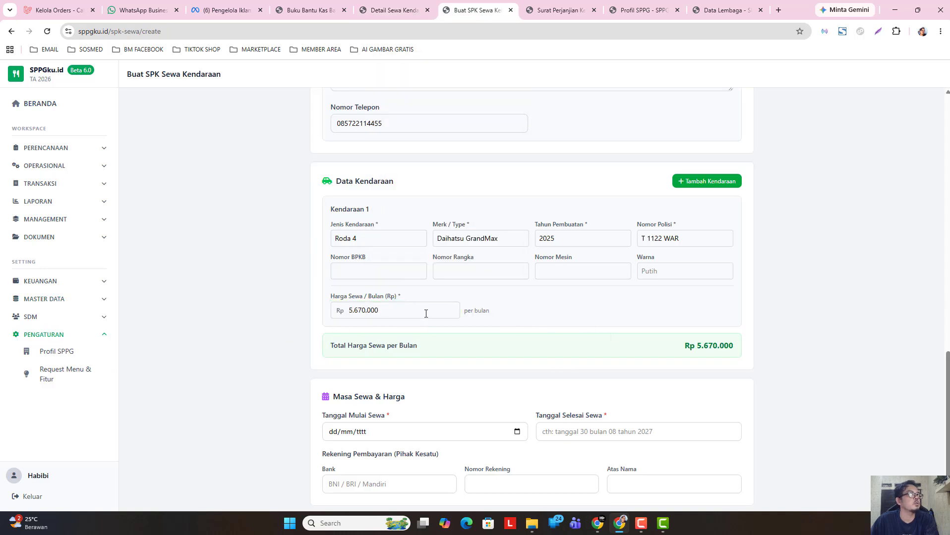
{"action": "scroll", "coordinate": [660, 324], "scroll_direction": "up", "scroll_amount": 2}
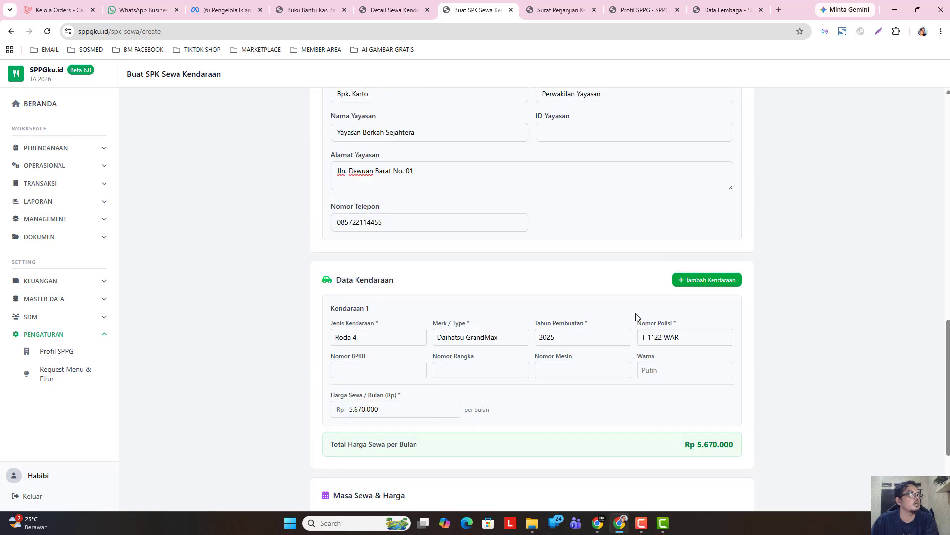
- Add a second vehicle and paste Suzuri Carry from the rental list into its Merk / Type
{"action": "left_click", "coordinate": [706, 280]}
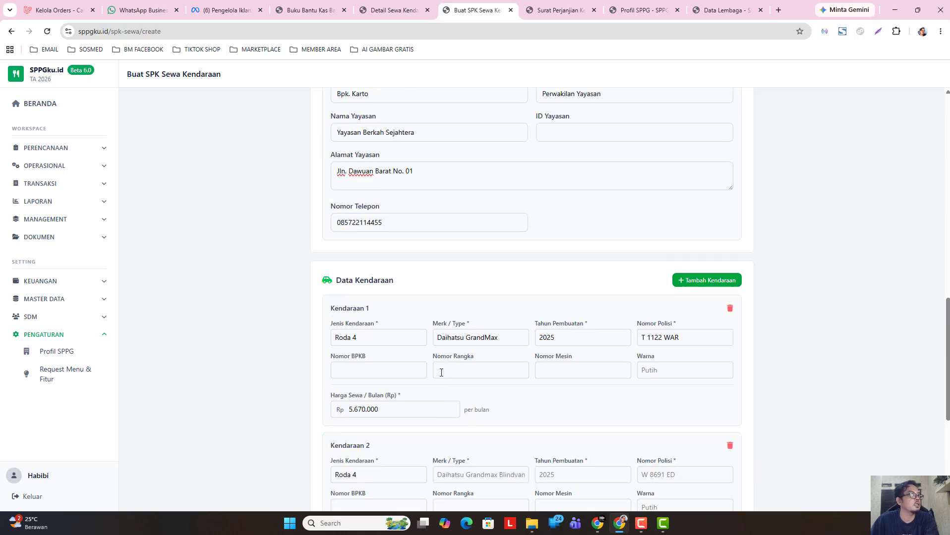
{"action": "scroll", "coordinate": [439, 367], "scroll_direction": "down", "scroll_amount": 3}
{"action": "left_click", "coordinate": [467, 330]}
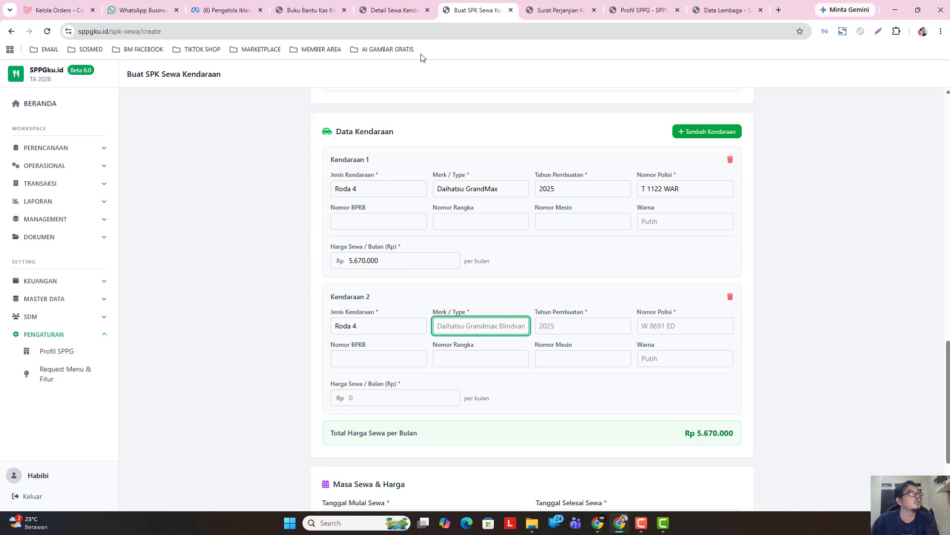
{"action": "left_click", "coordinate": [388, 9]}
{"action": "left_click", "coordinate": [312, 103]}
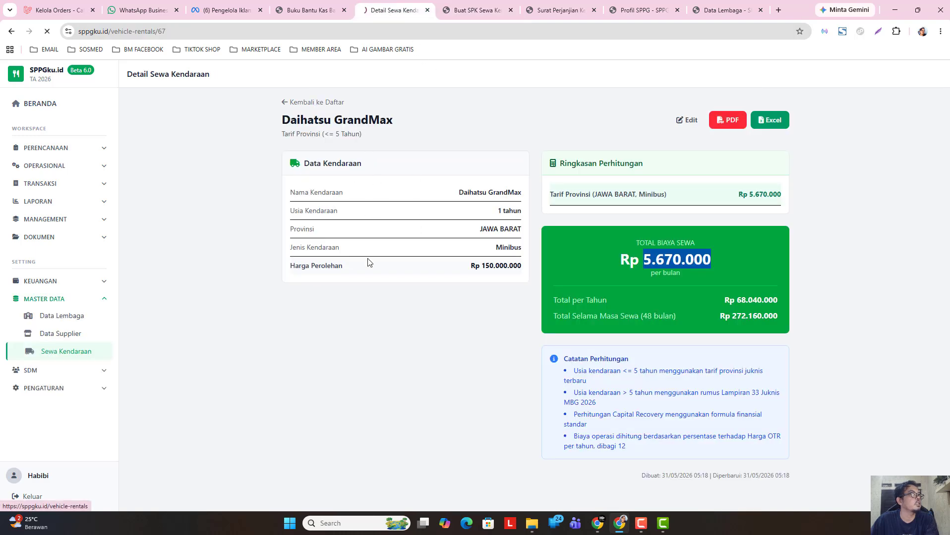
{"action": "triple_click", "coordinate": [144, 280]}
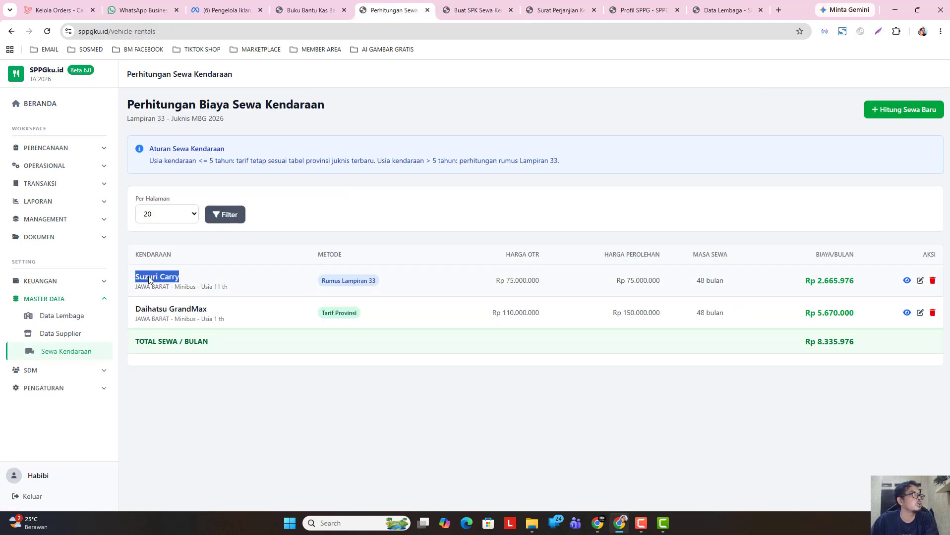
{"action": "right_click", "coordinate": [143, 278]}
{"action": "left_click", "coordinate": [183, 286]}
{"action": "left_click", "coordinate": [474, 10]}
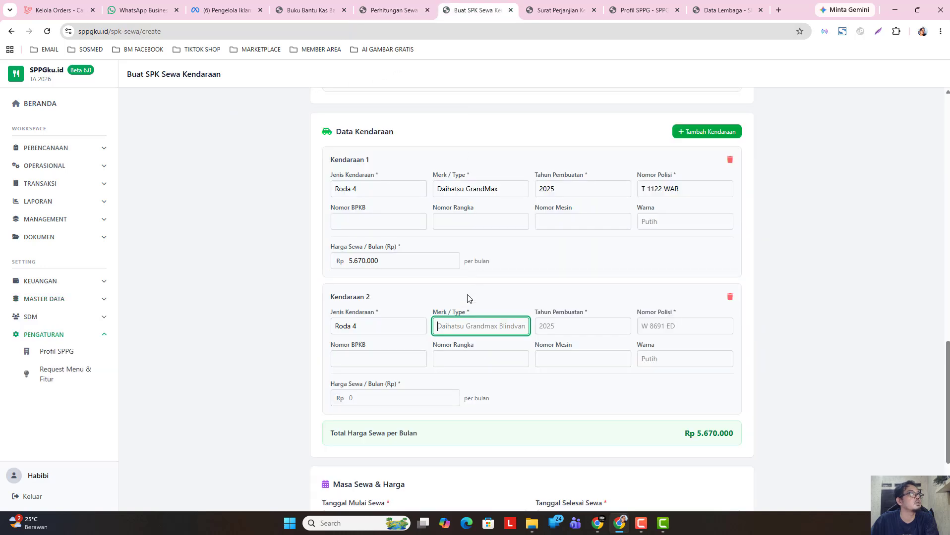
{"action": "right_click", "coordinate": [461, 327]}
{"action": "left_click", "coordinate": [499, 192]}
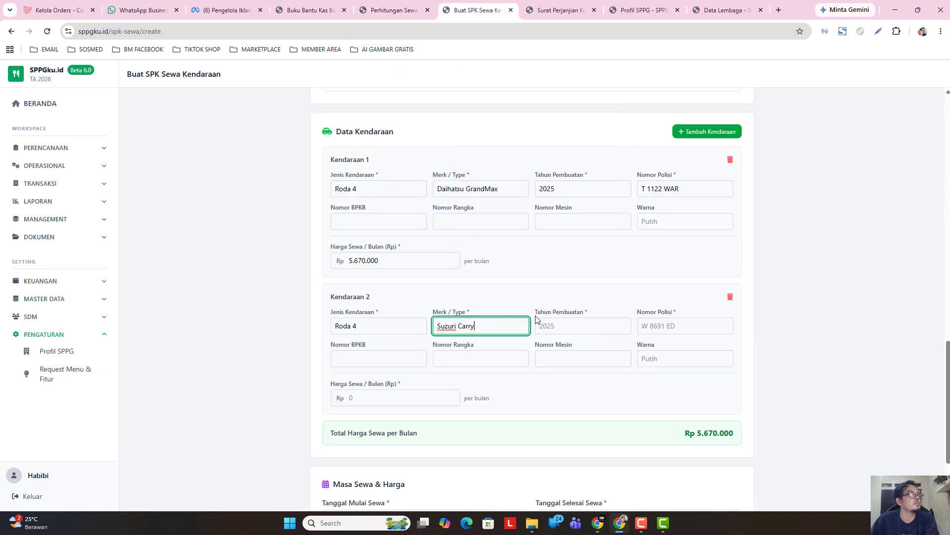
{"action": "left_click", "coordinate": [560, 326]}
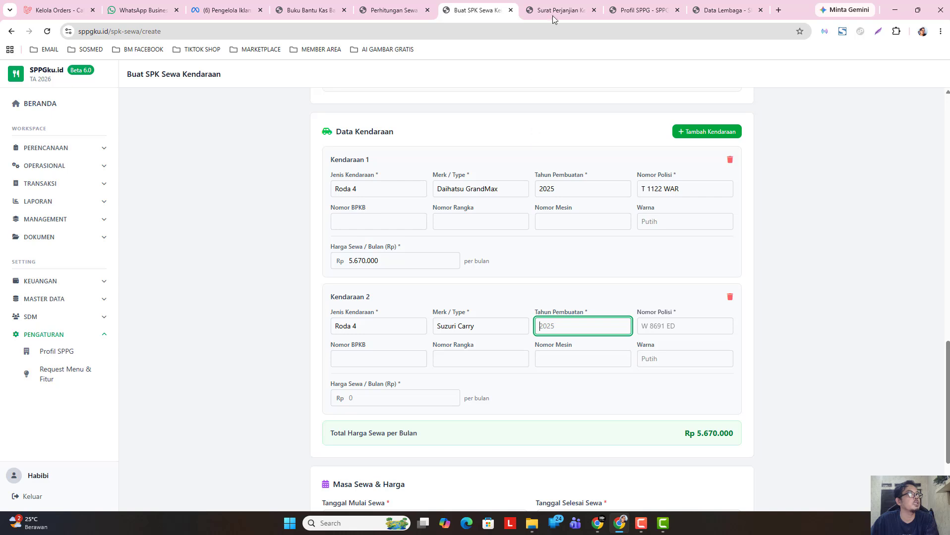
{"action": "left_click", "coordinate": [388, 11]}
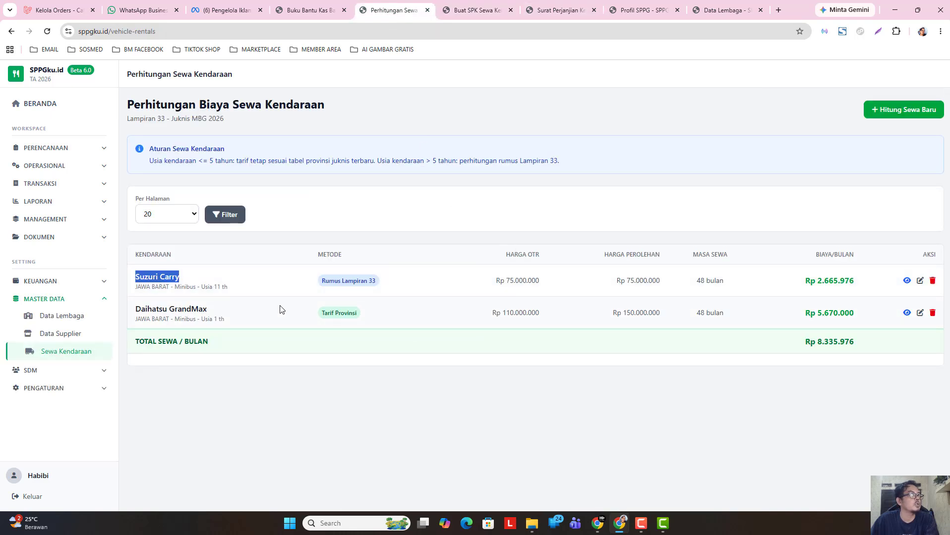
{"action": "left_click", "coordinate": [480, 16]}
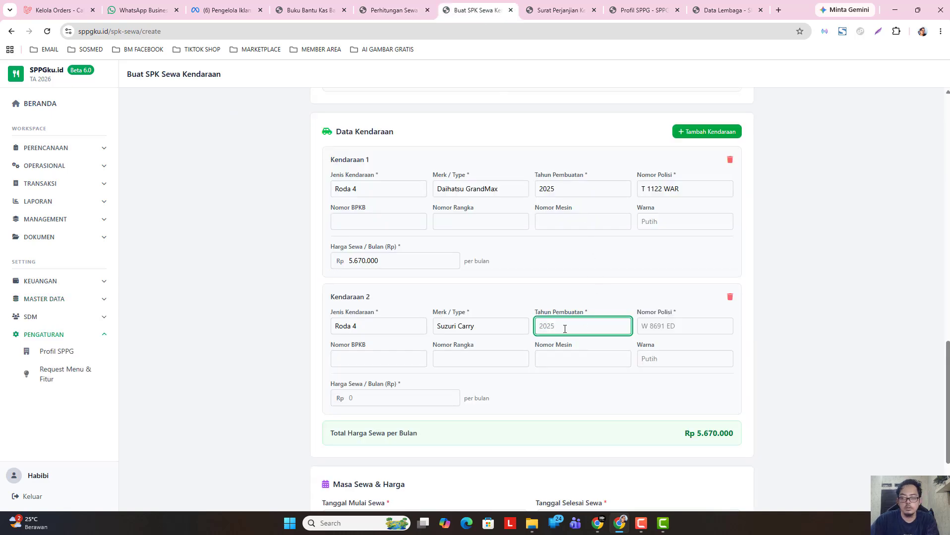
{"action": "type", "text": "2015"}
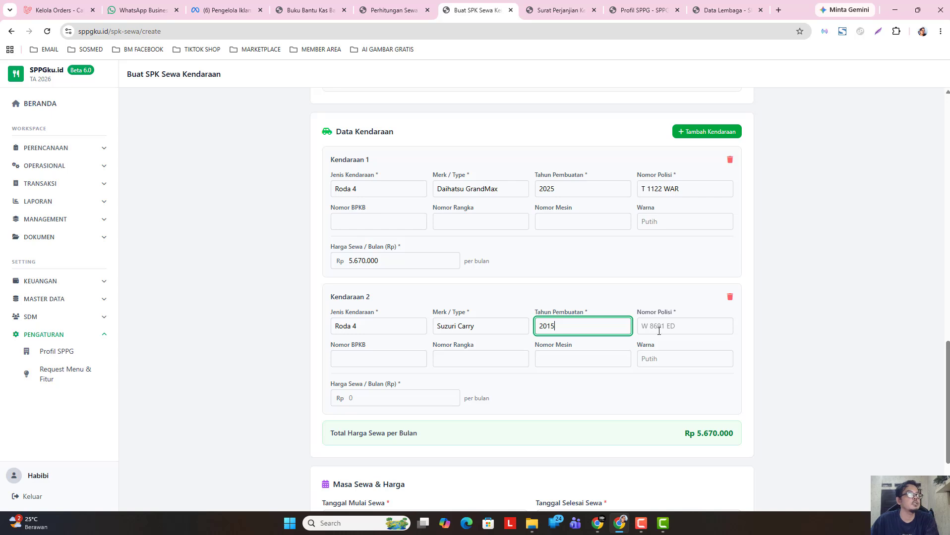
{"action": "left_click", "coordinate": [660, 328]}
{"action": "type", "text": "T 8569 YU"}
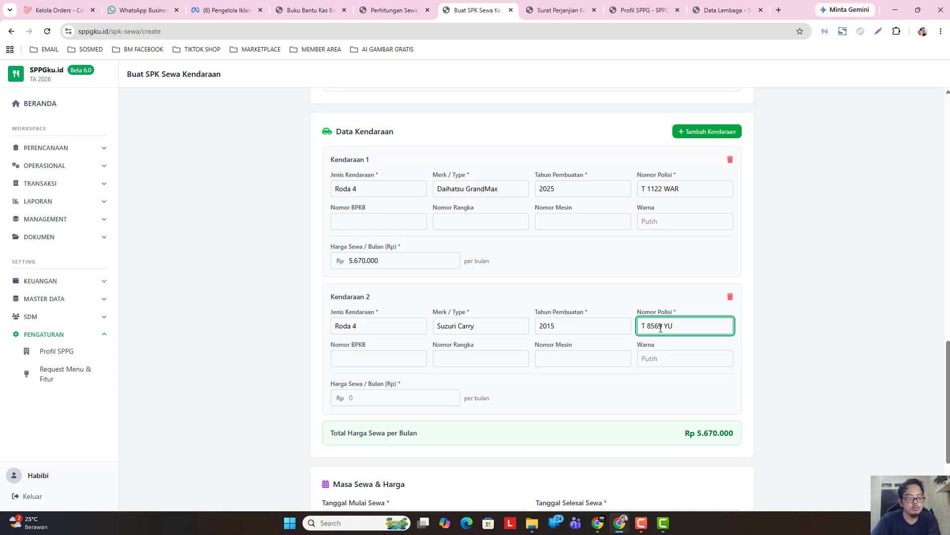
{"action": "type", "text": "R"}
{"action": "left_click", "coordinate": [788, 351]}
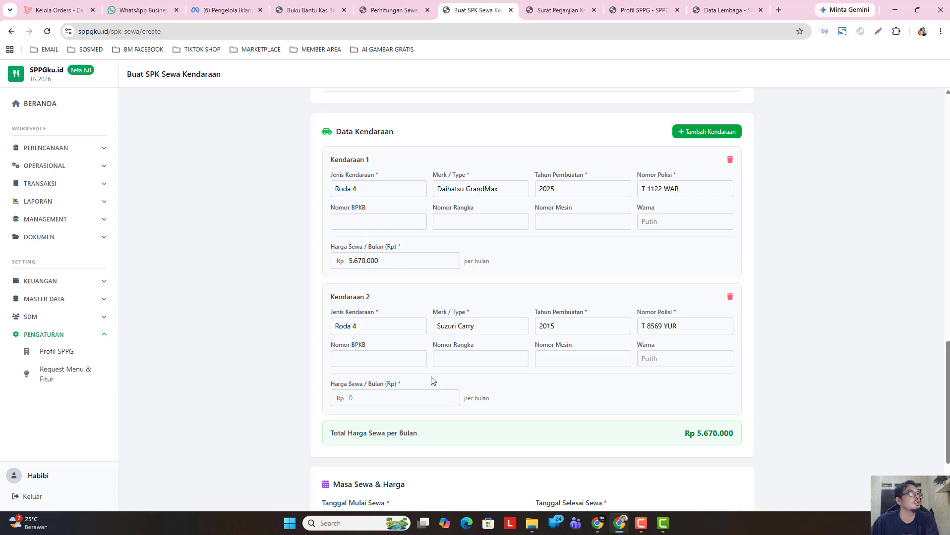
{"action": "left_click", "coordinate": [379, 362]}
{"action": "left_click", "coordinate": [467, 360]}
{"action": "left_click", "coordinate": [564, 362]}
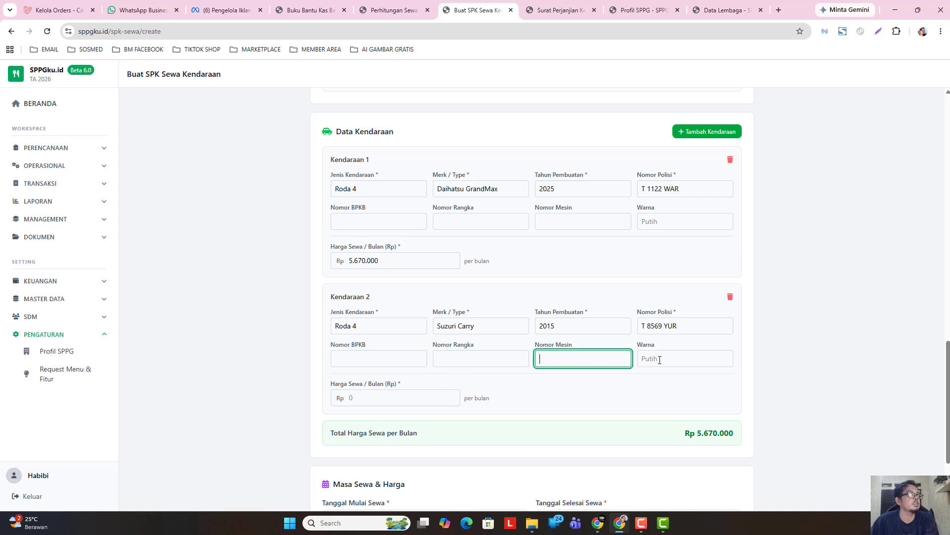
- Paste the 2.665.976 monthly rent from Perhitungan Sewa into the second vehicle's Harga Sewa / Bulan
{"action": "left_click", "coordinate": [382, 398]}
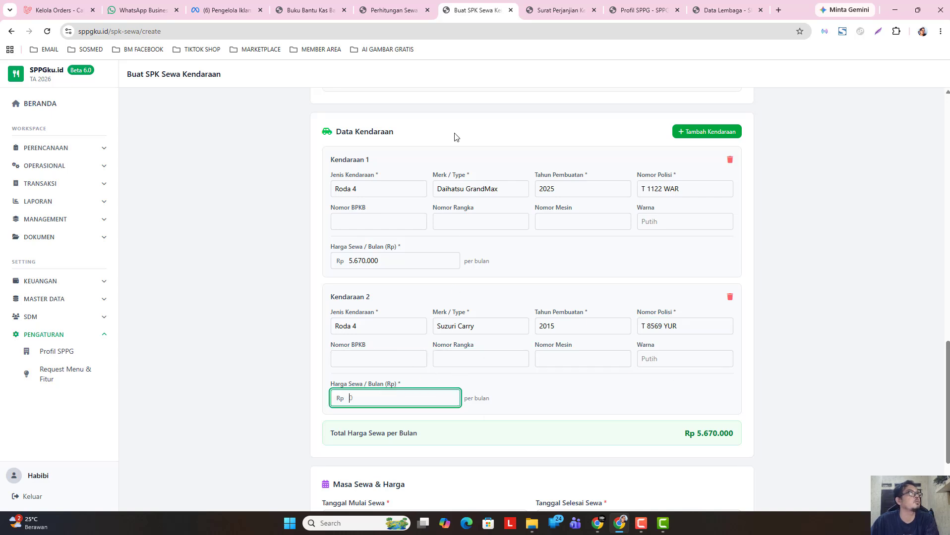
{"action": "left_click", "coordinate": [387, 10]}
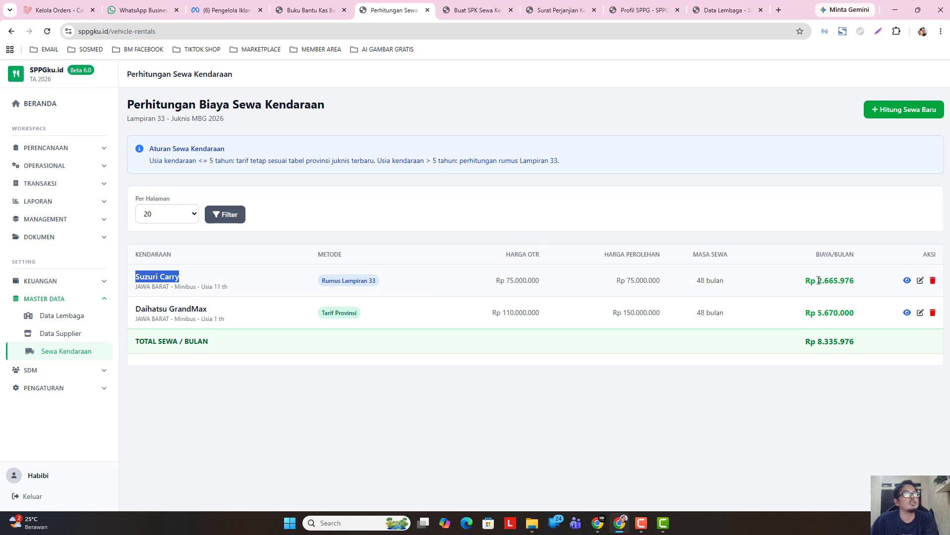
{"action": "left_click_drag", "start_coordinate": [819, 281], "coordinate": [860, 285]}
{"action": "key", "text": "ctrl+c"}
{"action": "right_click", "coordinate": [853, 287]}
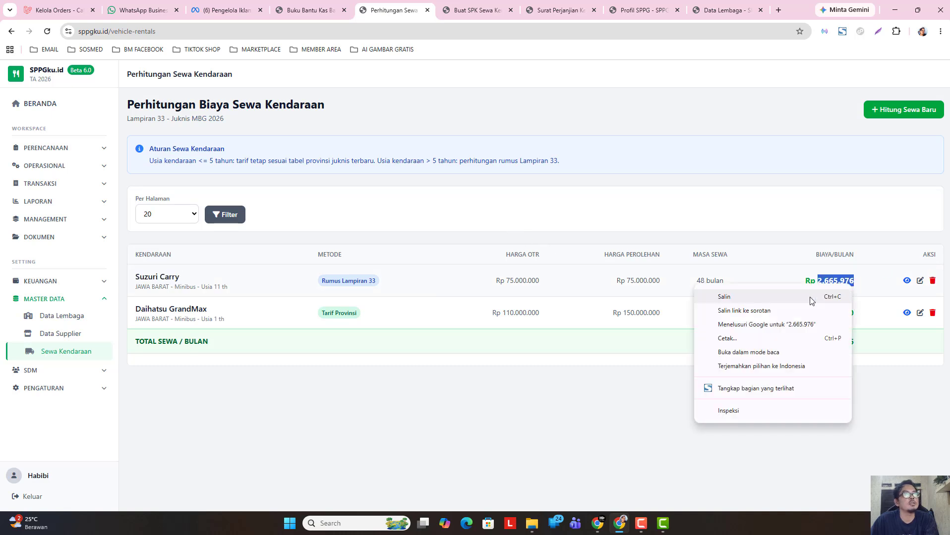
{"action": "left_click", "coordinate": [724, 296]}
{"action": "left_click", "coordinate": [476, 10]}
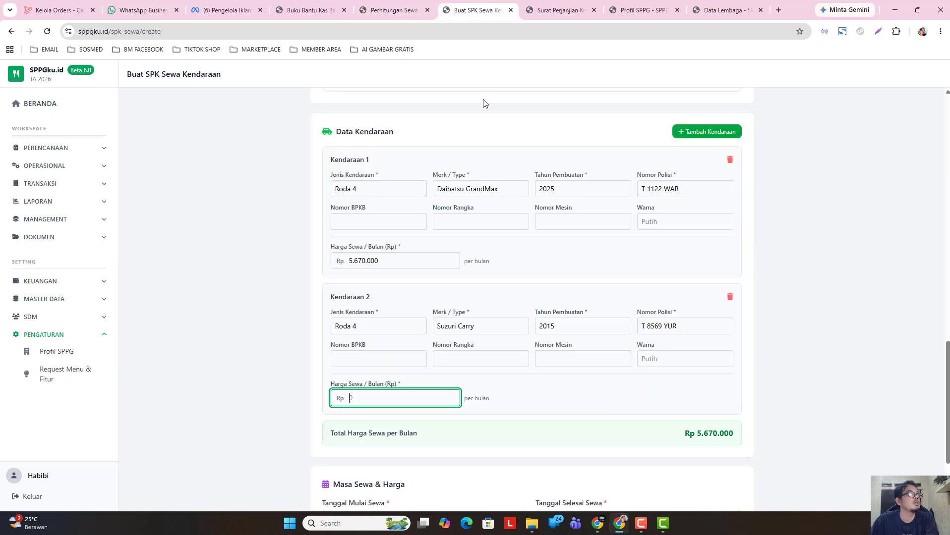
{"action": "right_click", "coordinate": [363, 403]}
{"action": "left_click", "coordinate": [407, 265]}
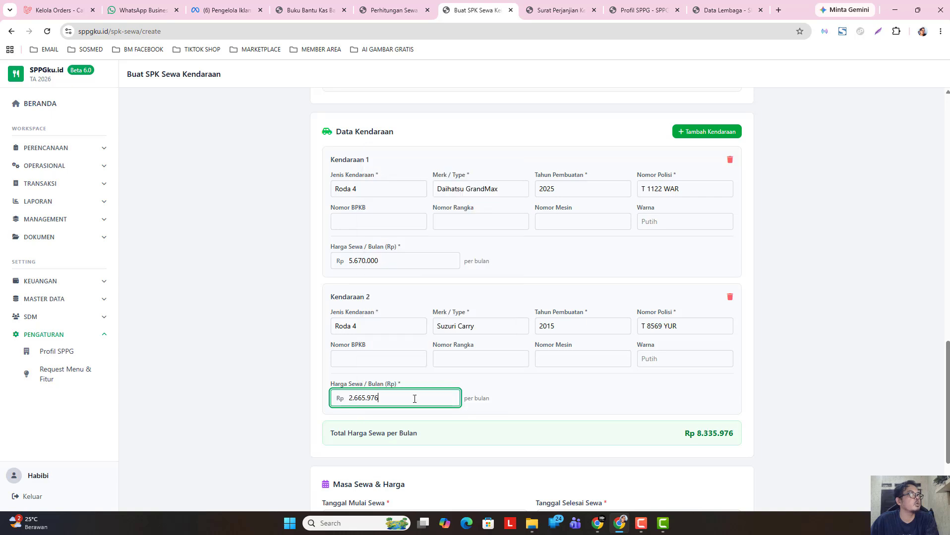
{"action": "left_click", "coordinate": [277, 391]}
{"action": "scroll", "coordinate": [387, 359], "scroll_direction": "down", "scroll_amount": 3}
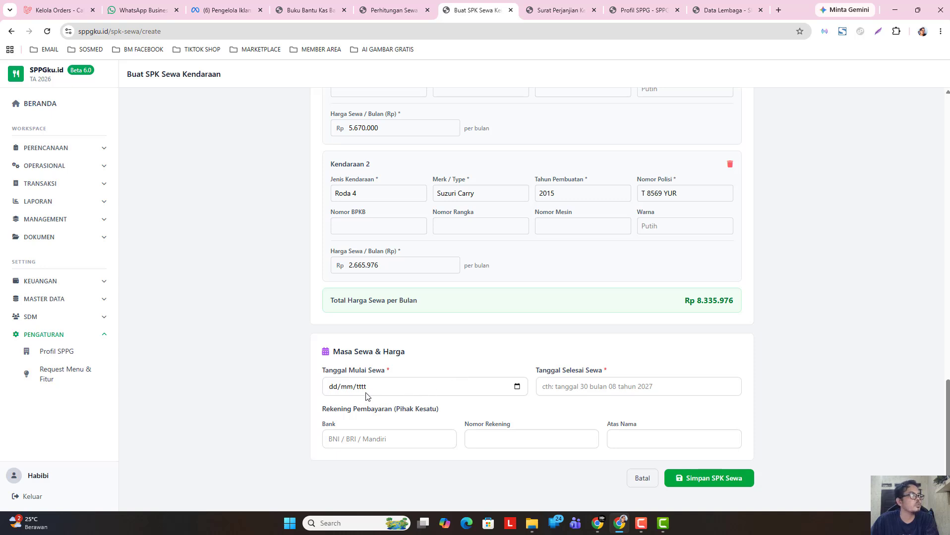
- Pick 11 May 2026 as Tanggal Mulai Sewa and enter 11 Mei 2030 as Tanggal Selesai Sewa
{"action": "left_click", "coordinate": [517, 389]}
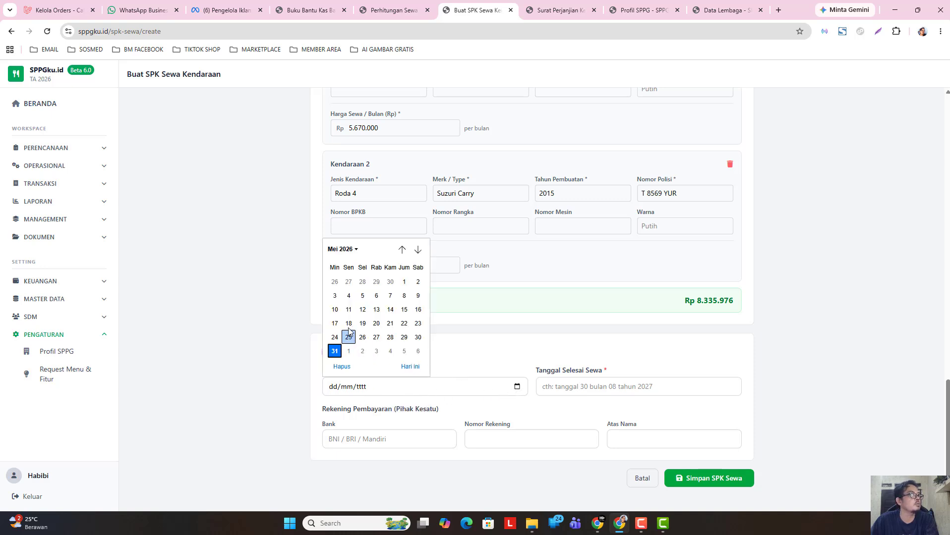
{"action": "left_click", "coordinate": [349, 309]}
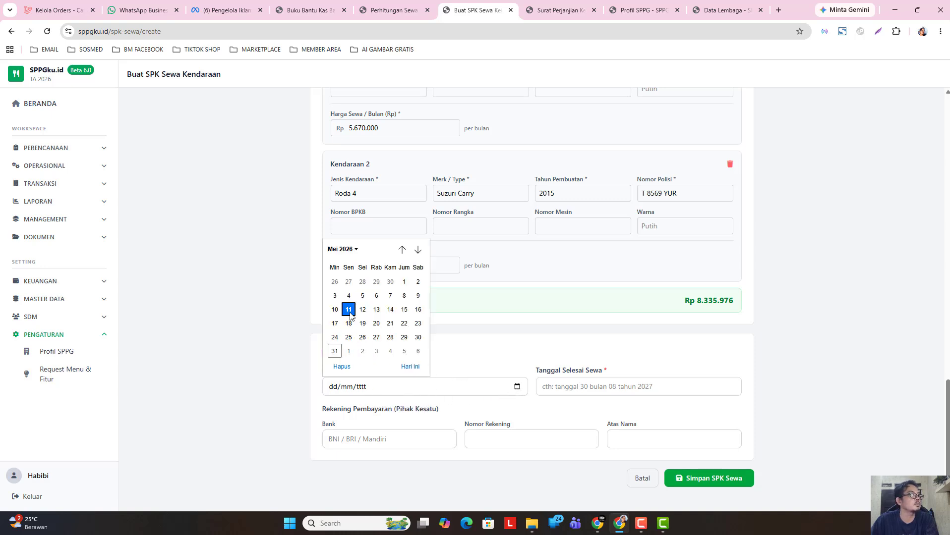
{"action": "left_click", "coordinate": [580, 390]}
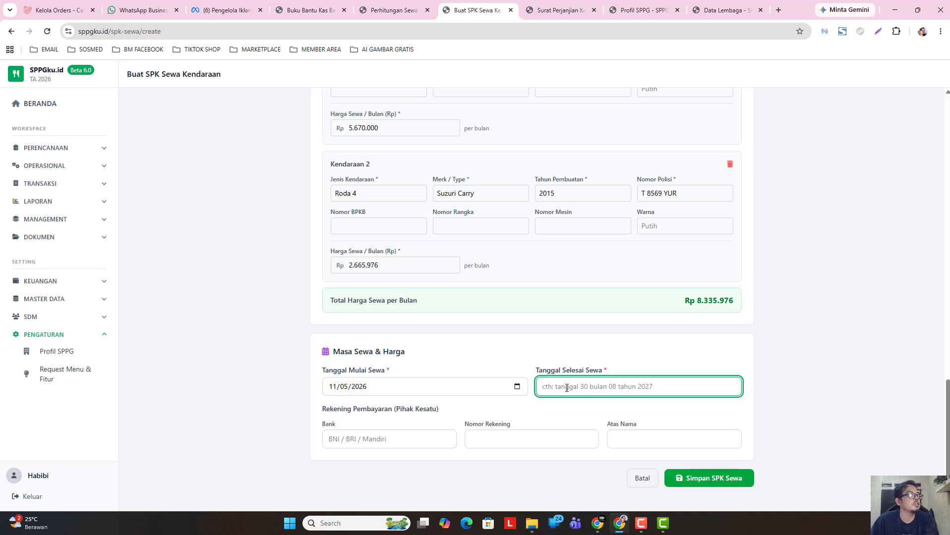
{"action": "left_click", "coordinate": [406, 14]}
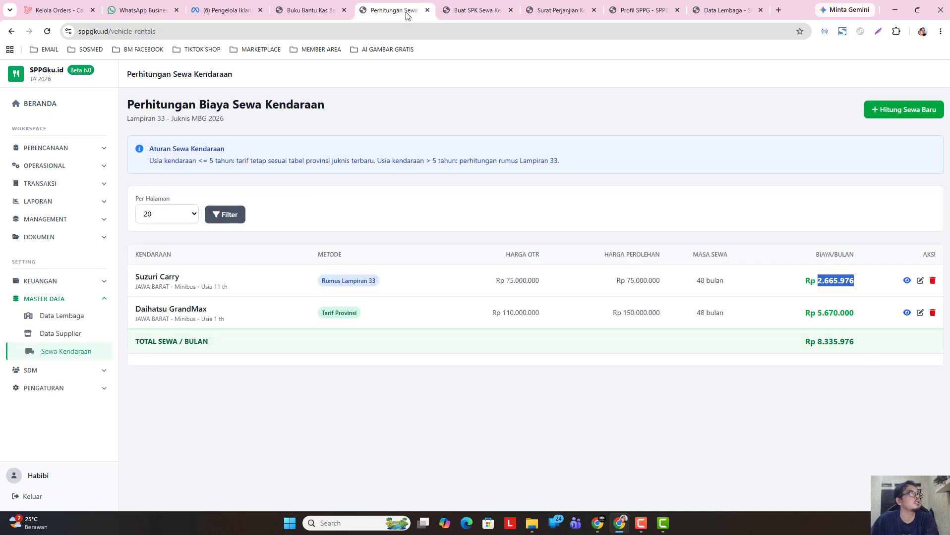
{"action": "left_click", "coordinate": [477, 10]}
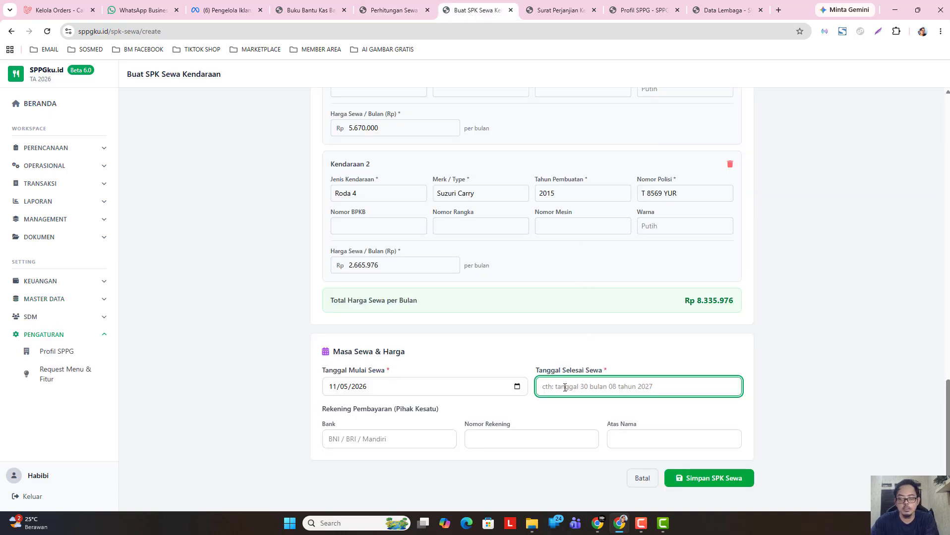
{"action": "type", "text": "11 "}
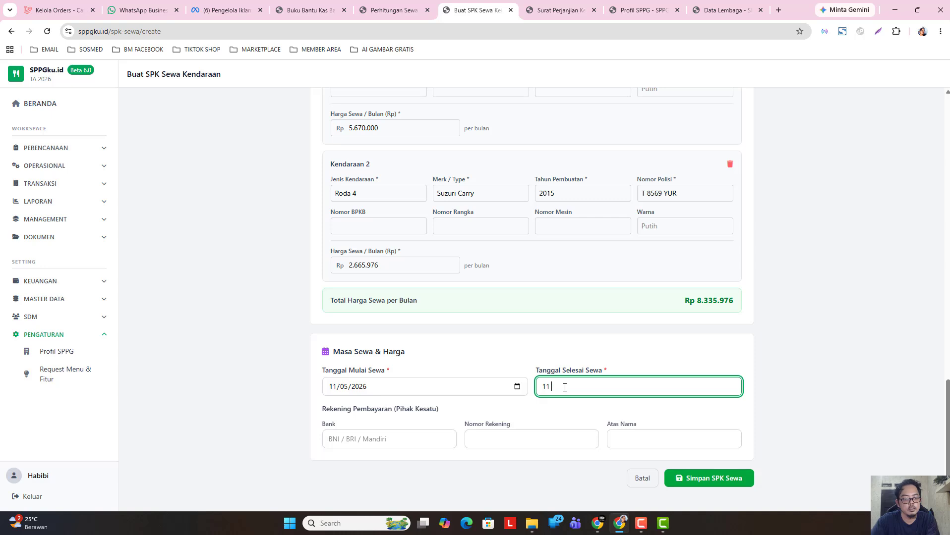
{"action": "type", "text": "Mei"}
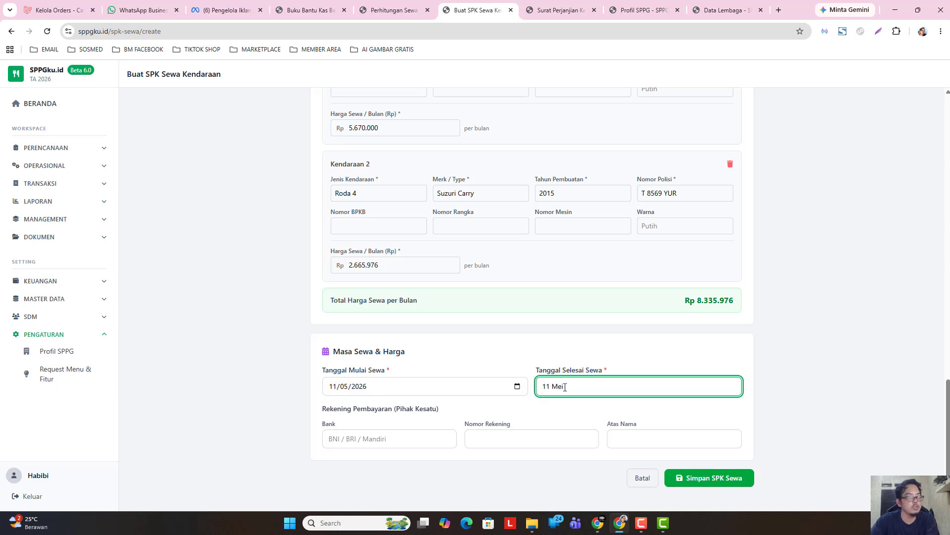
{"action": "type", "text": " 2030"}
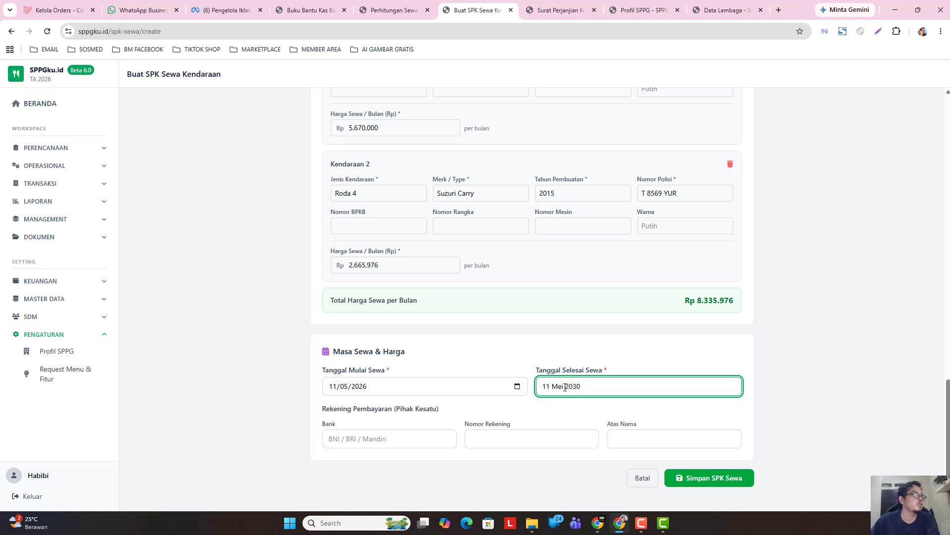
{"action": "left_click", "coordinate": [385, 427]}
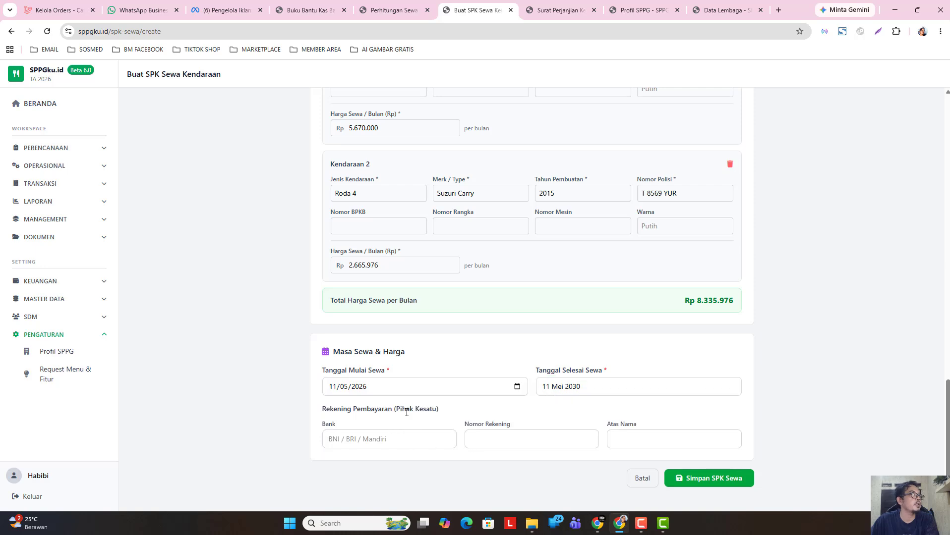
{"action": "left_click", "coordinate": [400, 440]}
- Enter Mandiri as the payment bank and begin typing the Nomor Rekening
{"action": "scroll", "coordinate": [401, 316], "scroll_direction": "up", "scroll_amount": 8}
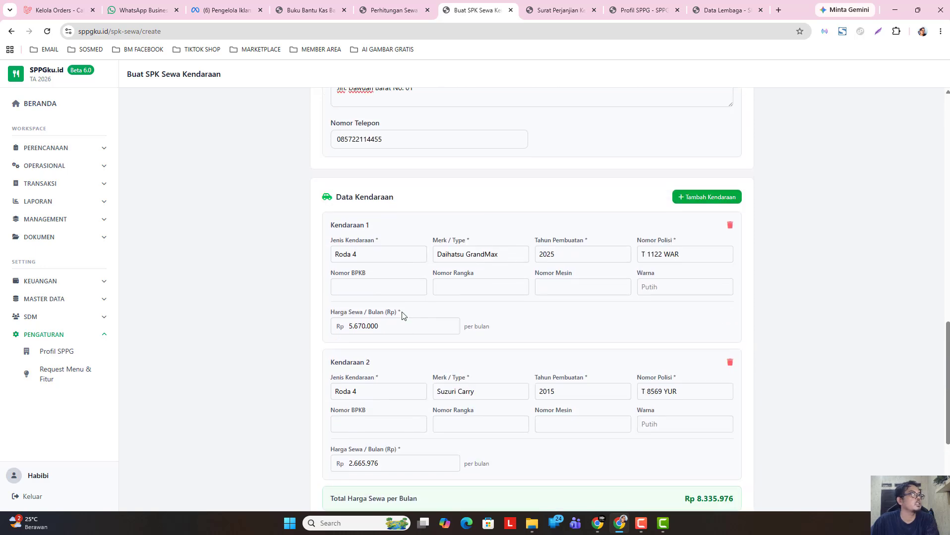
{"action": "scroll", "coordinate": [406, 297], "scroll_direction": "up", "scroll_amount": 10}
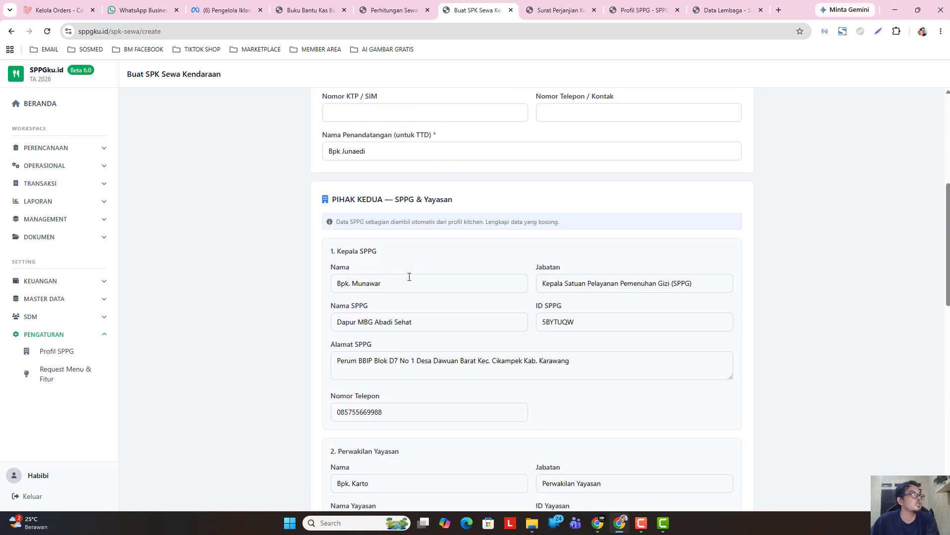
{"action": "scroll", "coordinate": [409, 278], "scroll_direction": "down", "scroll_amount": 2}
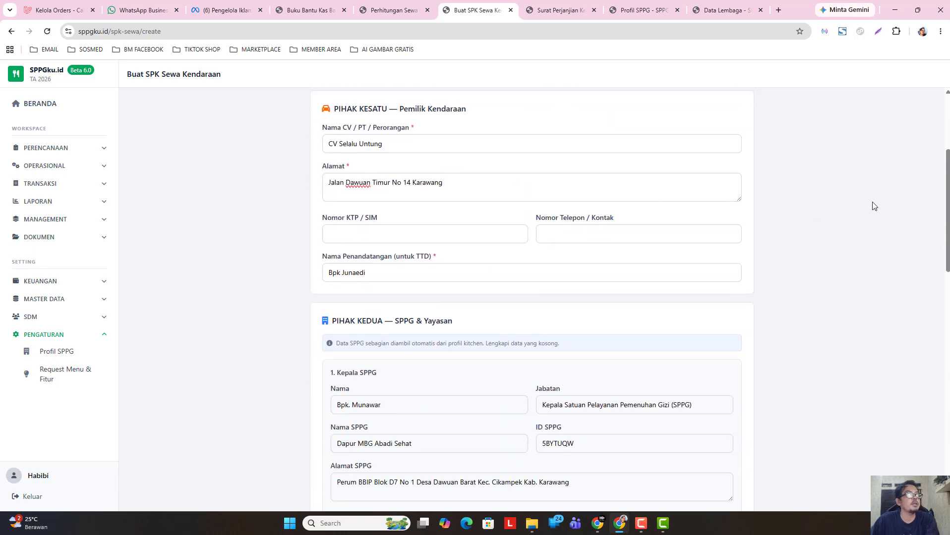
{"action": "scroll", "coordinate": [945, 198], "scroll_direction": "down", "scroll_amount": 5}
{"action": "scroll", "coordinate": [397, 446], "scroll_direction": "down", "scroll_amount": 15}
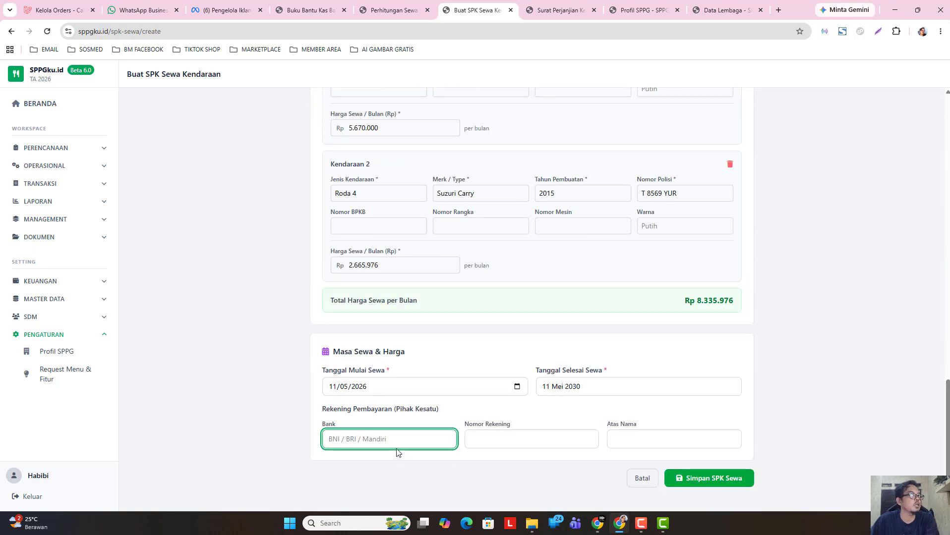
{"action": "type", "text": "Mandiri"}
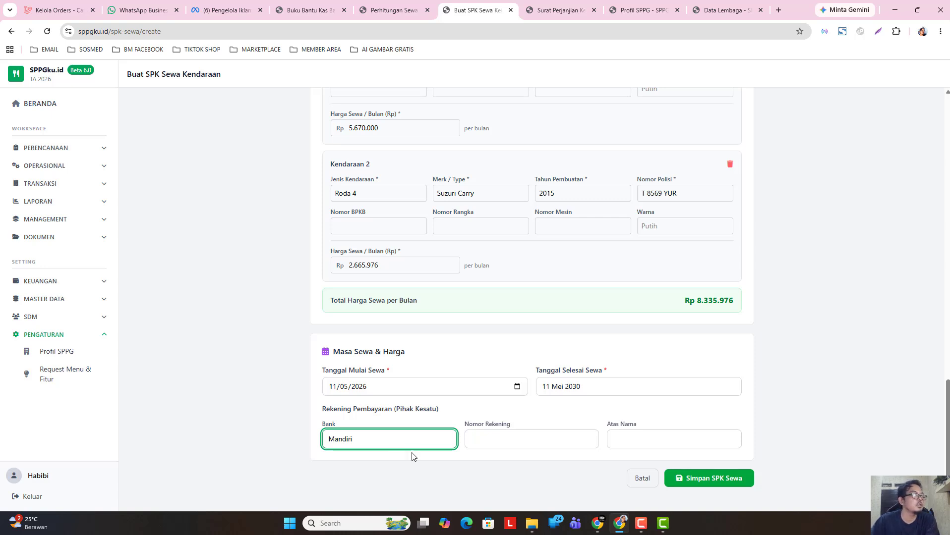
{"action": "left_click", "coordinate": [505, 440]}
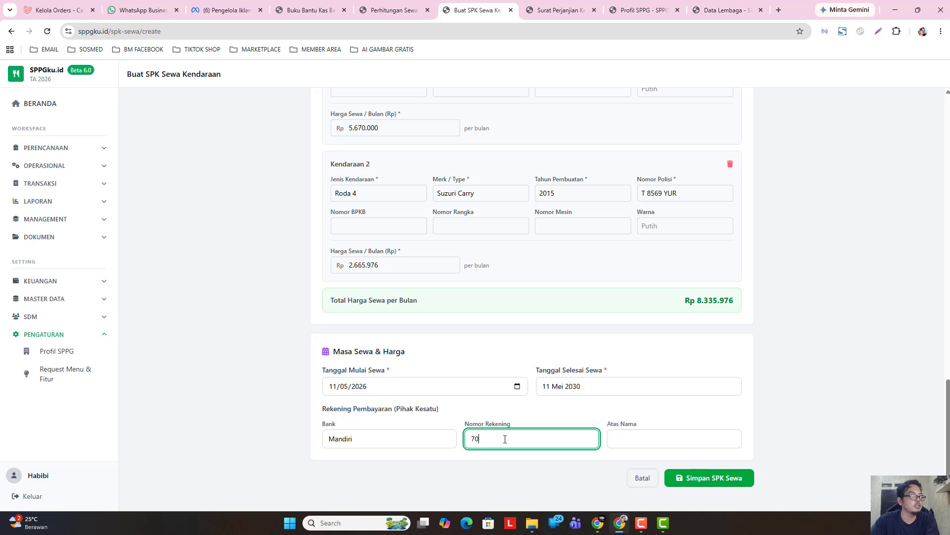
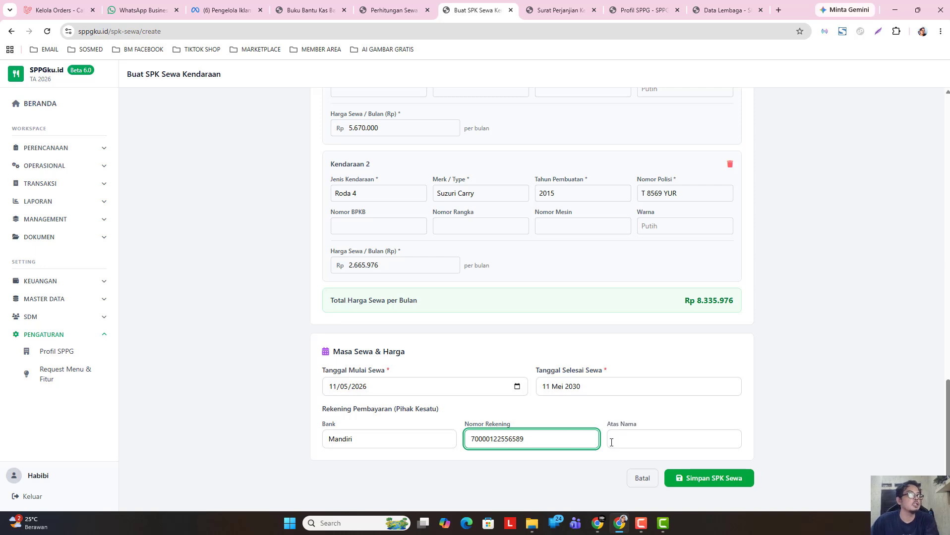
- Copy the signatory's name and paste it into the Atas Nama account holder field
{"action": "left_click", "coordinate": [633, 442]}
{"action": "scroll", "coordinate": [497, 405], "scroll_direction": "up", "scroll_amount": 6}
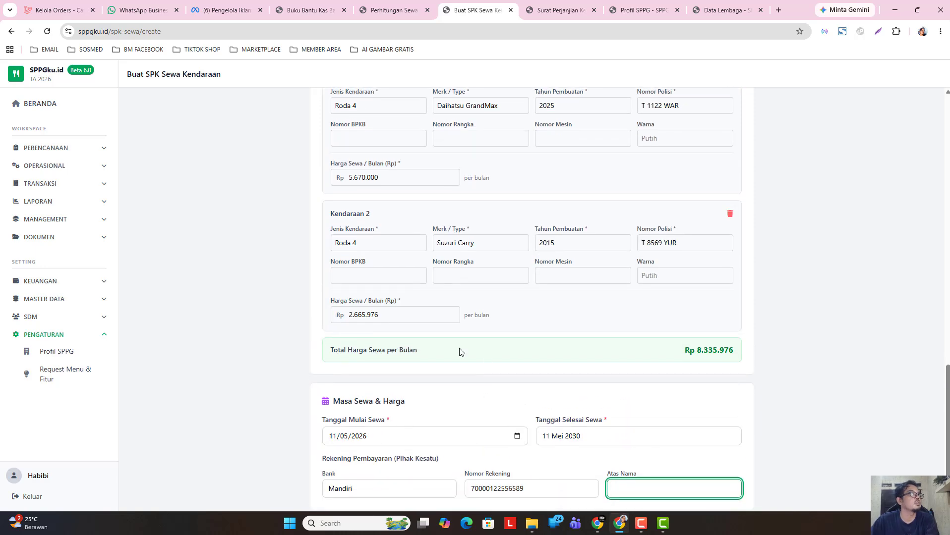
{"action": "scroll", "coordinate": [460, 352], "scroll_direction": "up", "scroll_amount": 6}
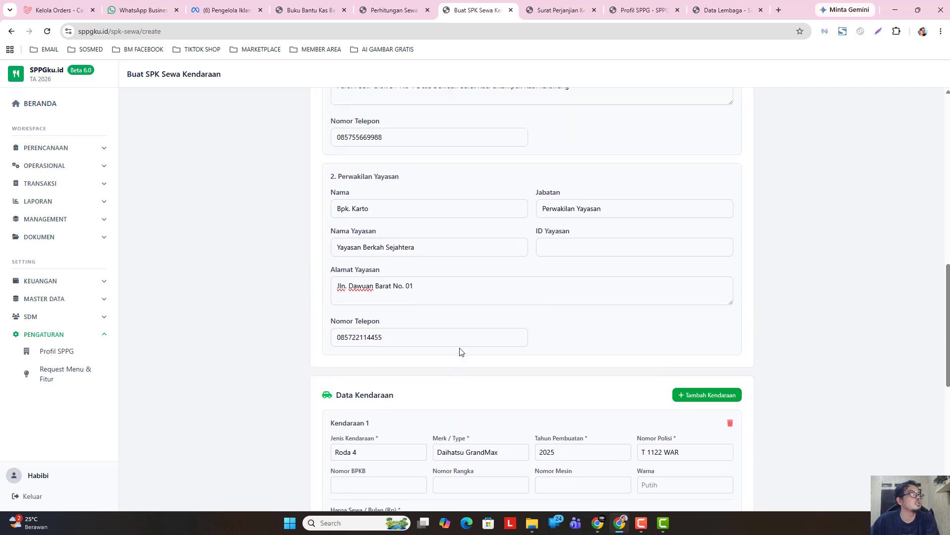
{"action": "scroll", "coordinate": [460, 352], "scroll_direction": "up", "scroll_amount": 4}
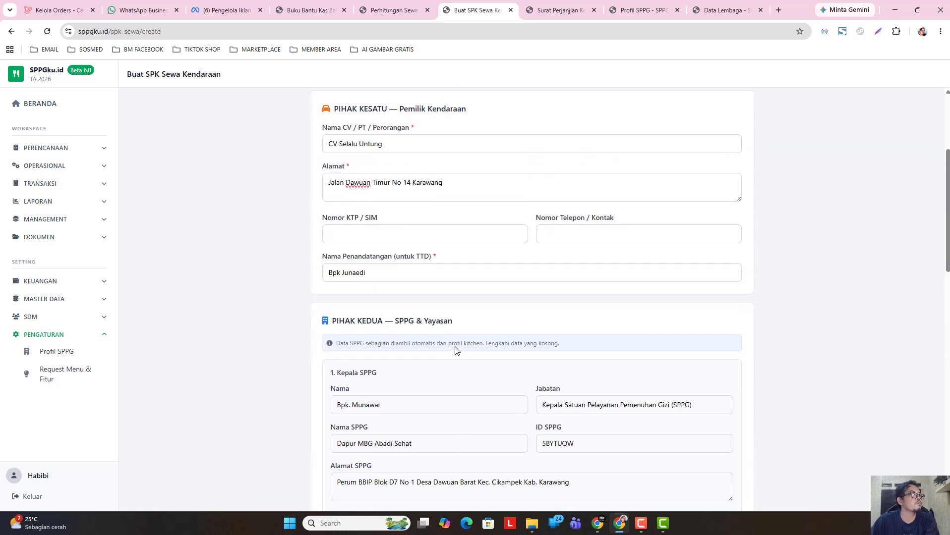
{"action": "left_click", "coordinate": [356, 274]}
{"action": "triple_click", "coordinate": [355, 274]}
{"action": "right_click", "coordinate": [355, 274]}
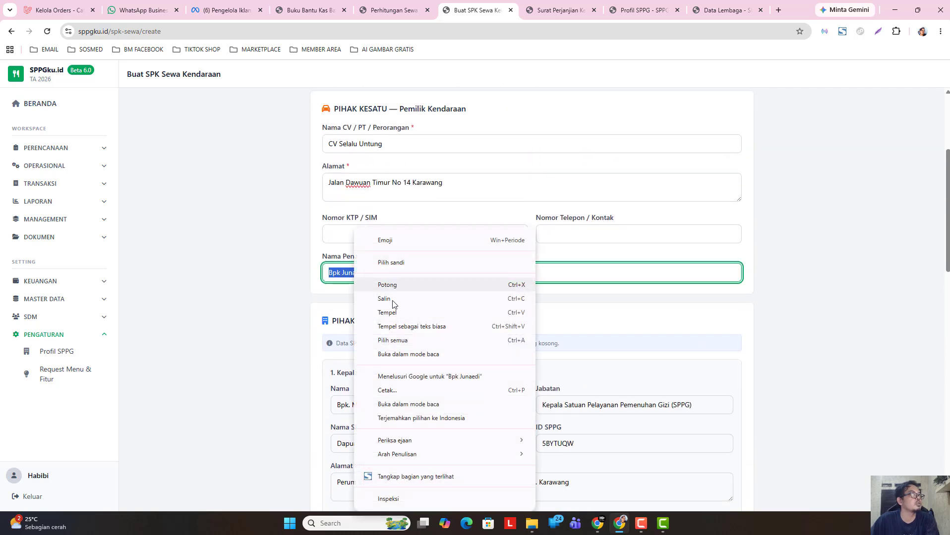
{"action": "left_click", "coordinate": [393, 303]}
{"action": "left_click", "coordinate": [285, 302]}
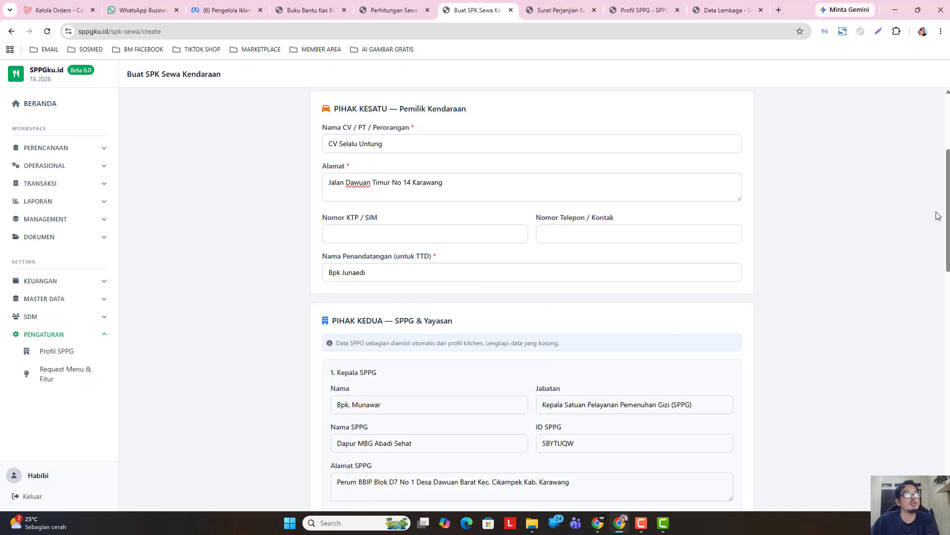
{"action": "left_click_drag", "start_coordinate": [947, 222], "coordinate": [875, 473]}
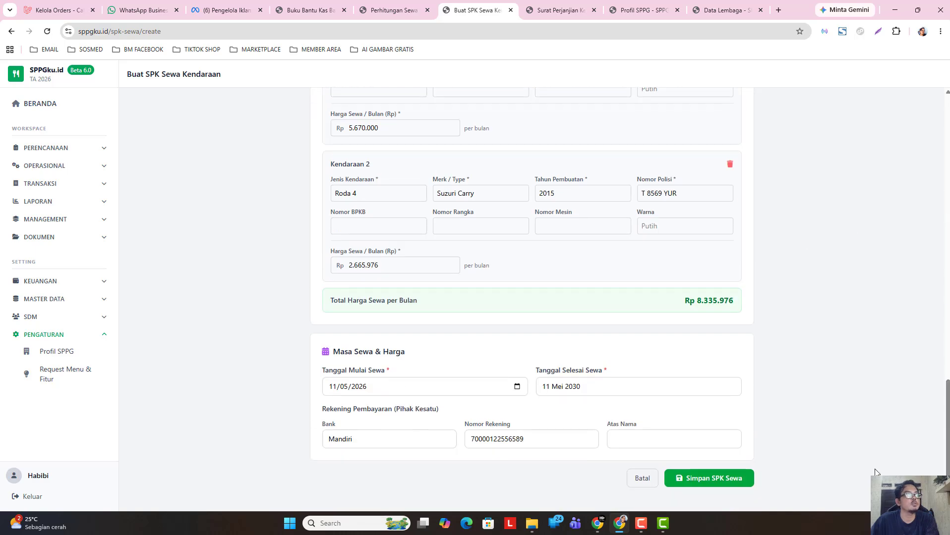
{"action": "right_click", "coordinate": [619, 440]}
{"action": "left_click", "coordinate": [665, 304]}
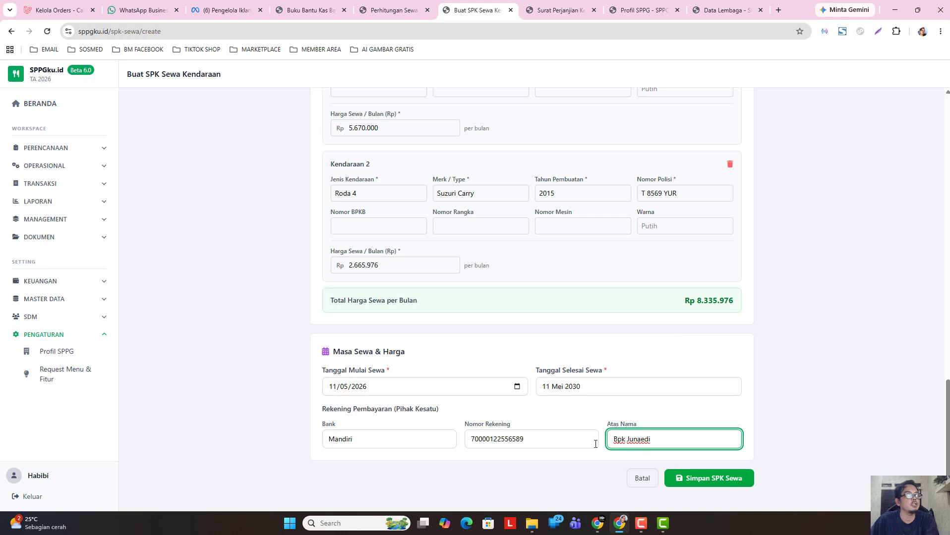
- Replace the pasted account holder name with 'CV Selalu Untung'
{"action": "triple_click", "coordinate": [634, 439]}
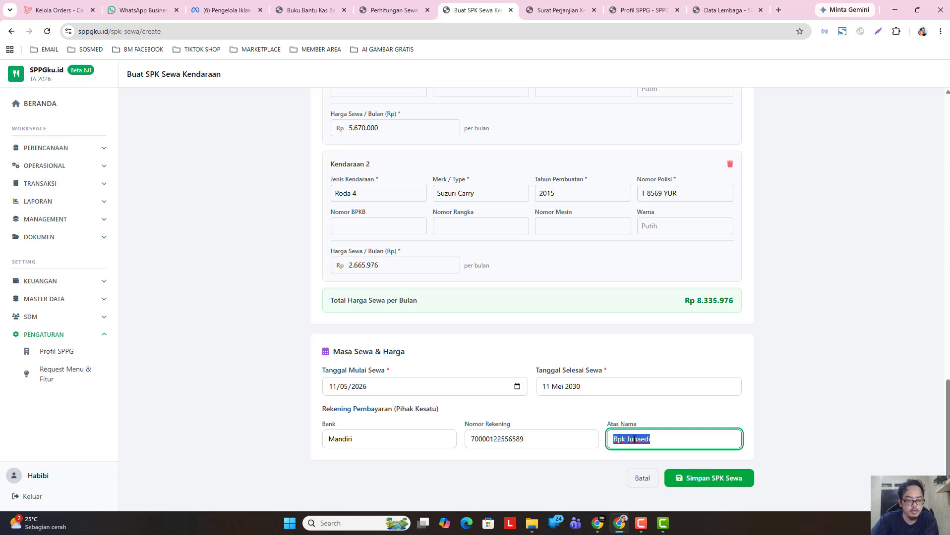
{"action": "type", "text": "CV Sel"}
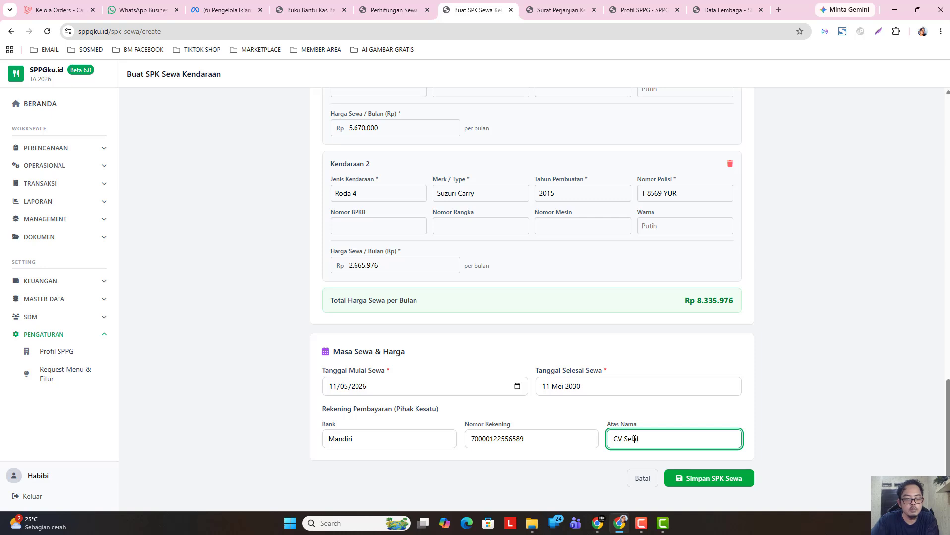
{"action": "type", "text": "alu Untung"}
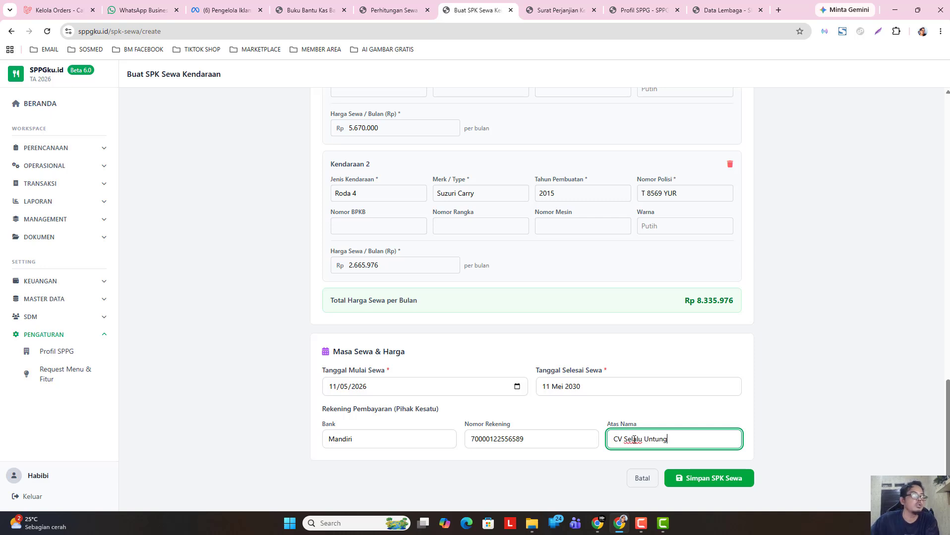
{"action": "left_click", "coordinate": [799, 425]}
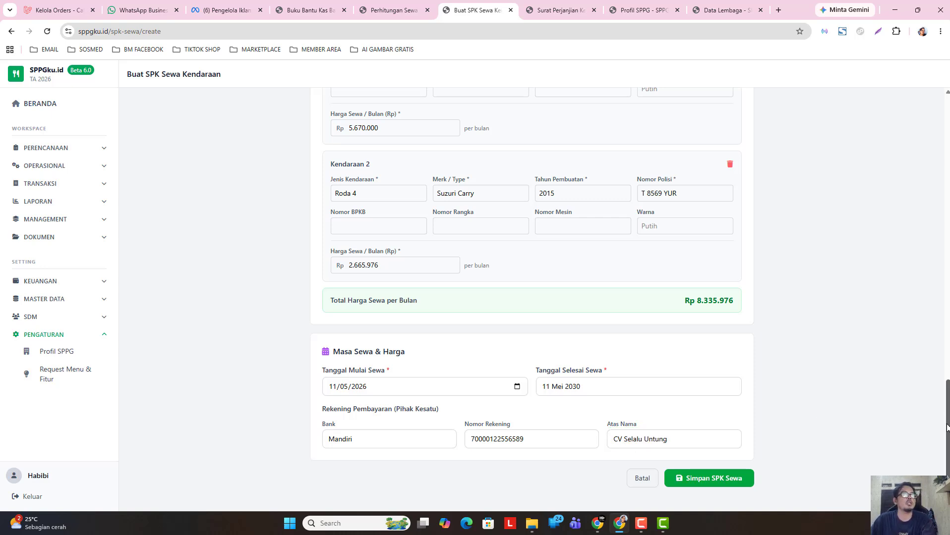
{"action": "left_click_drag", "start_coordinate": [947, 418], "coordinate": [927, 445]}
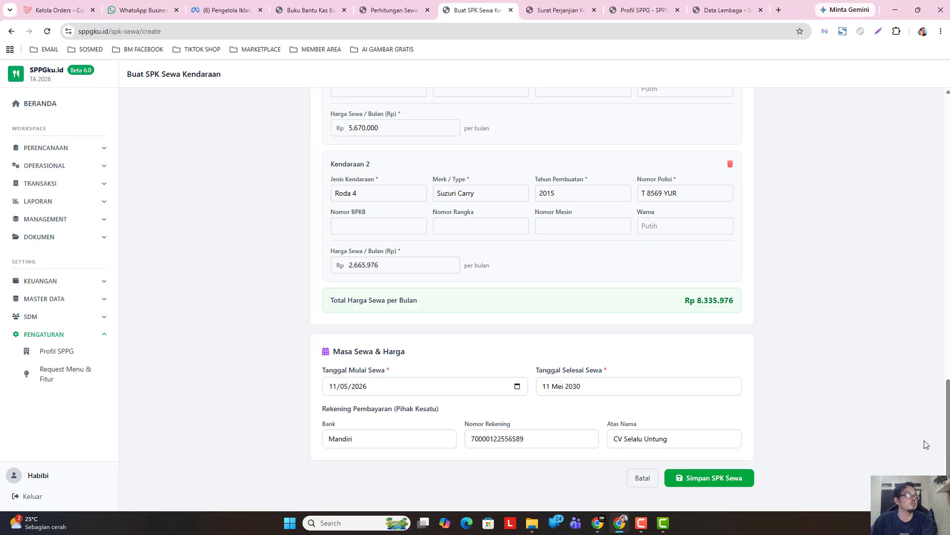
- Save SPK 001/SPK-SK/K120/MEI/2026, open its detail page and generate the PDF preview
{"action": "left_click", "coordinate": [712, 483]}
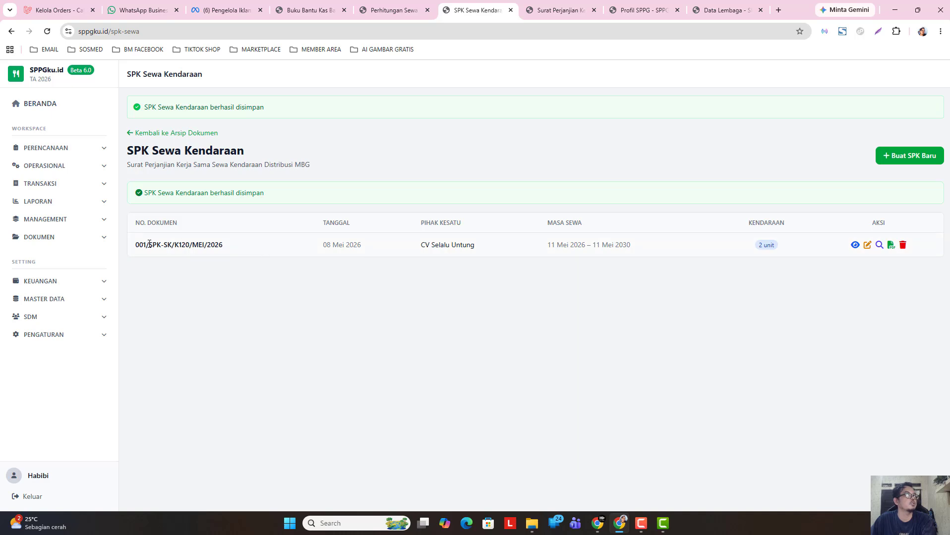
{"action": "left_click", "coordinate": [854, 245]}
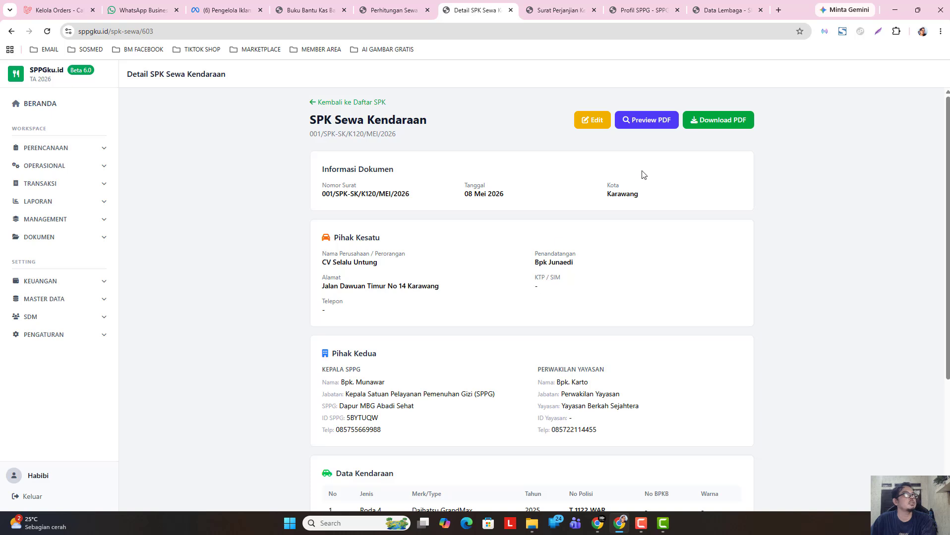
{"action": "left_click", "coordinate": [644, 120]}
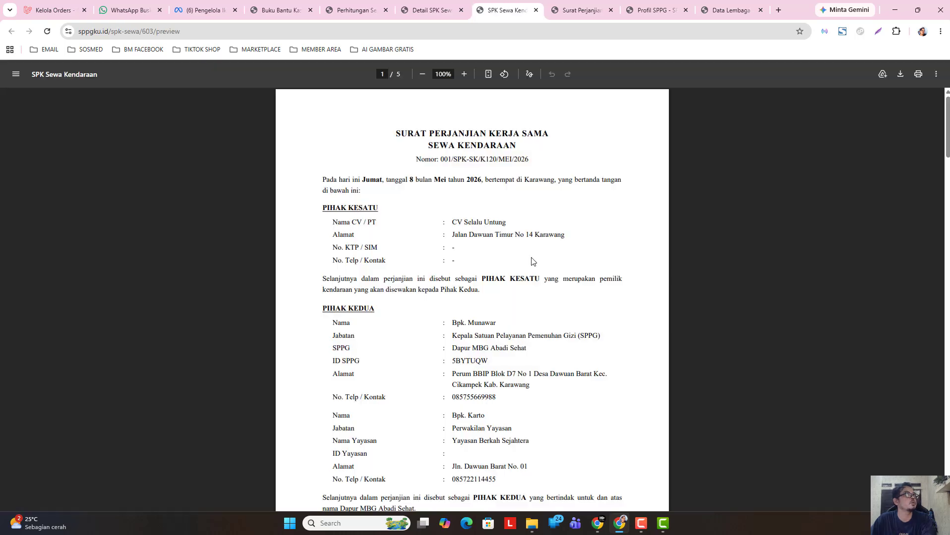
- Look over the agreement PDF's opening page, then return to the Detail SPK tab
{"action": "left_click_drag", "start_coordinate": [401, 134], "coordinate": [549, 134]}
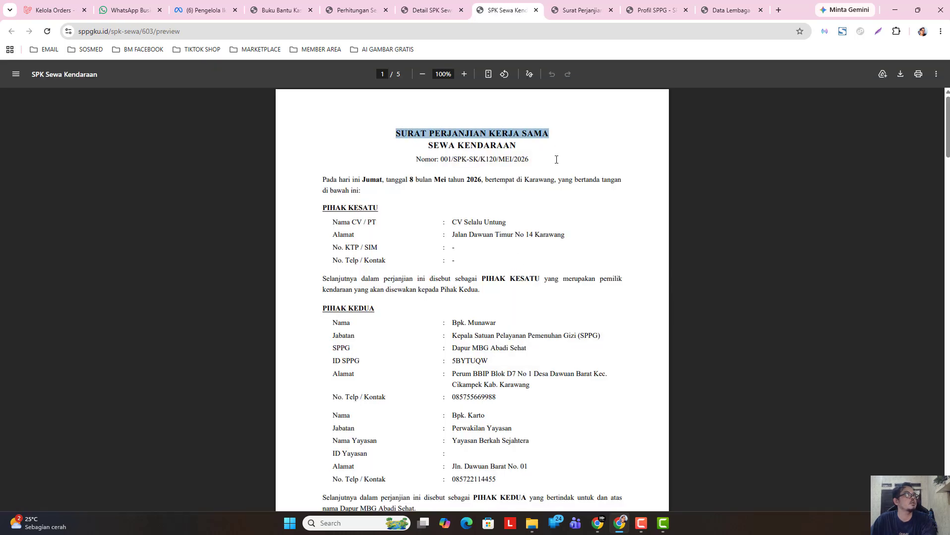
{"action": "left_click", "coordinate": [493, 187]}
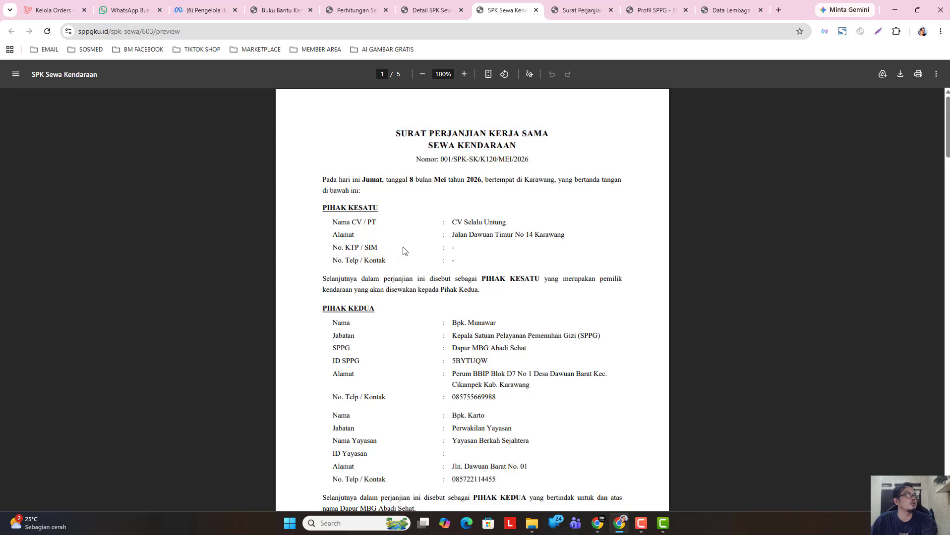
{"action": "scroll", "coordinate": [463, 274], "scroll_direction": "down", "scroll_amount": 1}
{"action": "scroll", "coordinate": [457, 255], "scroll_direction": "down", "scroll_amount": 4}
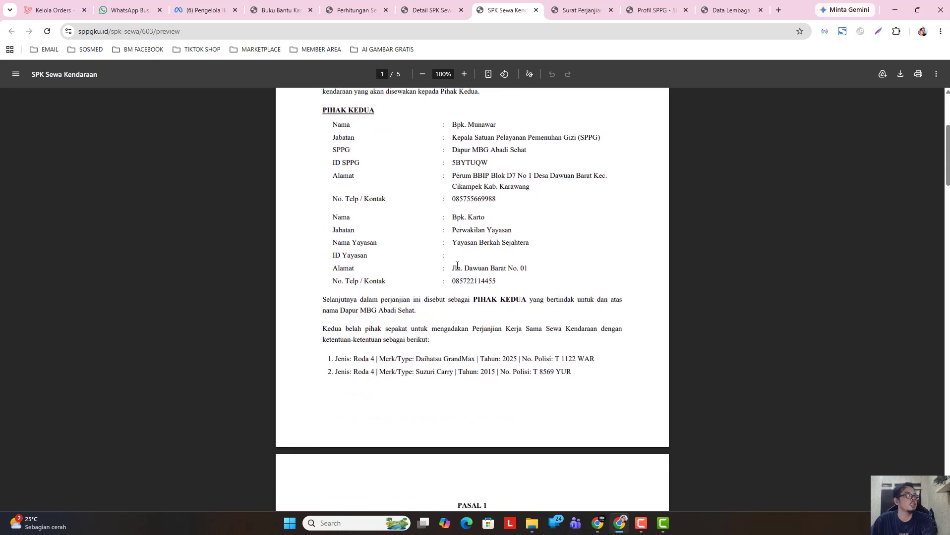
{"action": "left_click", "coordinate": [432, 10]}
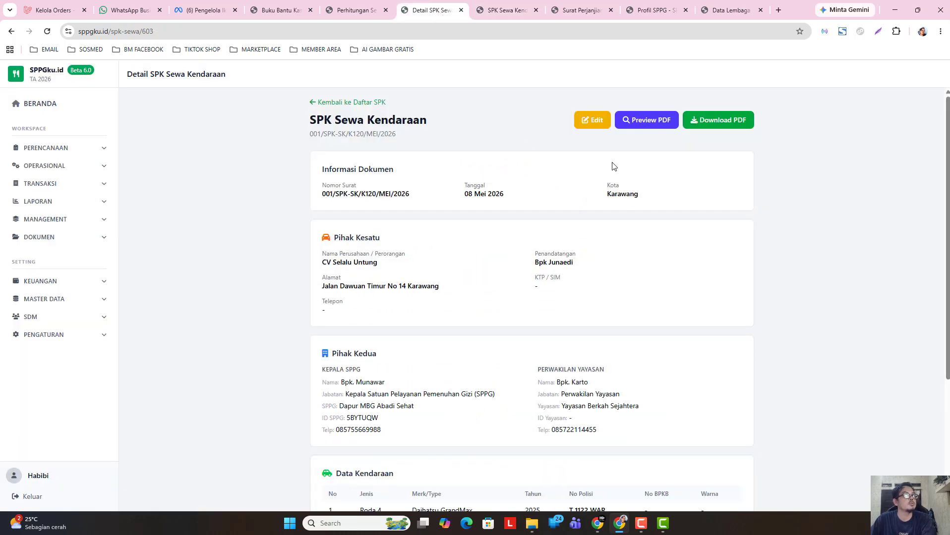
- Open the saved SPK in edit mode and visit its KTP/SIM and Telepon fields
{"action": "left_click", "coordinate": [593, 120]}
{"action": "scroll", "coordinate": [444, 277], "scroll_direction": "down", "scroll_amount": 2}
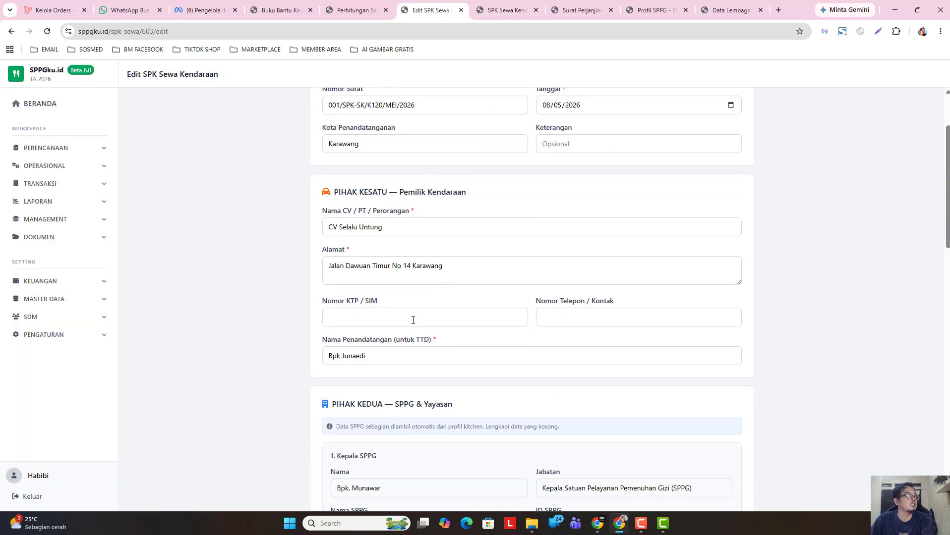
{"action": "left_click", "coordinate": [357, 323]}
{"action": "left_click", "coordinate": [561, 317]}
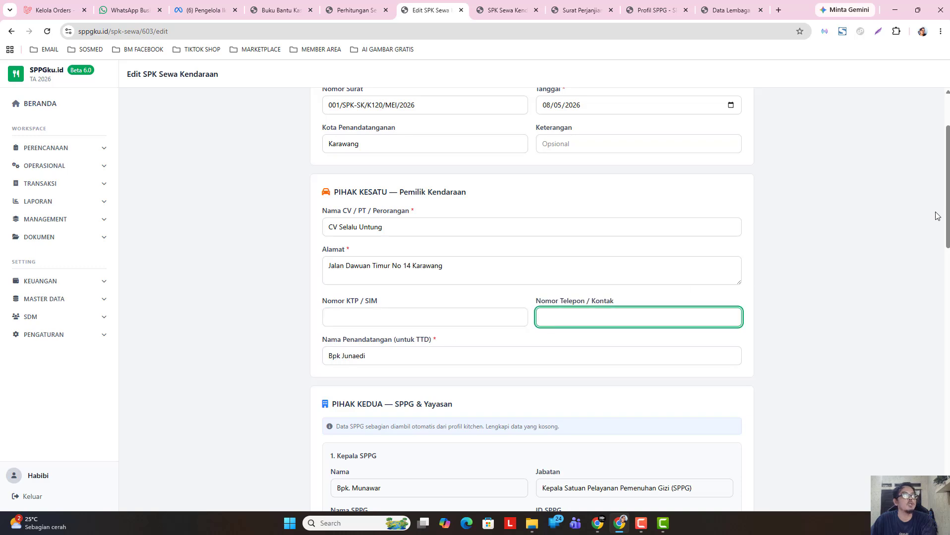
{"action": "left_click_drag", "start_coordinate": [946, 213], "coordinate": [843, 131]}
- Review the PDF's clauses, checking Pasal 3's two-vehicle total of Rp 8.335.976 per month
{"action": "left_click", "coordinate": [505, 10]}
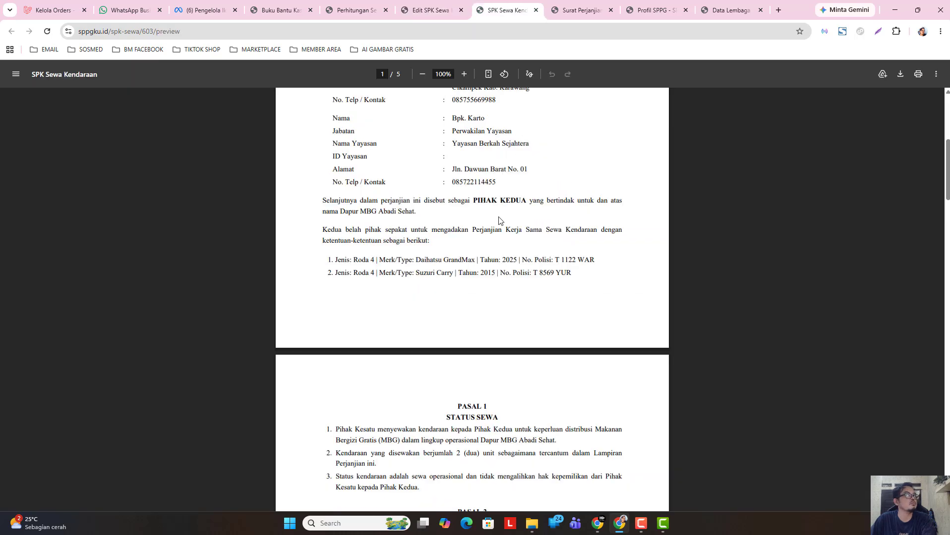
{"action": "scroll", "coordinate": [434, 242], "scroll_direction": "down", "scroll_amount": 4}
{"action": "scroll", "coordinate": [447, 225], "scroll_direction": "down", "scroll_amount": 2}
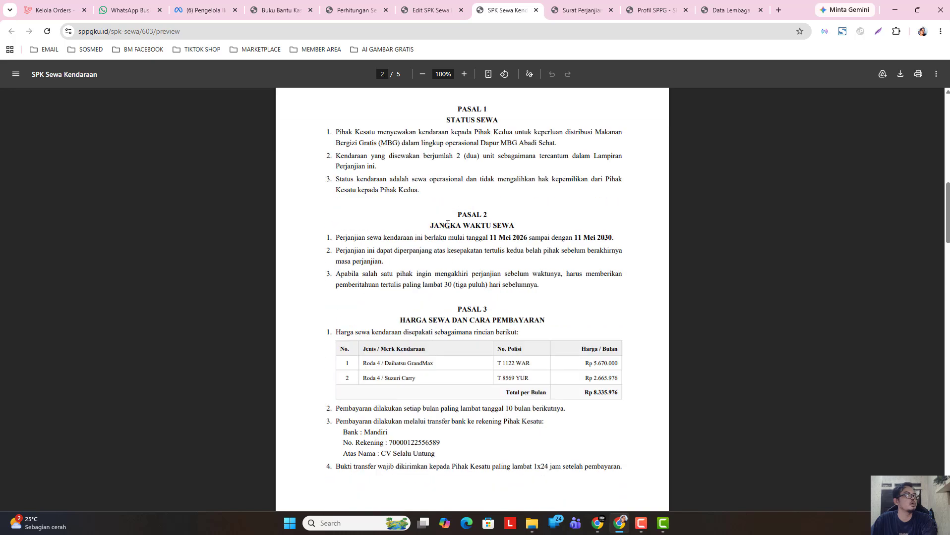
{"action": "scroll", "coordinate": [476, 300], "scroll_direction": "down", "scroll_amount": 2}
{"action": "left_click_drag", "start_coordinate": [362, 266], "coordinate": [635, 305]}
{"action": "left_click", "coordinate": [605, 299]}
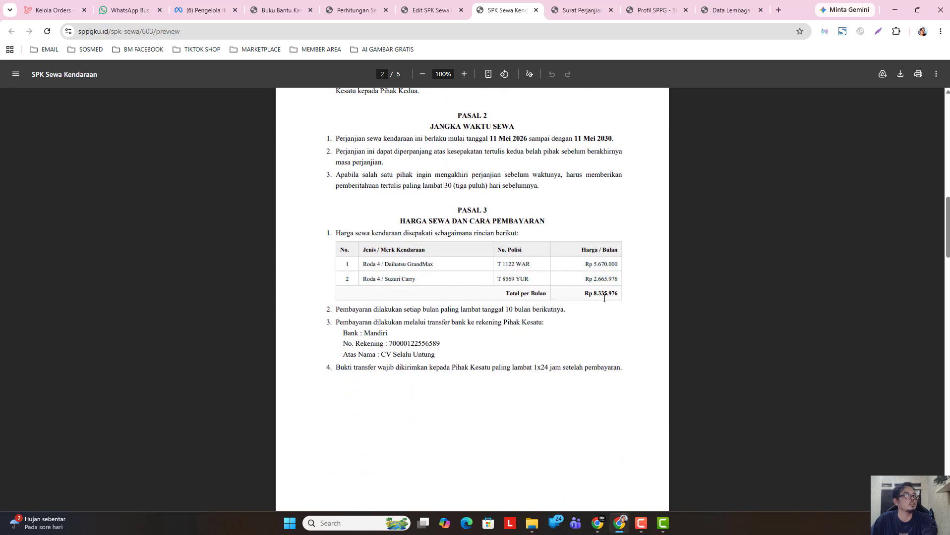
{"action": "triple_click", "coordinate": [607, 296]}
{"action": "left_click", "coordinate": [549, 347]}
{"action": "scroll", "coordinate": [475, 366], "scroll_direction": "down", "scroll_amount": 10}
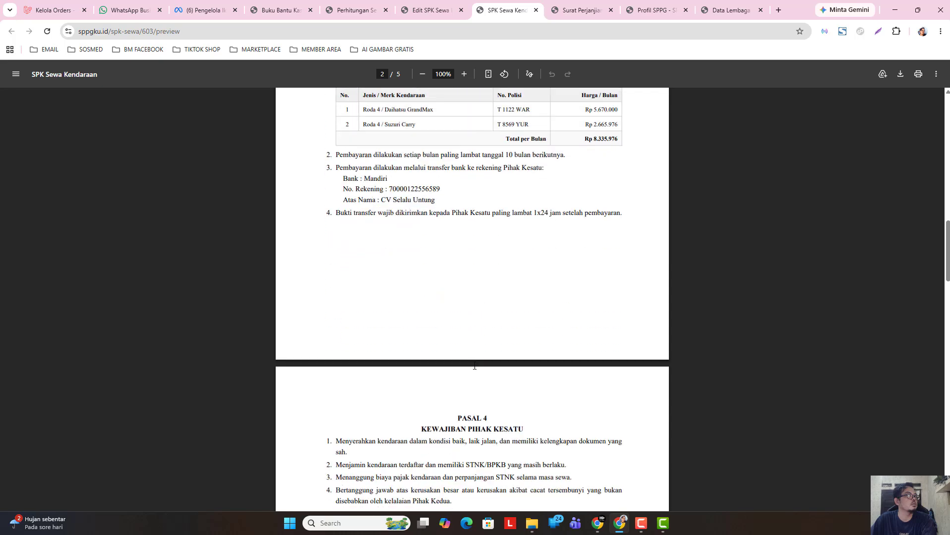
{"action": "scroll", "coordinate": [475, 366], "scroll_direction": "down", "scroll_amount": 5}
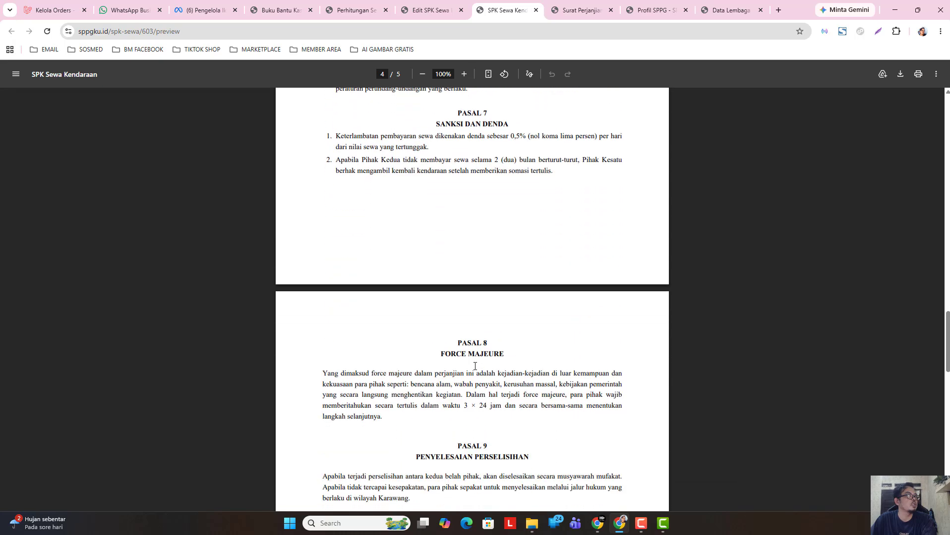
- Scroll through the agreement's Cetak print preview, then close it
{"action": "left_click", "coordinate": [918, 74]}
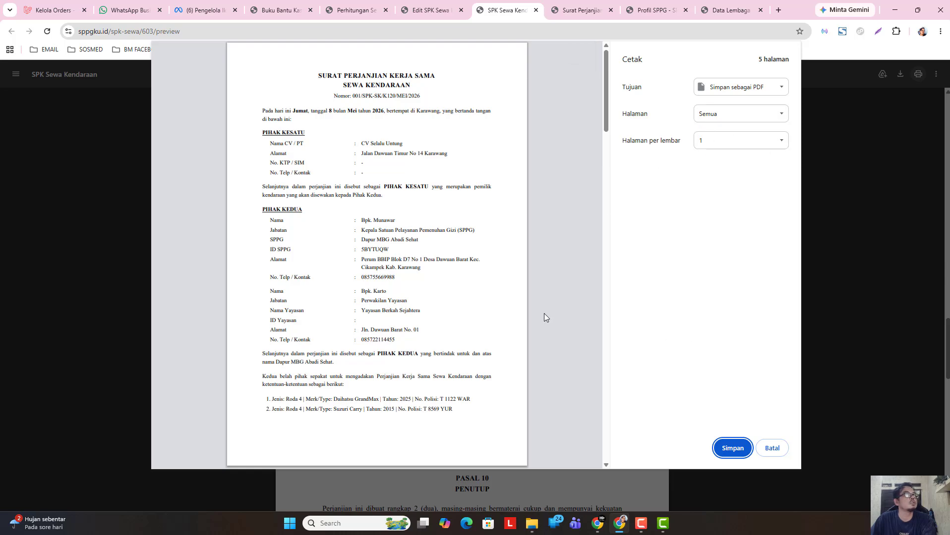
{"action": "scroll", "coordinate": [544, 314], "scroll_direction": "down", "scroll_amount": 6}
{"action": "scroll", "coordinate": [496, 357], "scroll_direction": "down", "scroll_amount": 3}
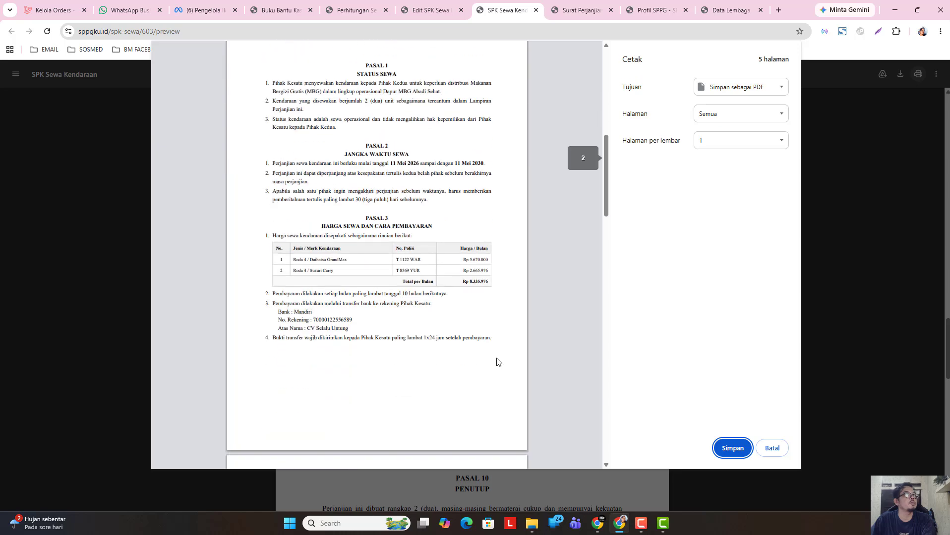
{"action": "left_click", "coordinate": [766, 448]}
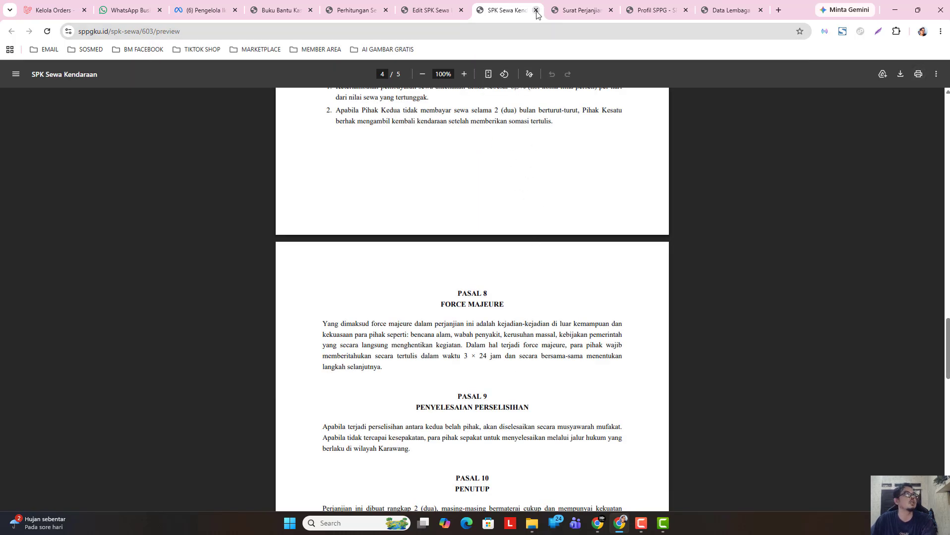
- Close the SPK Sewa PDF, Surat Perjanjian, Profil SPPG and Data Lembaga tabs
{"action": "left_click", "coordinate": [430, 14]}
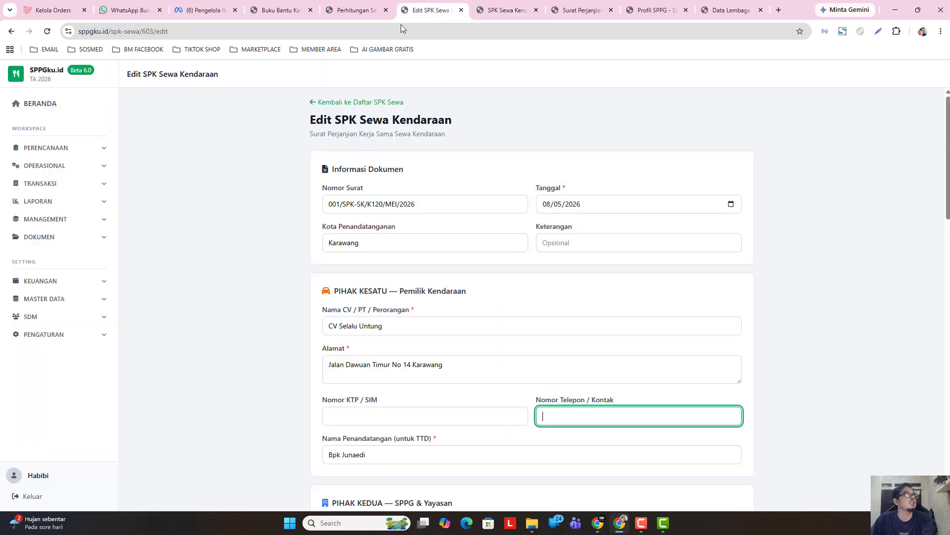
{"action": "left_click", "coordinate": [528, 16]}
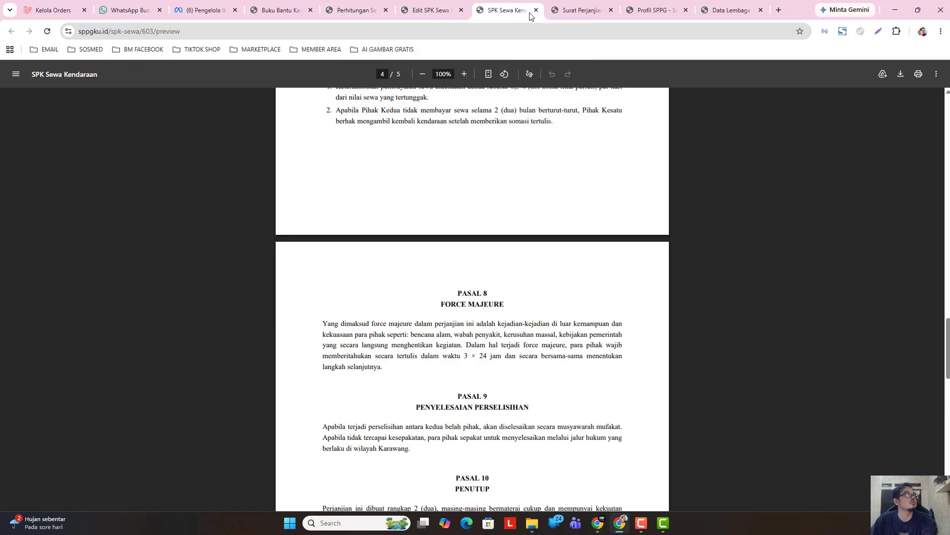
{"action": "left_click", "coordinate": [535, 11]}
{"action": "left_click", "coordinate": [536, 11]}
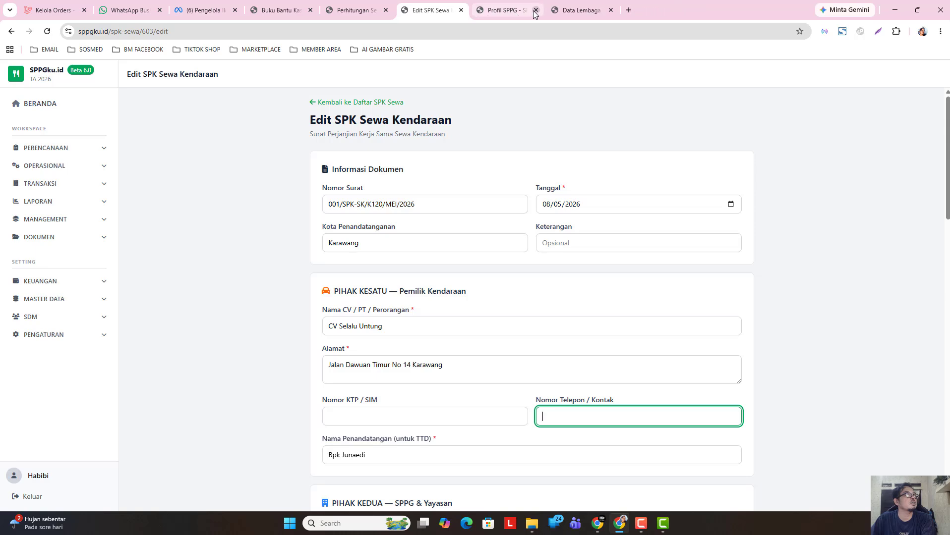
{"action": "left_click", "coordinate": [536, 11]}
{"action": "left_click", "coordinate": [535, 10]}
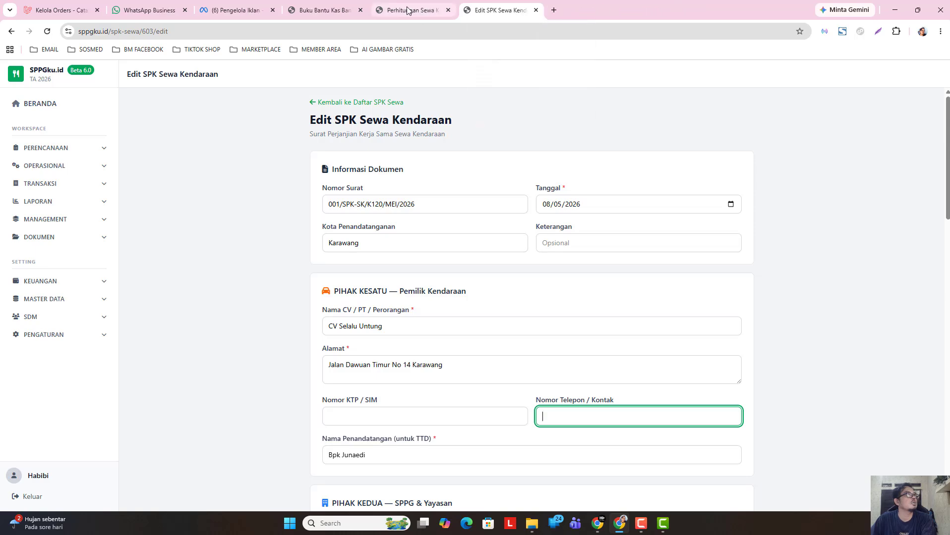
- Back on the Edit SPK Sewa form, expand DOKUMEN and bring up Arsip Dokumen's link menu
{"action": "left_click", "coordinate": [414, 11]}
{"action": "left_click", "coordinate": [490, 9]}
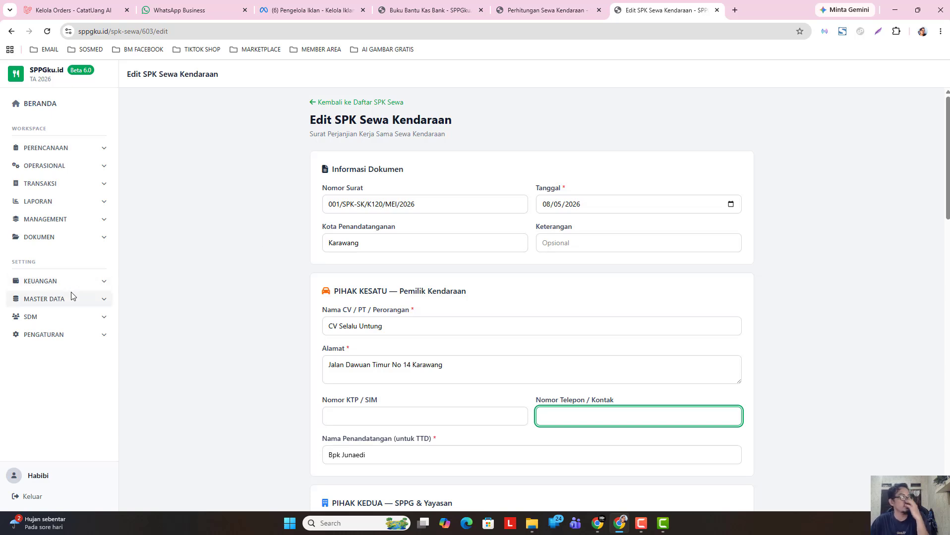
{"action": "left_click", "coordinate": [87, 240]}
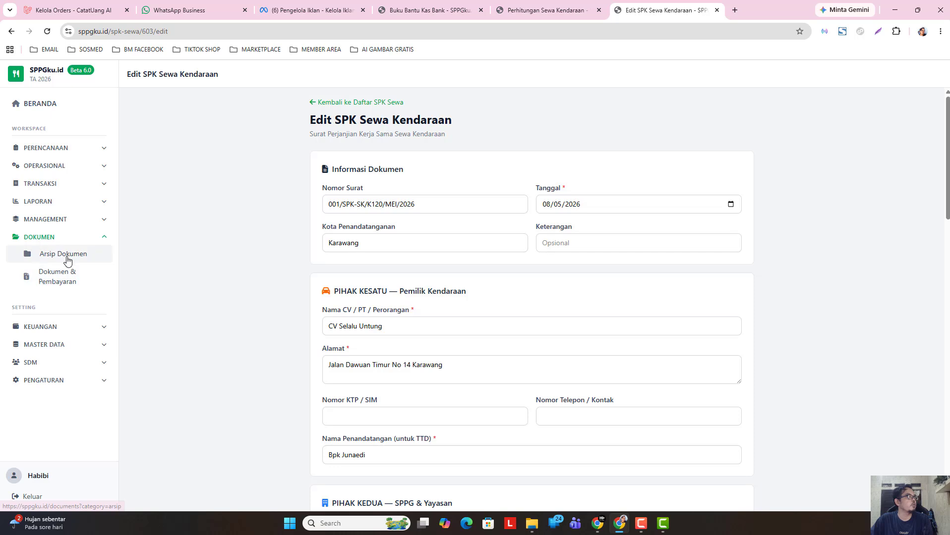
{"action": "right_click", "coordinate": [68, 259]}
- Open Arsip Dokumen in a new tab and start a new SPK Bahan Baku from MOU
{"action": "left_click", "coordinate": [107, 271]}
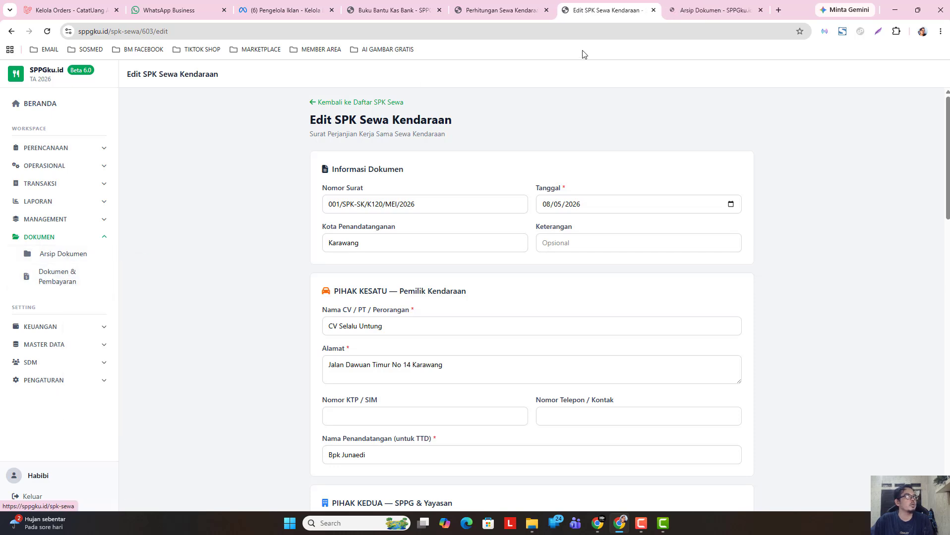
{"action": "key", "text": "ctrl+Tab"}
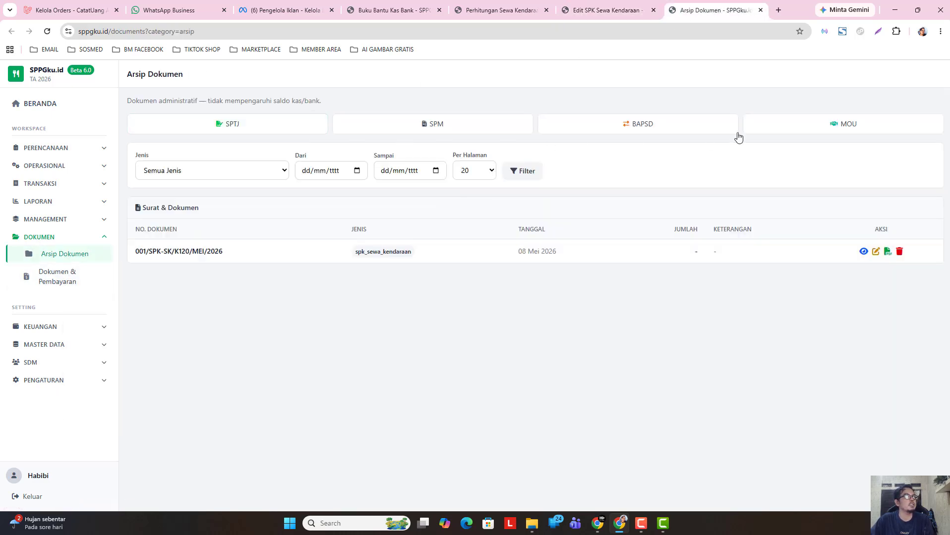
{"action": "left_click", "coordinate": [744, 131]}
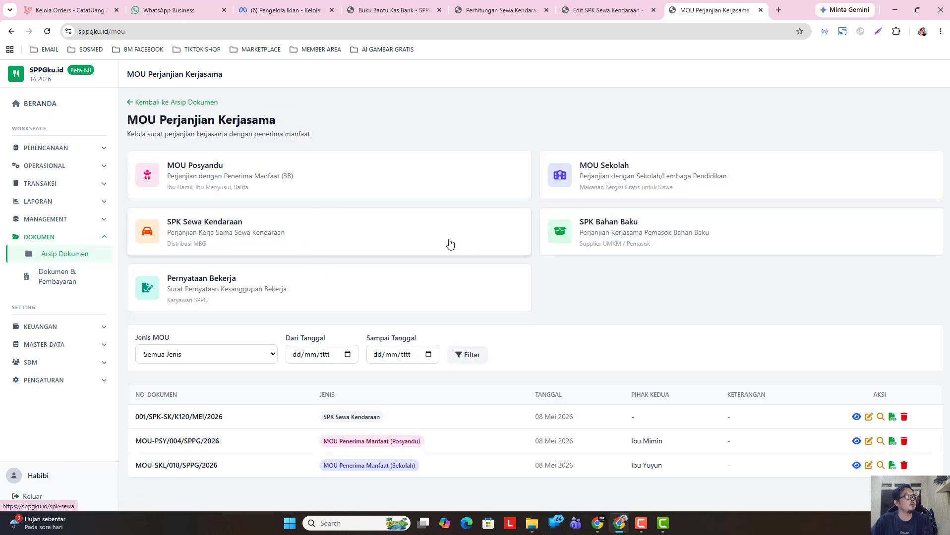
{"action": "left_click", "coordinate": [630, 233]}
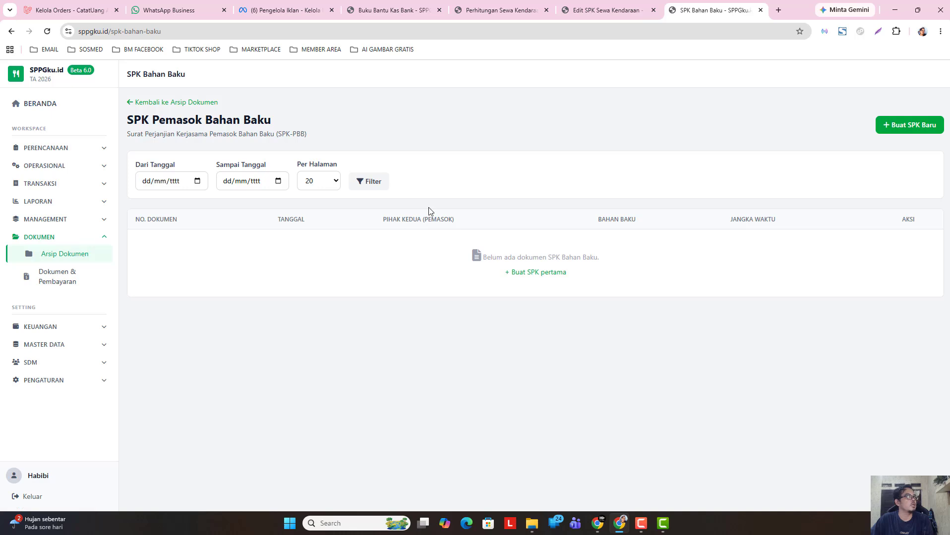
{"action": "left_click", "coordinate": [885, 128]}
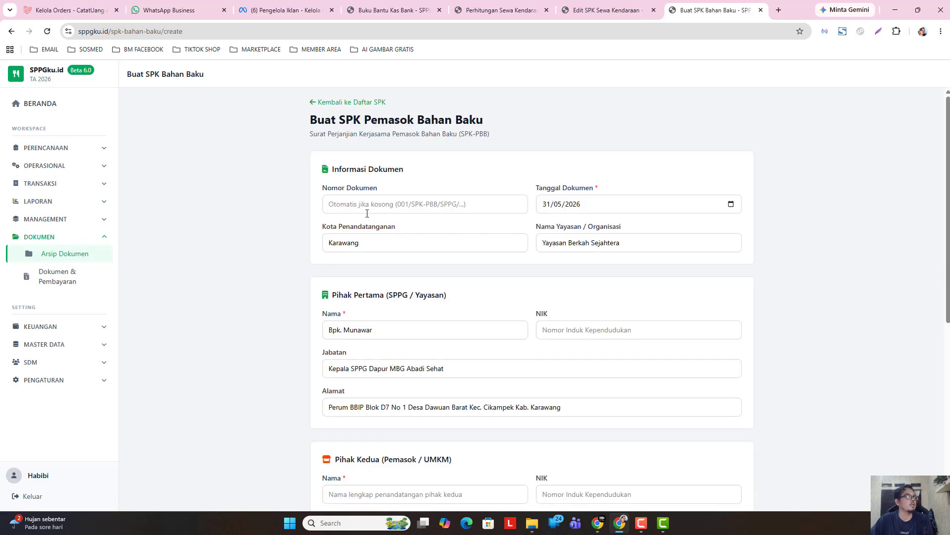
- Set the new supplier SPK's Tanggal Dokumen to 08/05/2026
{"action": "left_click", "coordinate": [729, 204]}
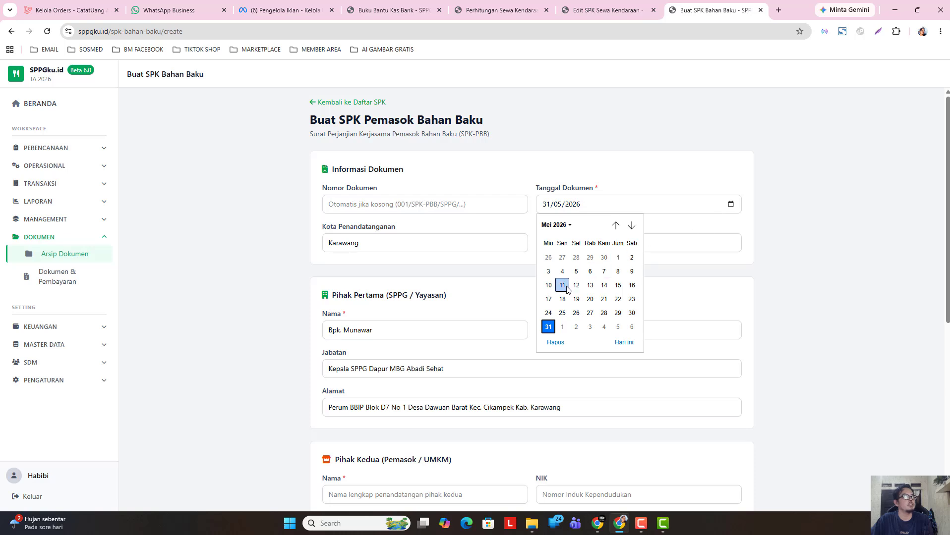
{"action": "left_click", "coordinate": [618, 272]}
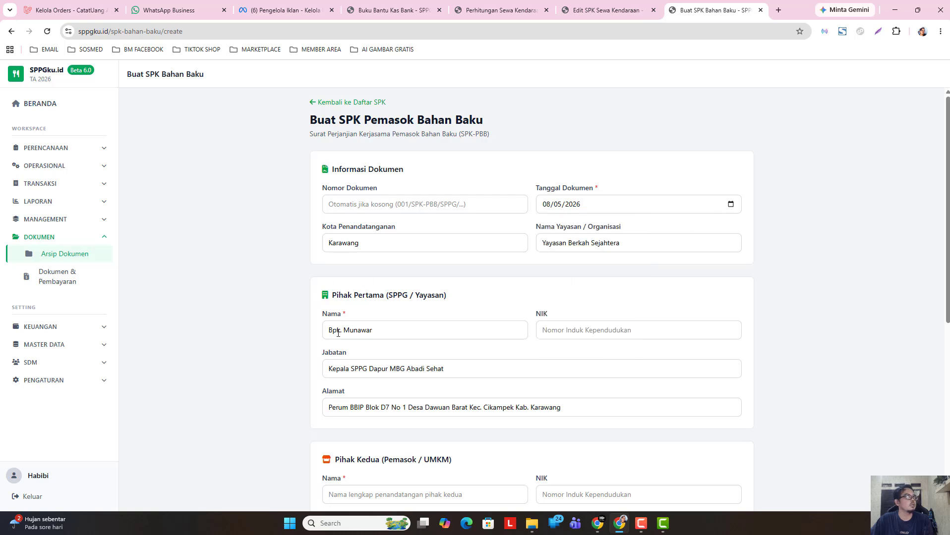
{"action": "scroll", "coordinate": [424, 330], "scroll_direction": "down", "scroll_amount": 3}
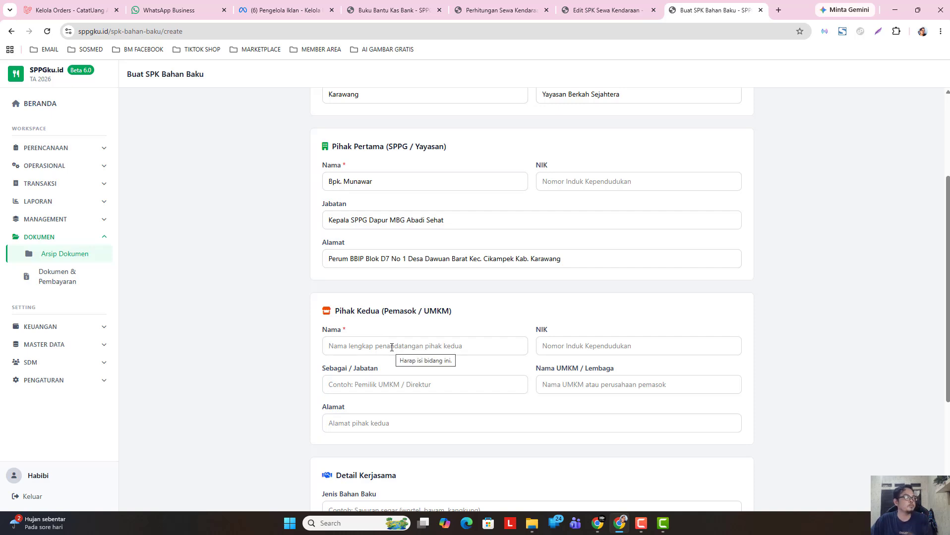
{"action": "left_click", "coordinate": [395, 11]}
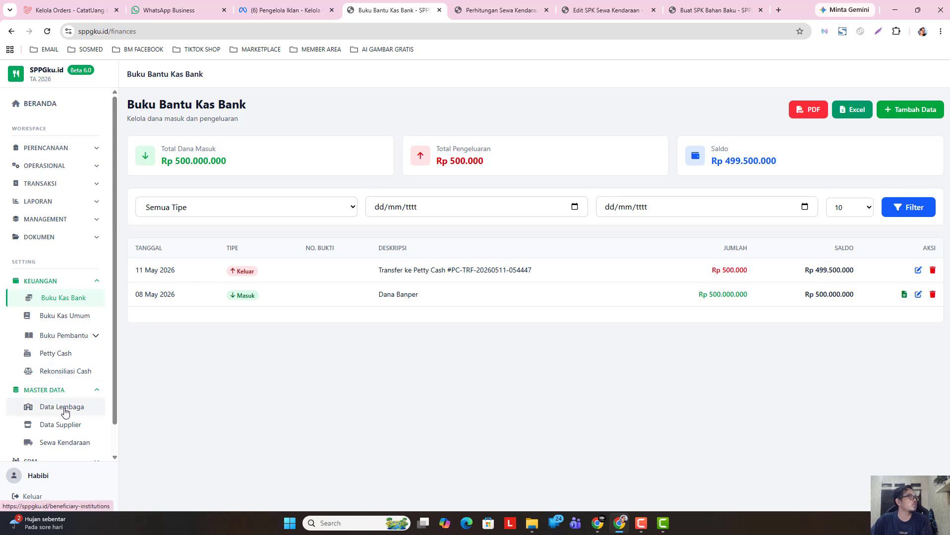
- Open Data Supplier in a new tab, showing Toko Berkah and Toko Sayur Sehat, then return to the form
{"action": "right_click", "coordinate": [61, 425]}
{"action": "left_click", "coordinate": [110, 272]}
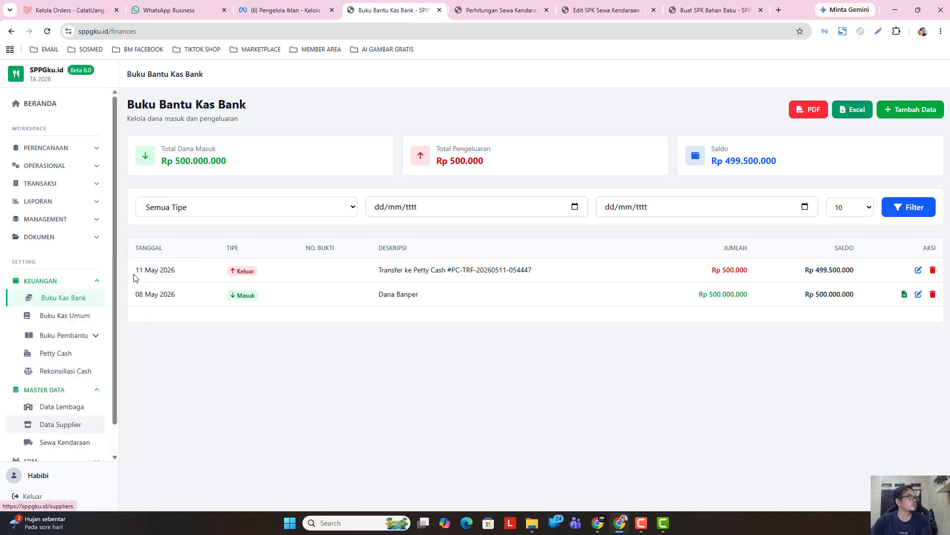
{"action": "left_click", "coordinate": [433, 12]}
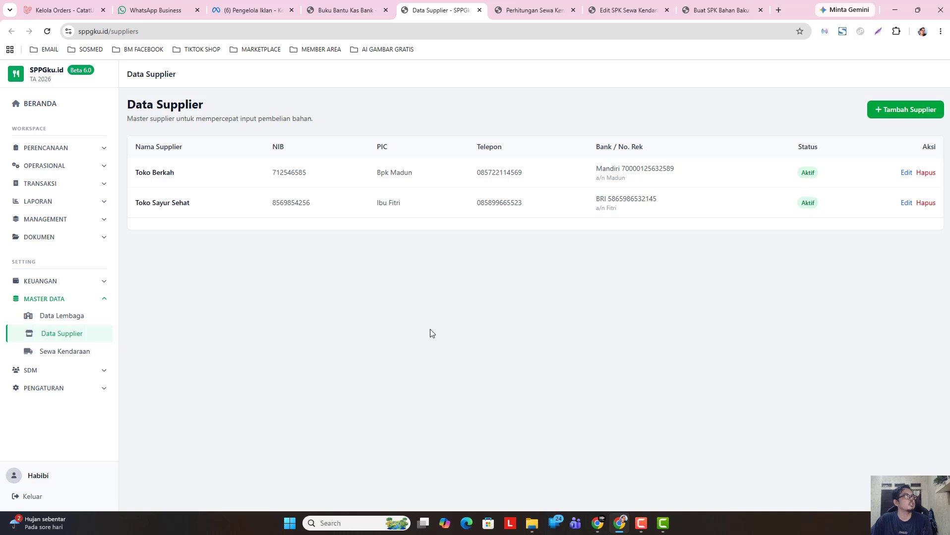
{"action": "left_click", "coordinate": [716, 10]}
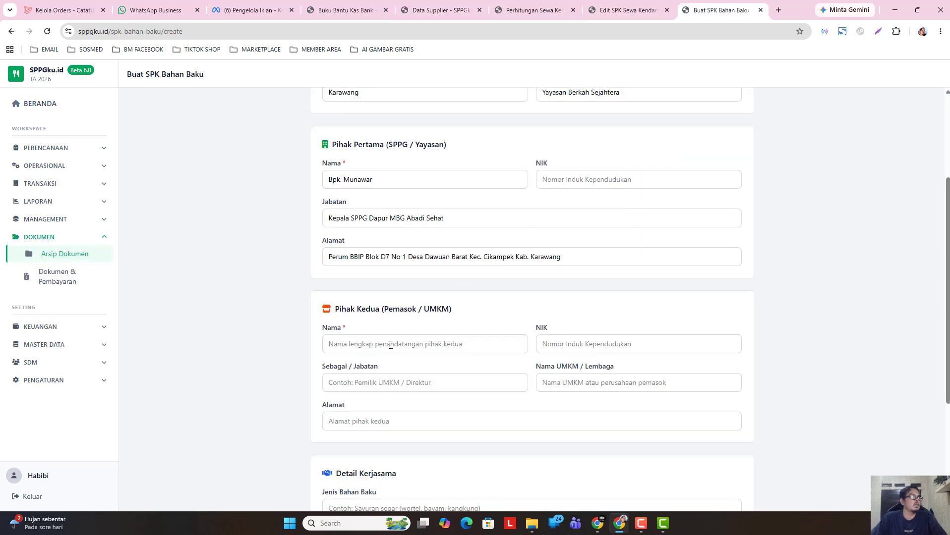
- Go through the supplier's name, NIK, position, address and raw-material type fields
{"action": "scroll", "coordinate": [391, 342], "scroll_direction": "down", "scroll_amount": 1}
{"action": "left_click", "coordinate": [394, 303]}
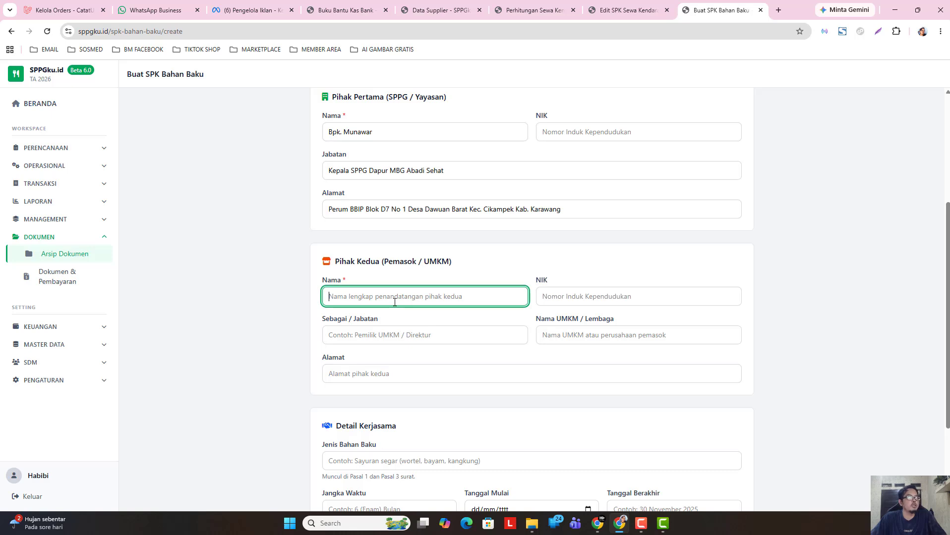
{"action": "left_click", "coordinate": [556, 295]}
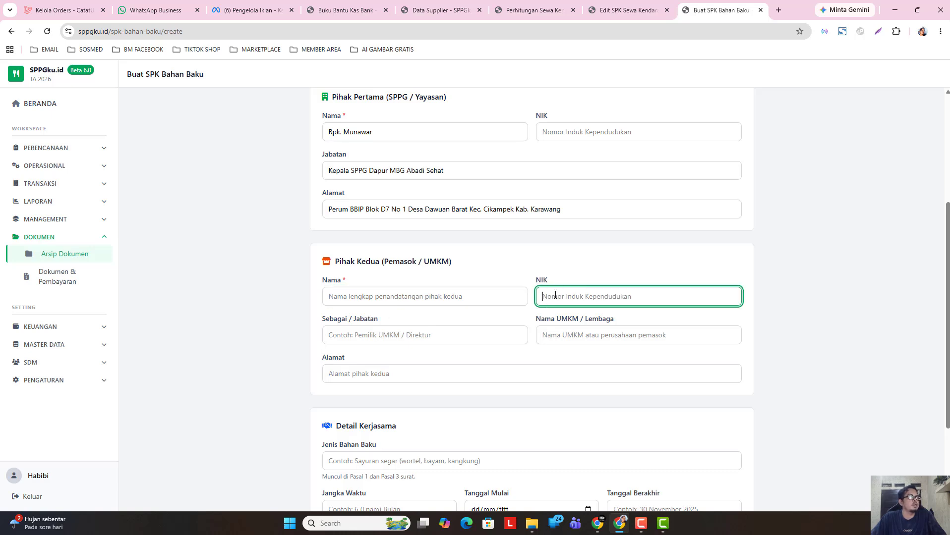
{"action": "left_click", "coordinate": [444, 337]}
{"action": "left_click", "coordinate": [431, 373]}
{"action": "scroll", "coordinate": [427, 370], "scroll_direction": "down", "scroll_amount": 3}
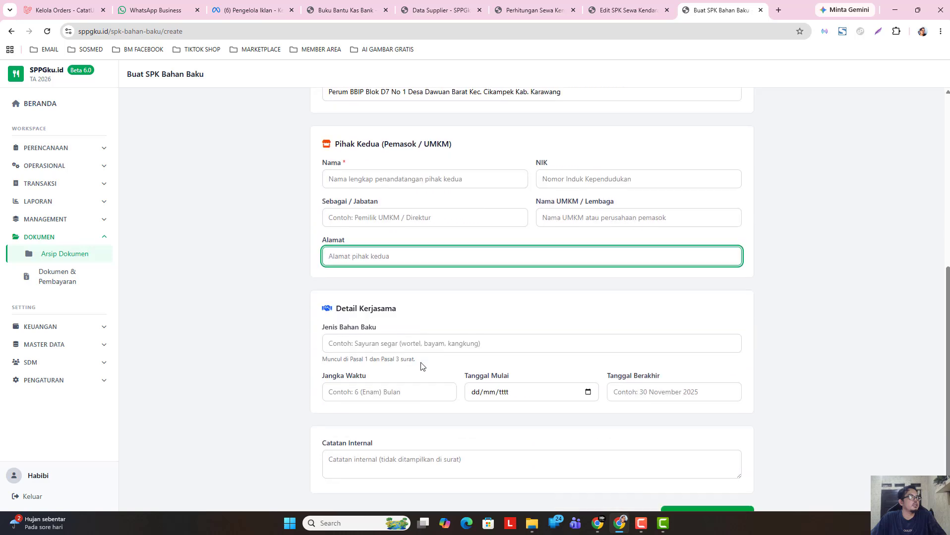
{"action": "left_click", "coordinate": [396, 323]}
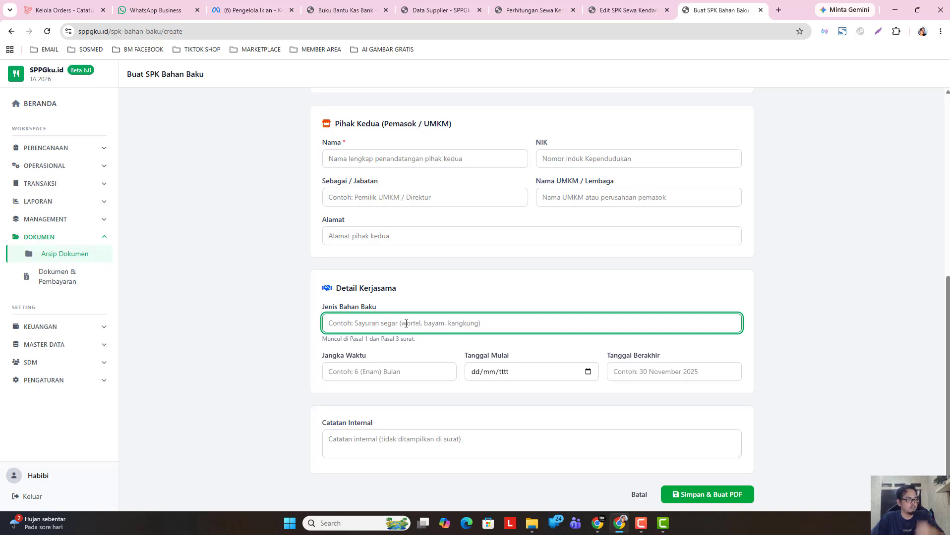
{"action": "scroll", "coordinate": [457, 347], "scroll_direction": "up", "scroll_amount": 7}
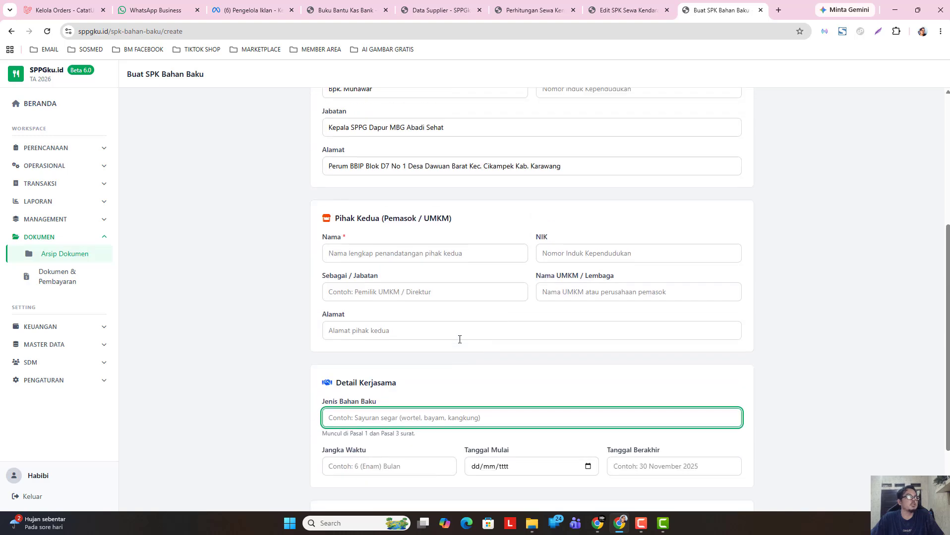
{"action": "scroll", "coordinate": [465, 322], "scroll_direction": "down", "scroll_amount": 2}
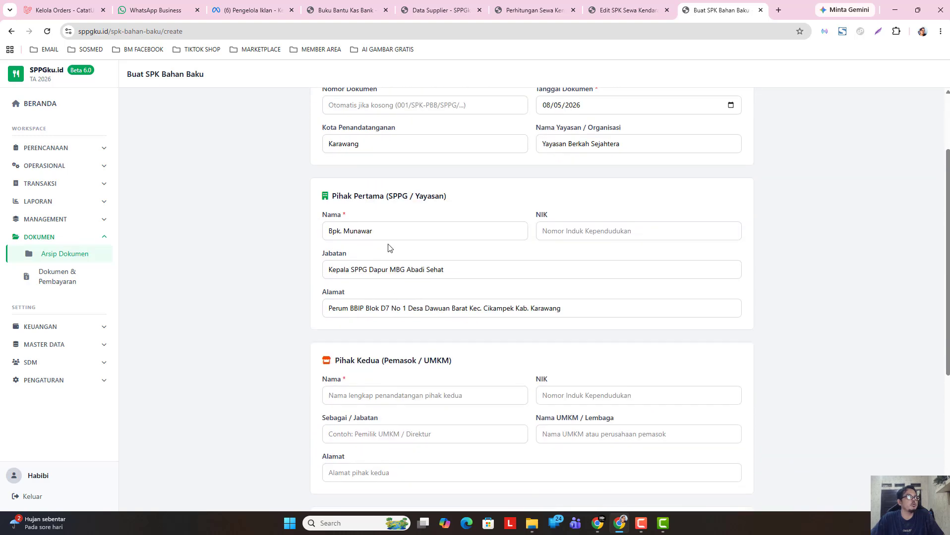
{"action": "scroll", "coordinate": [467, 278], "scroll_direction": "up", "scroll_amount": 2}
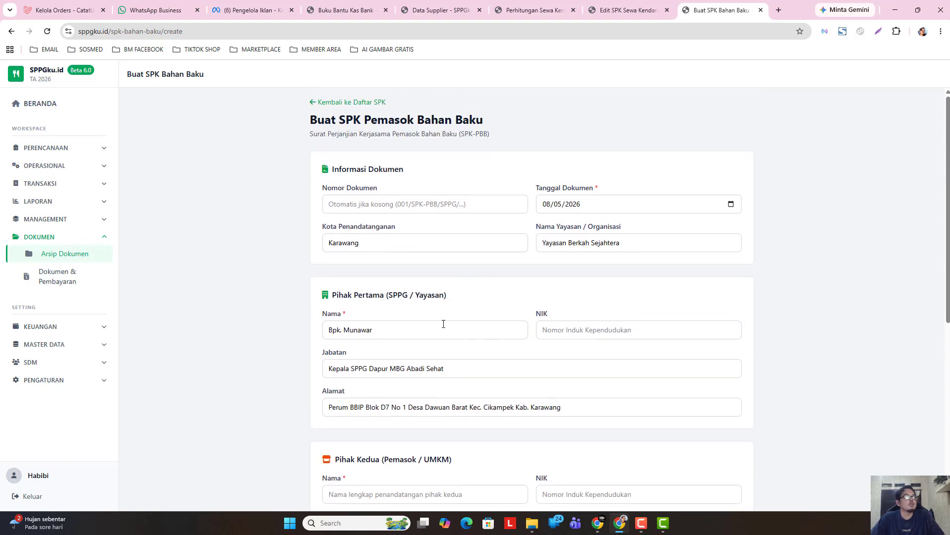
{"action": "scroll", "coordinate": [441, 325], "scroll_direction": "down", "scroll_amount": 1}
{"action": "scroll", "coordinate": [437, 323], "scroll_direction": "up", "scroll_amount": 1}
{"action": "scroll", "coordinate": [419, 332], "scroll_direction": "down", "scroll_amount": 4}
- Visit the Pihak Kedua name, address, position, NIK, UMKM and raw-material fields, then submit with Simpan & Buat PDF
{"action": "left_click", "coordinate": [430, 300]}
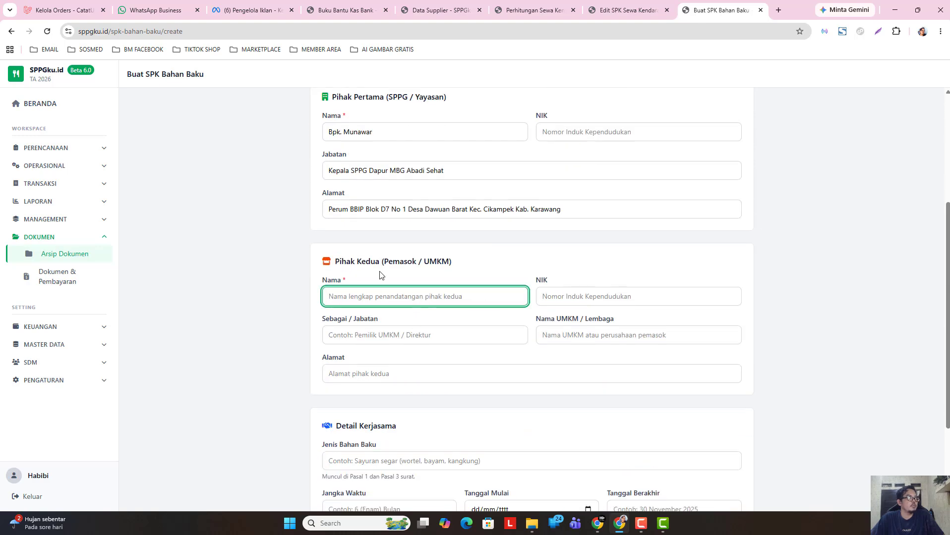
{"action": "left_click", "coordinate": [450, 376]}
{"action": "left_click", "coordinate": [433, 335]}
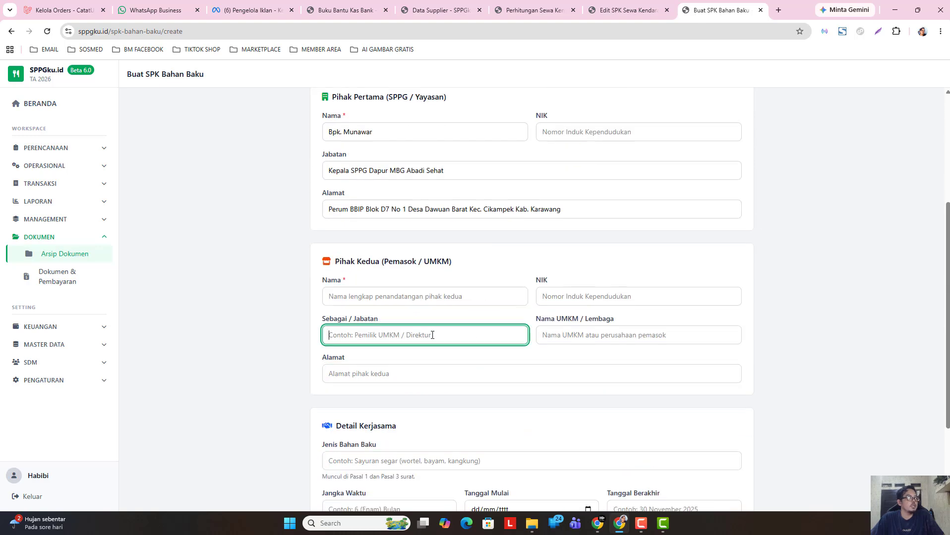
{"action": "left_click", "coordinate": [578, 302]}
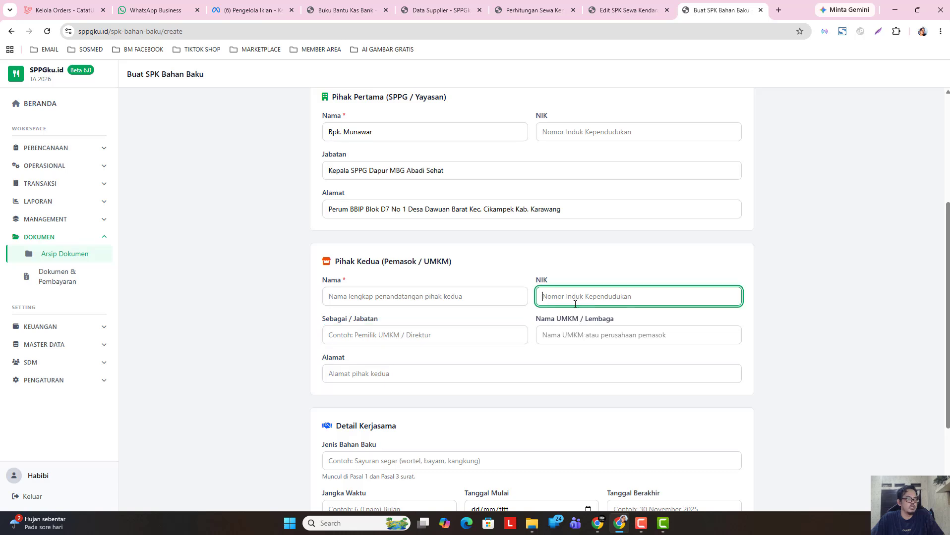
{"action": "left_click", "coordinate": [554, 338]}
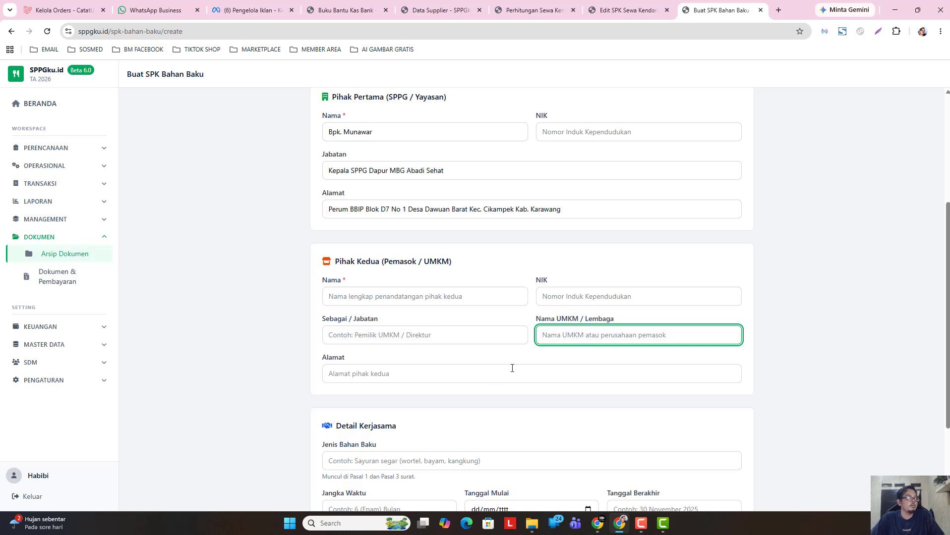
{"action": "scroll", "coordinate": [511, 382], "scroll_direction": "down", "scroll_amount": 3}
{"action": "left_click", "coordinate": [407, 331]}
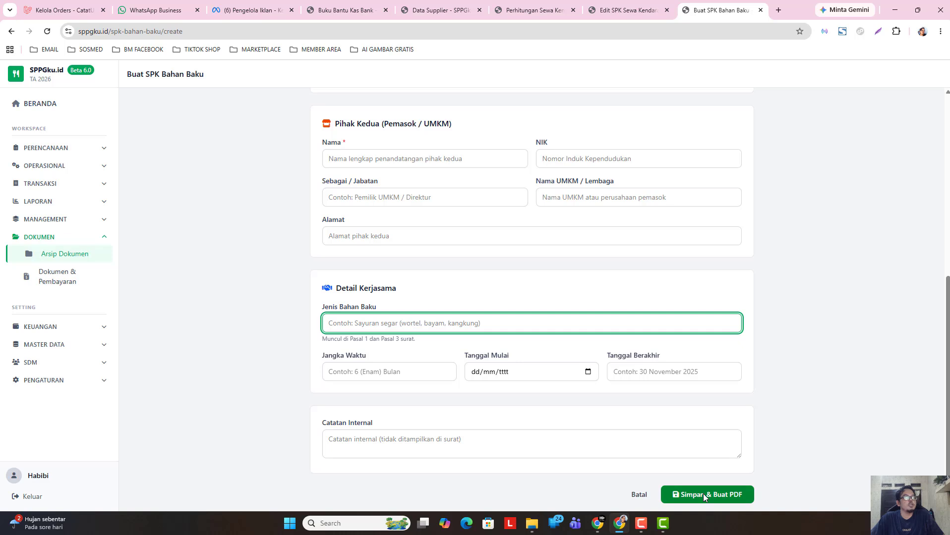
{"action": "left_click", "coordinate": [638, 496]}
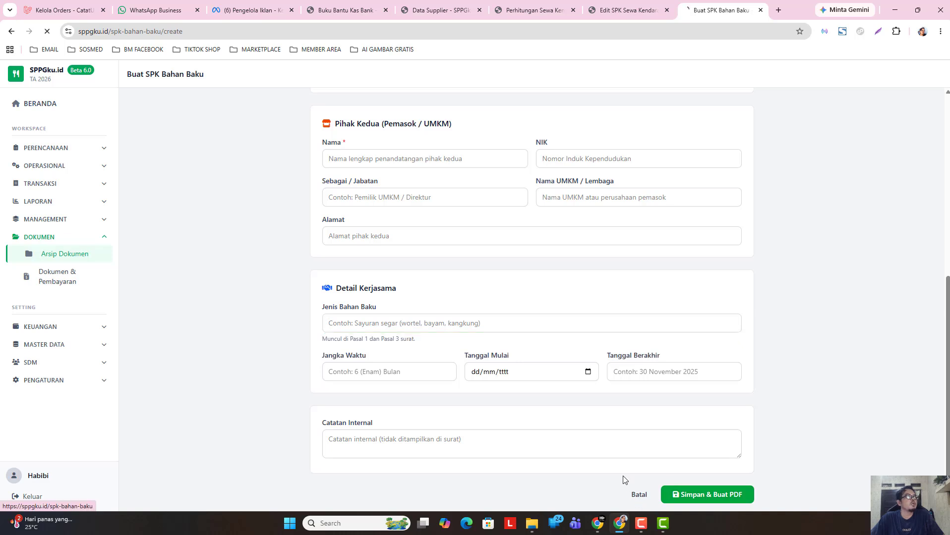
- From the SPK Sewa tab, go through Dokumen > Arsip Dokumen > MOU to Pernyataan Bekerja
{"action": "left_click", "coordinate": [599, 6]}
{"action": "left_click", "coordinate": [395, 103]}
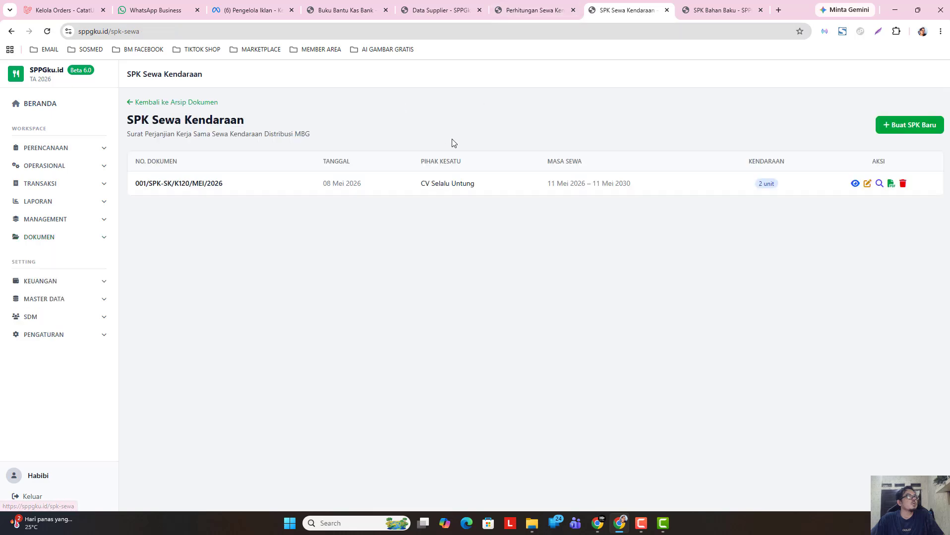
{"action": "left_click", "coordinate": [70, 239]}
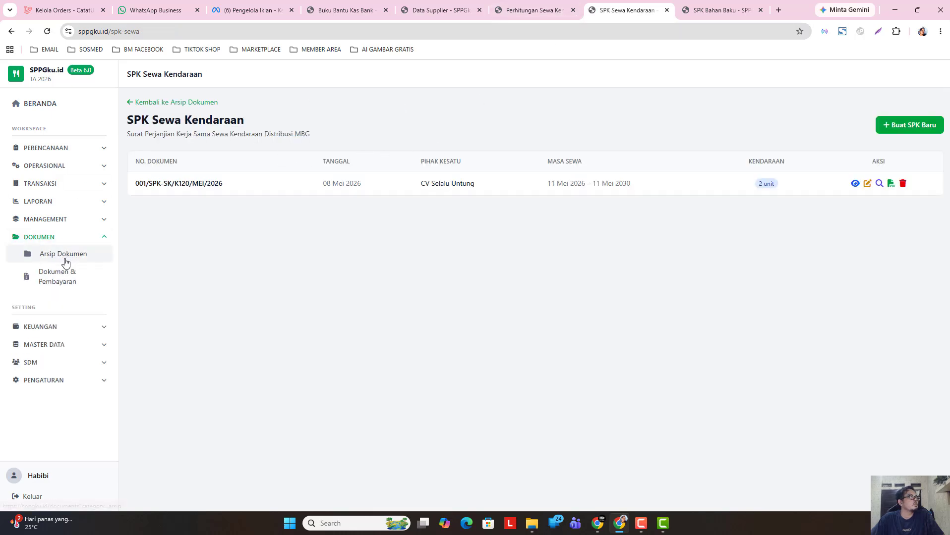
{"action": "left_click", "coordinate": [65, 255]}
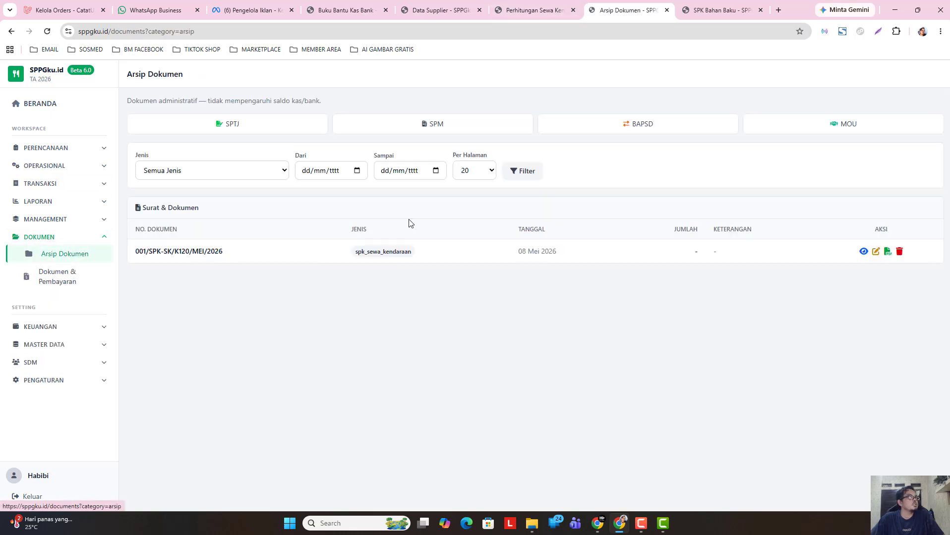
{"action": "left_click", "coordinate": [823, 131]}
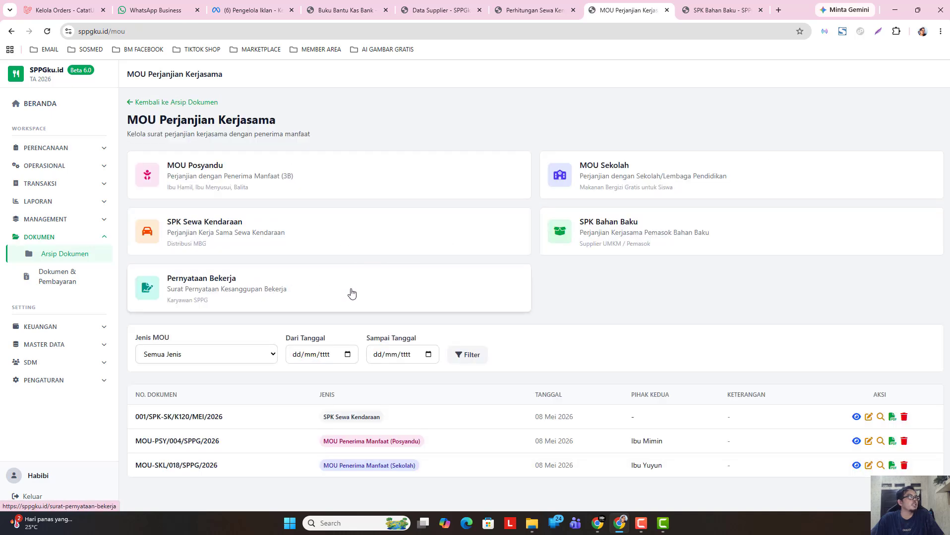
{"action": "left_click", "coordinate": [380, 300]}
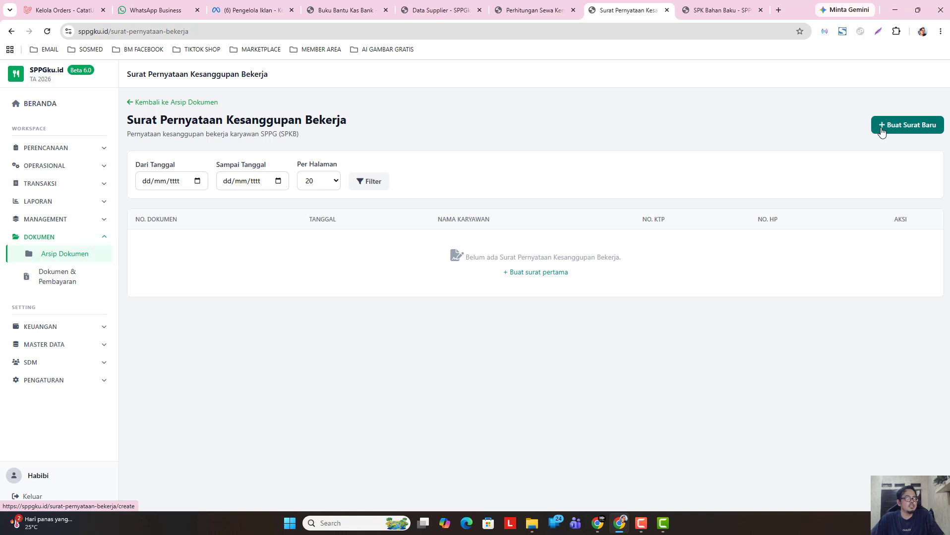
{"action": "left_click", "coordinate": [881, 131]}
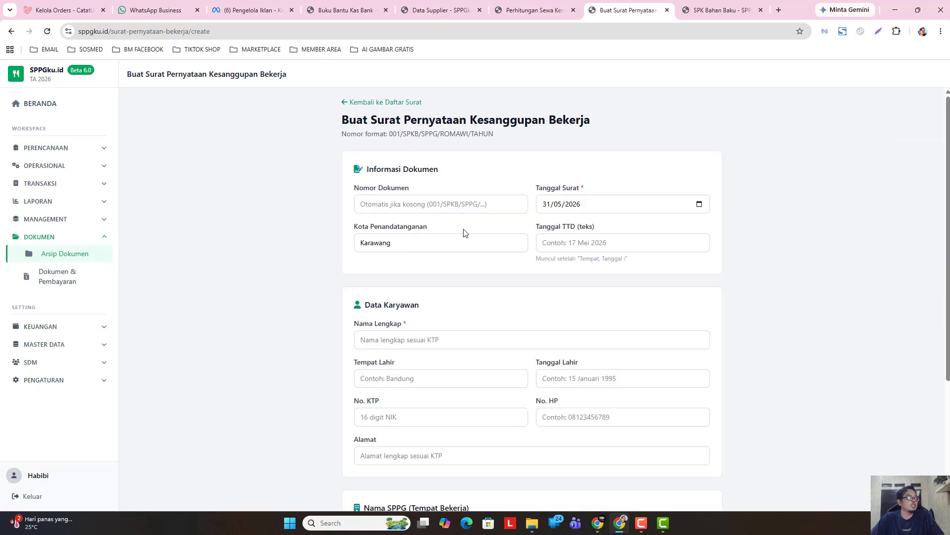
{"action": "left_click", "coordinate": [436, 204]}
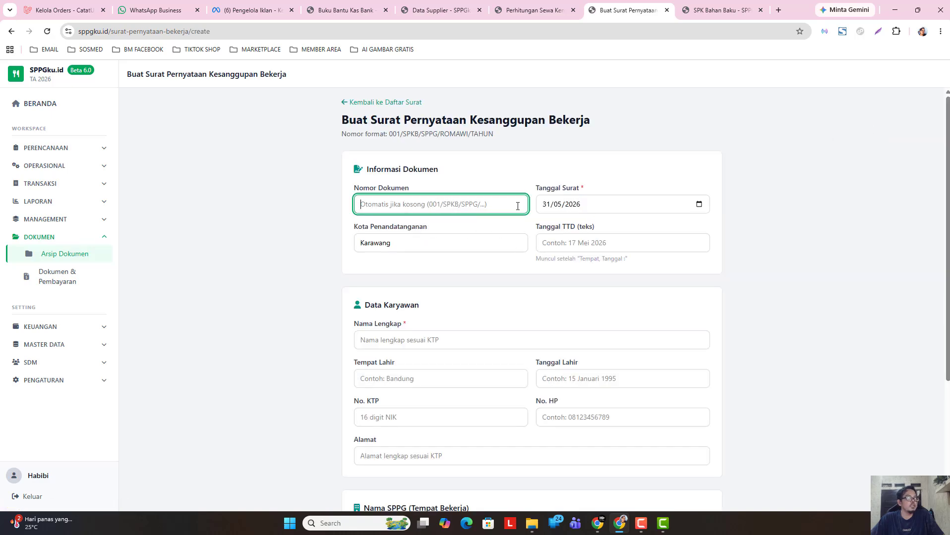
{"action": "left_click", "coordinate": [585, 208]}
{"action": "left_click", "coordinate": [676, 209]}
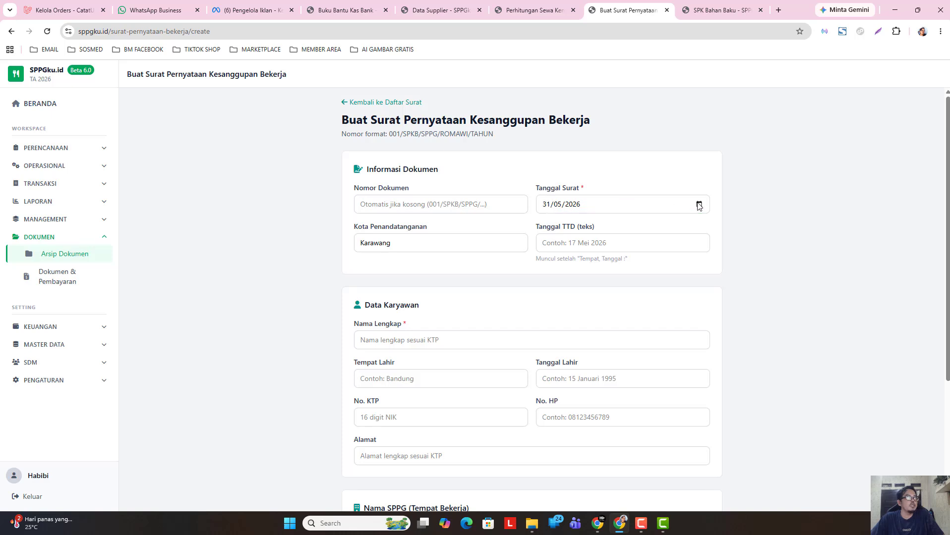
{"action": "left_click", "coordinate": [604, 273]}
{"action": "left_click", "coordinate": [557, 243]}
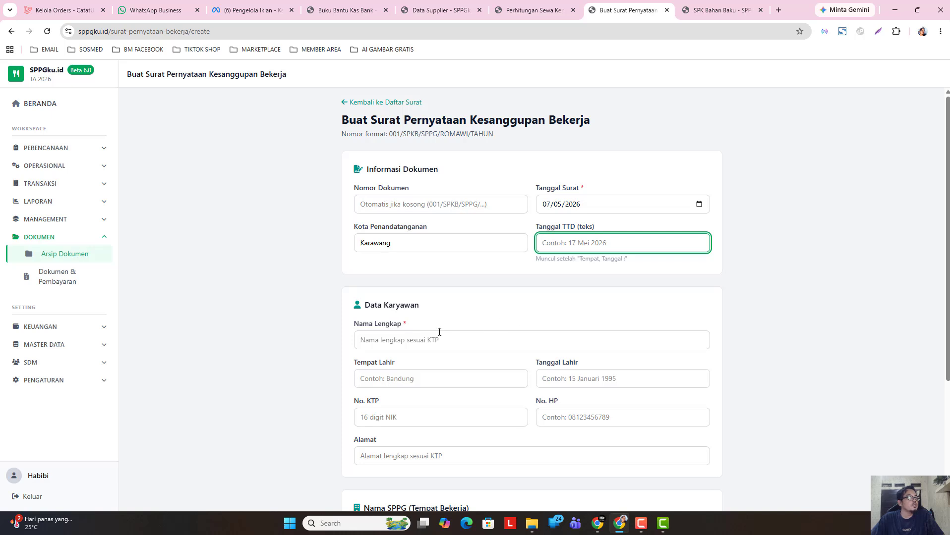
{"action": "left_click", "coordinate": [419, 340]}
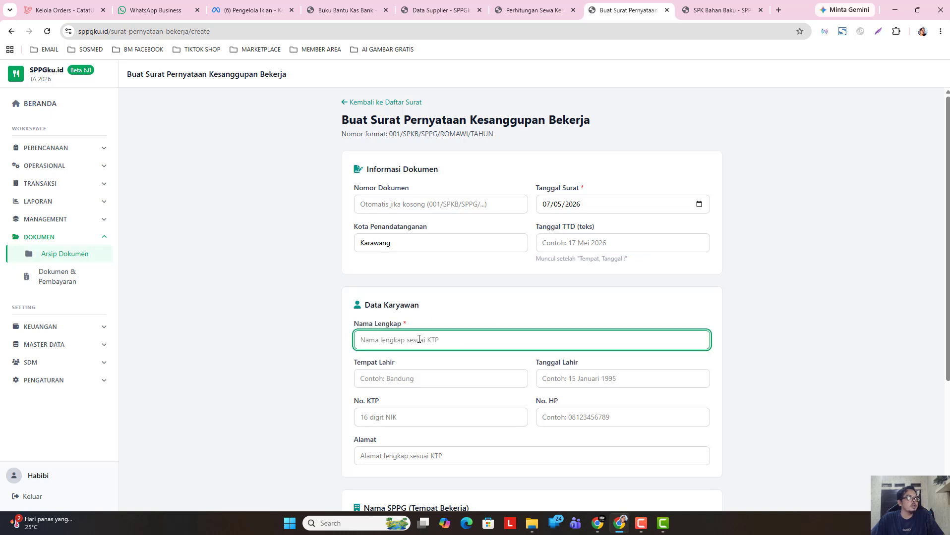
{"action": "scroll", "coordinate": [419, 339], "scroll_direction": "down", "scroll_amount": 1}
{"action": "left_click", "coordinate": [421, 326]}
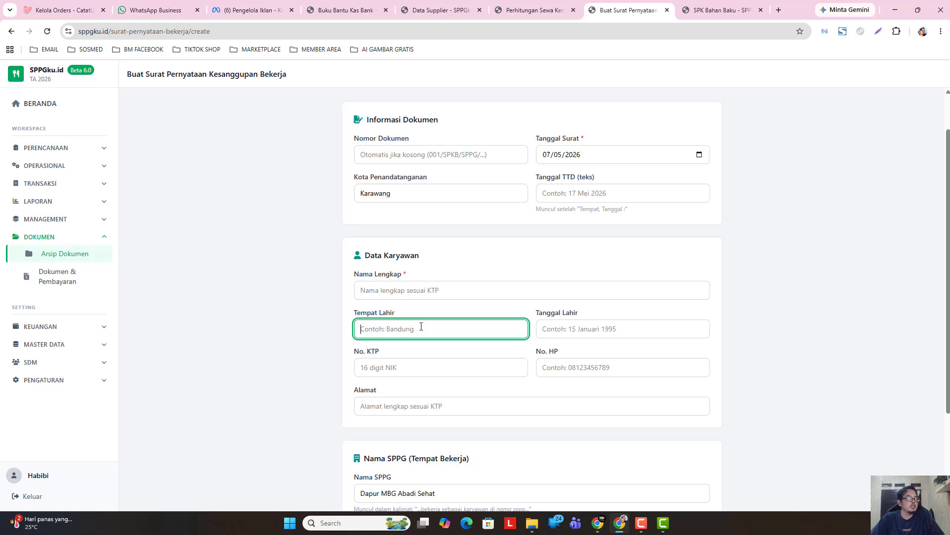
{"action": "left_click", "coordinate": [557, 325]}
{"action": "left_click", "coordinate": [454, 367]}
{"action": "left_click", "coordinate": [552, 370]}
{"action": "scroll", "coordinate": [455, 392], "scroll_direction": "down", "scroll_amount": 1}
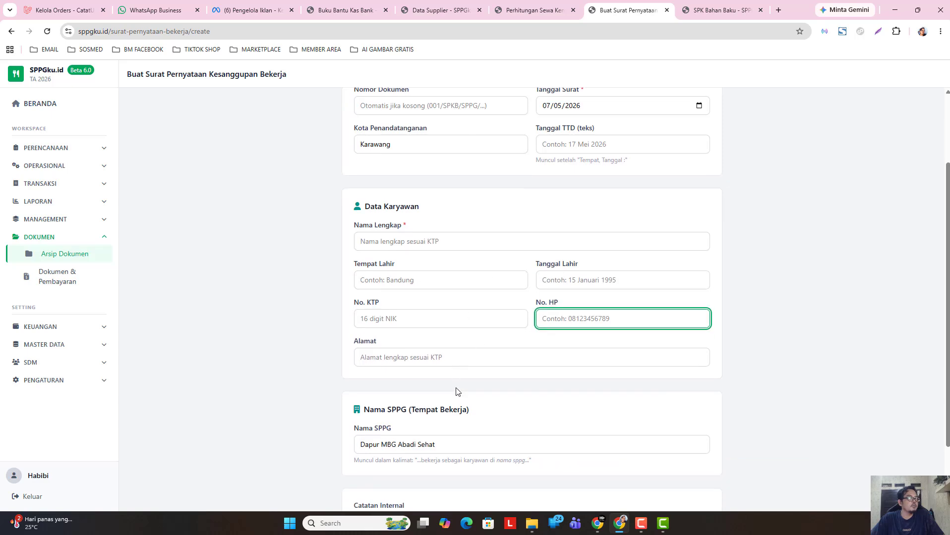
{"action": "left_click", "coordinate": [431, 363]}
{"action": "scroll", "coordinate": [439, 385], "scroll_direction": "down", "scroll_amount": 2}
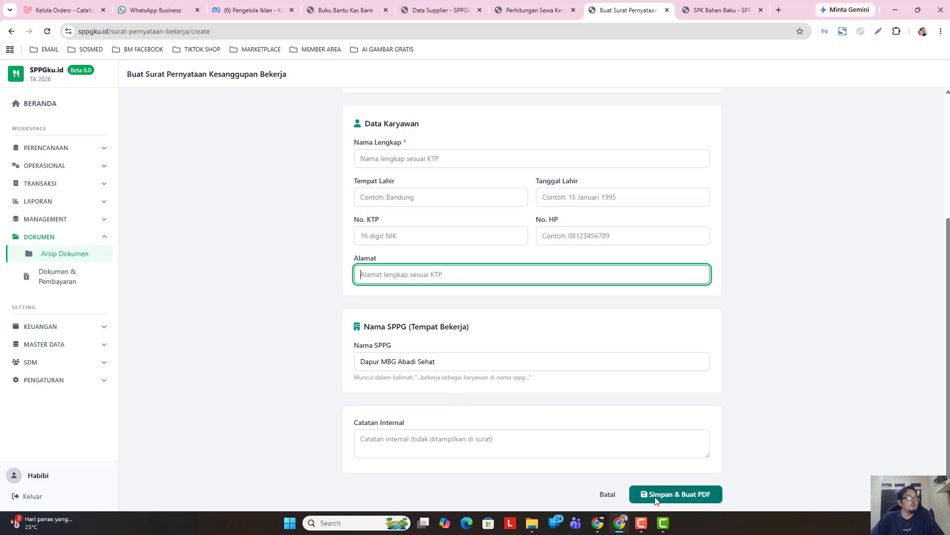
{"action": "scroll", "coordinate": [480, 396], "scroll_direction": "up", "scroll_amount": 4}
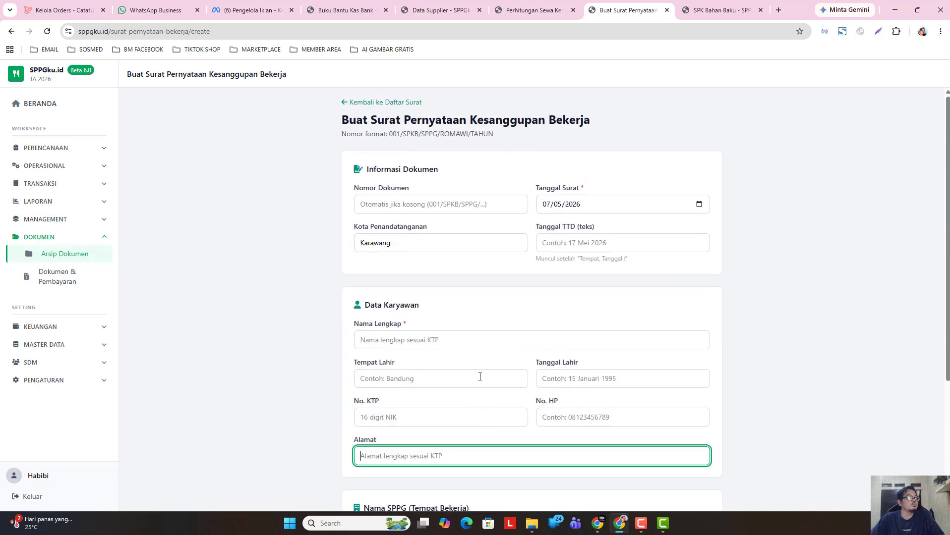
{"action": "left_click", "coordinate": [394, 102]}
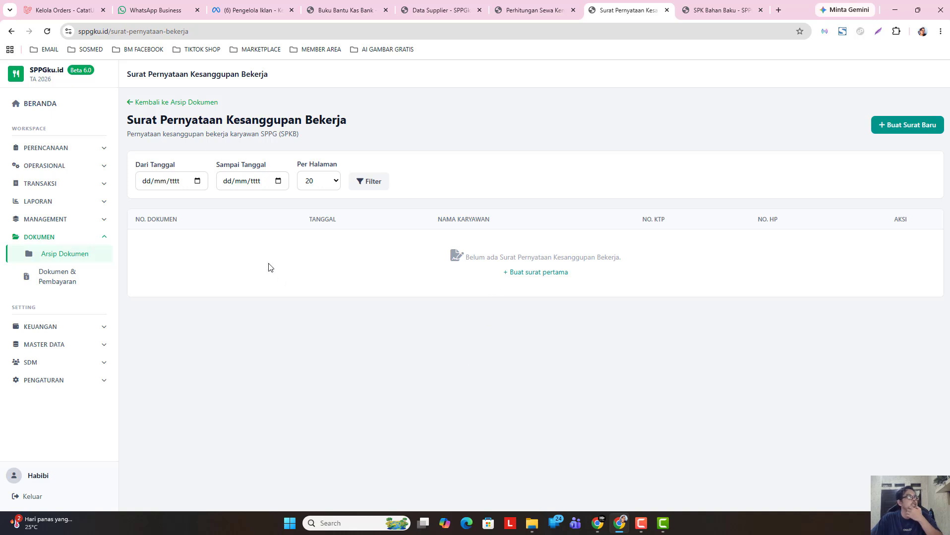
- Leave the statement list and reopen Arsip Dokumen from the collapsed then re-expanded DOKUMEN sidebar
{"action": "left_click", "coordinate": [199, 105]}
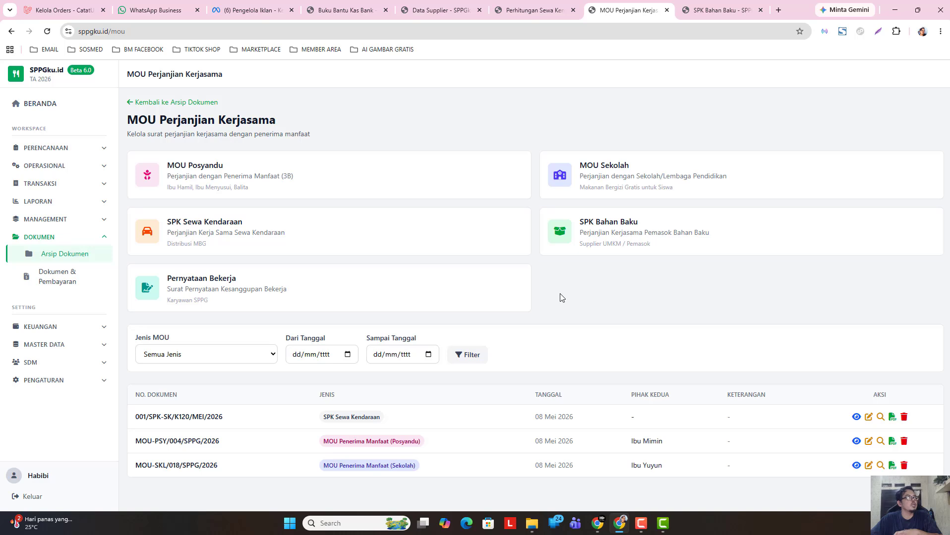
{"action": "left_click", "coordinate": [85, 243]}
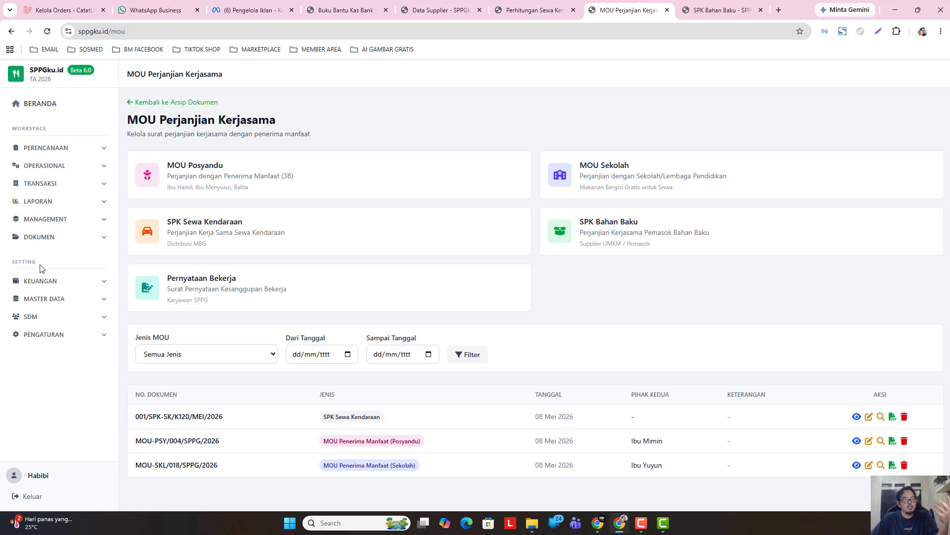
{"action": "left_click_drag", "start_coordinate": [40, 269], "coordinate": [8, 268]}
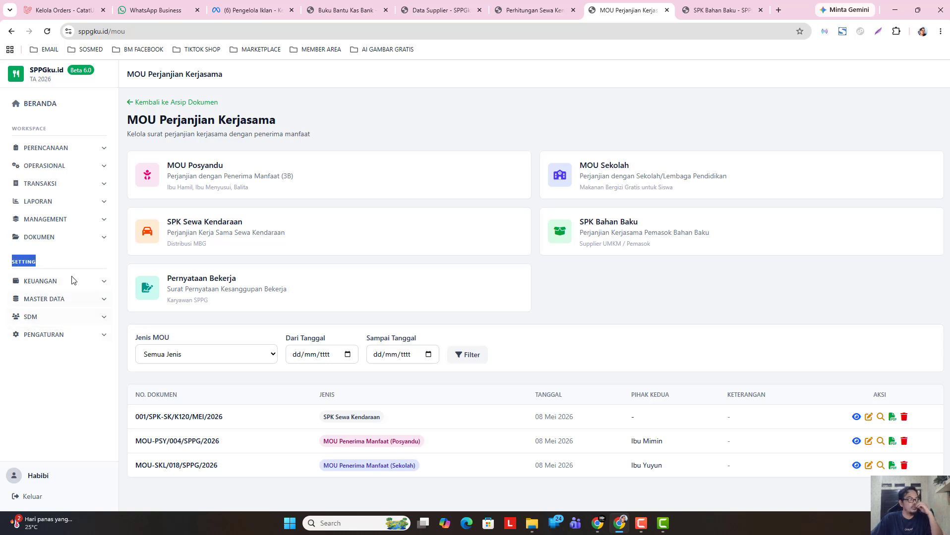
{"action": "left_click", "coordinate": [86, 242]}
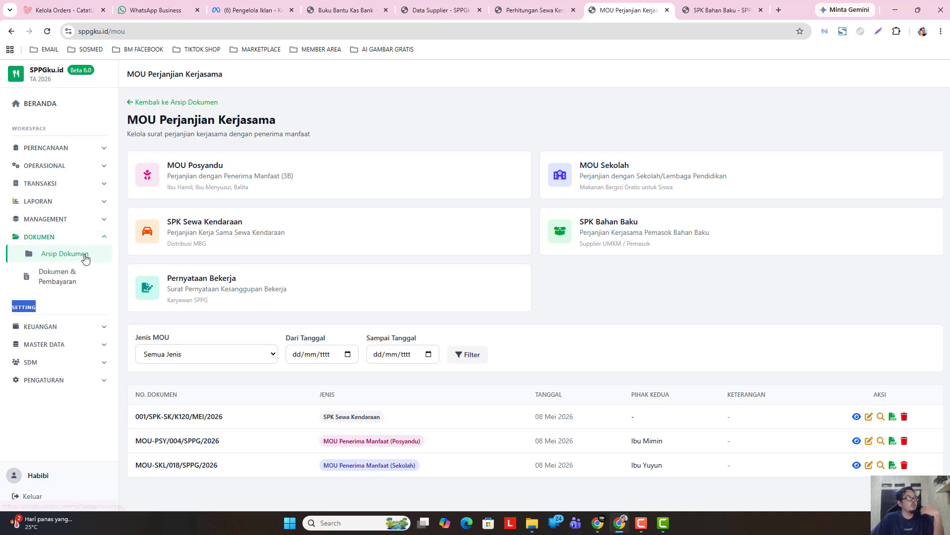
{"action": "left_click", "coordinate": [54, 261]}
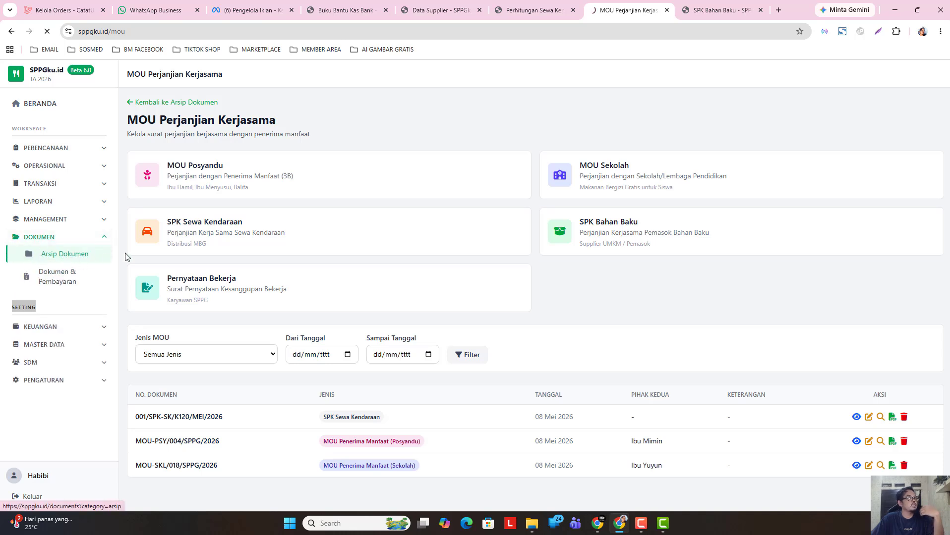